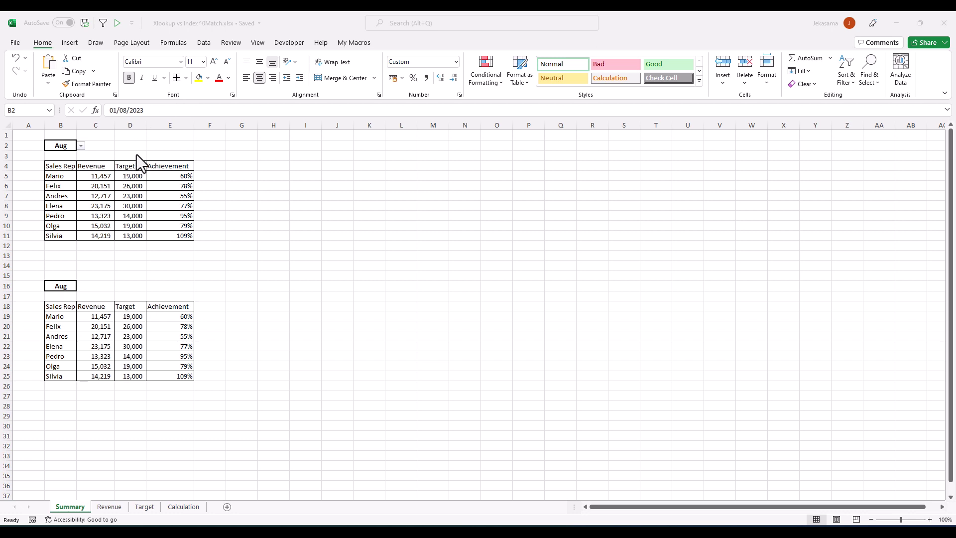
- Inspect the INDEX/MATCH and XLOOKUP formulas and switch the upper table's month to Jul
{"action": "left_click", "coordinate": [102, 177]}
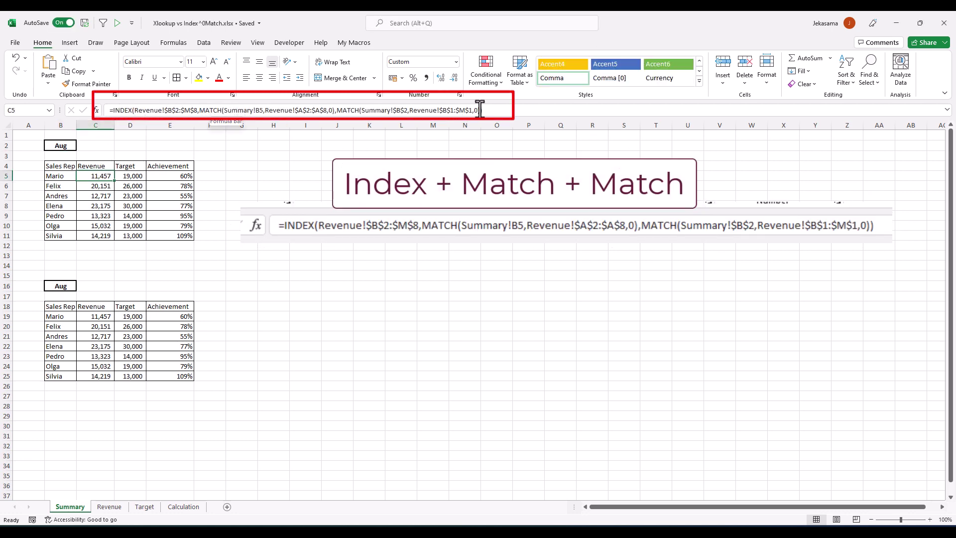
{"action": "left_click", "coordinate": [96, 316]}
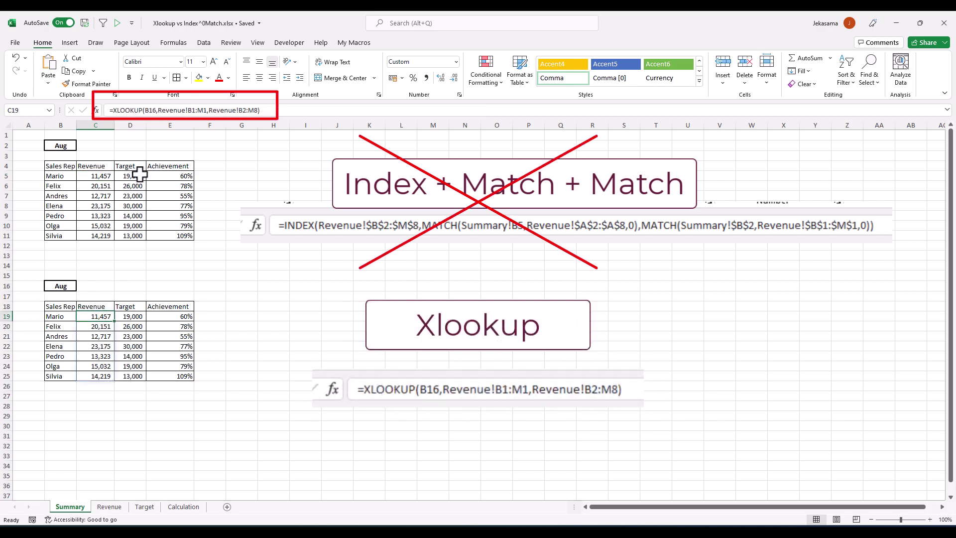
{"action": "left_click", "coordinate": [72, 146]}
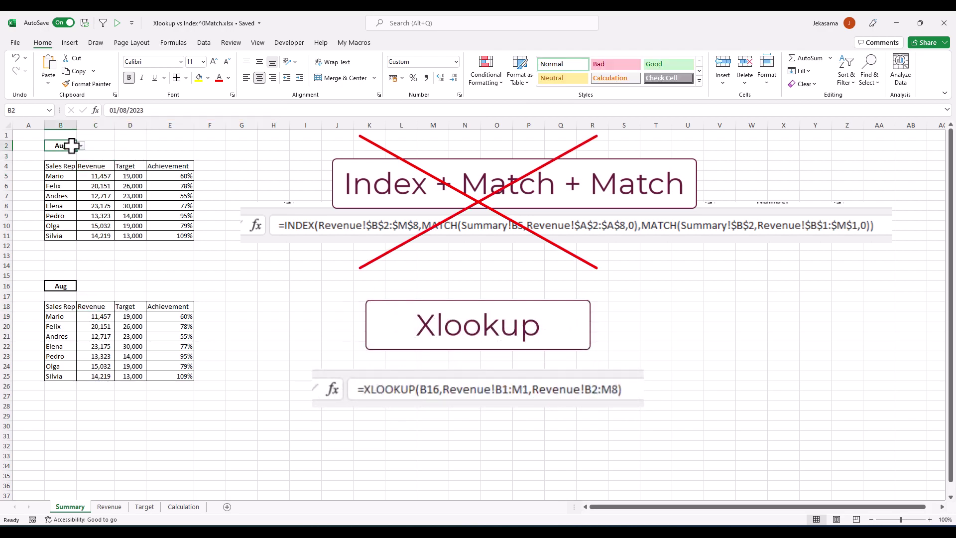
{"action": "left_click", "coordinate": [81, 146]}
{"action": "left_click", "coordinate": [57, 179]}
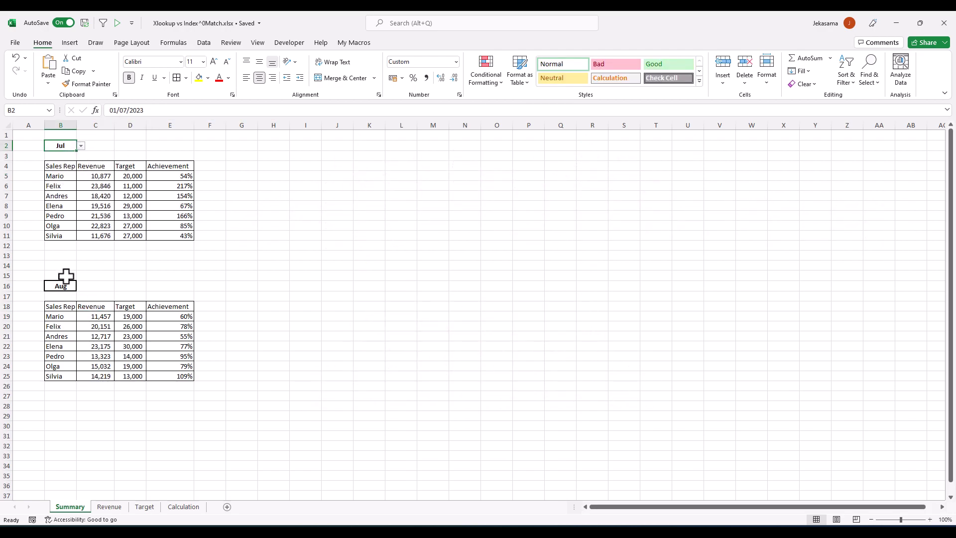
- Switch the lower XLOOKUP table's month in B16 to Jul
{"action": "left_click", "coordinate": [64, 286]}
{"action": "left_click", "coordinate": [81, 286]}
{"action": "left_click", "coordinate": [58, 316]}
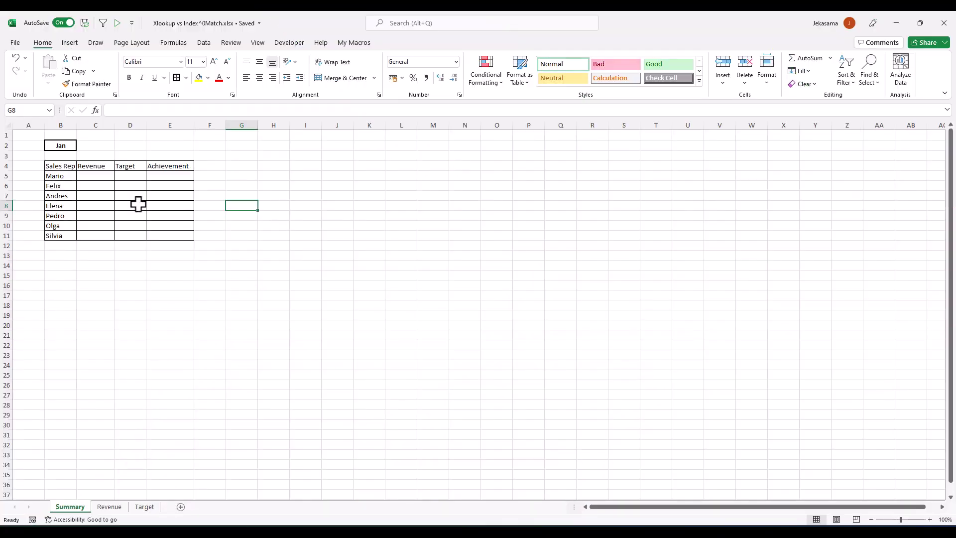
{"action": "mouse_move", "coordinate": [85, 176]}
{"action": "left_mouse_down"}
{"action": "mouse_move", "coordinate": [167, 179]}
{"action": "mouse_move", "coordinate": [173, 238]}
{"action": "left_mouse_up"}
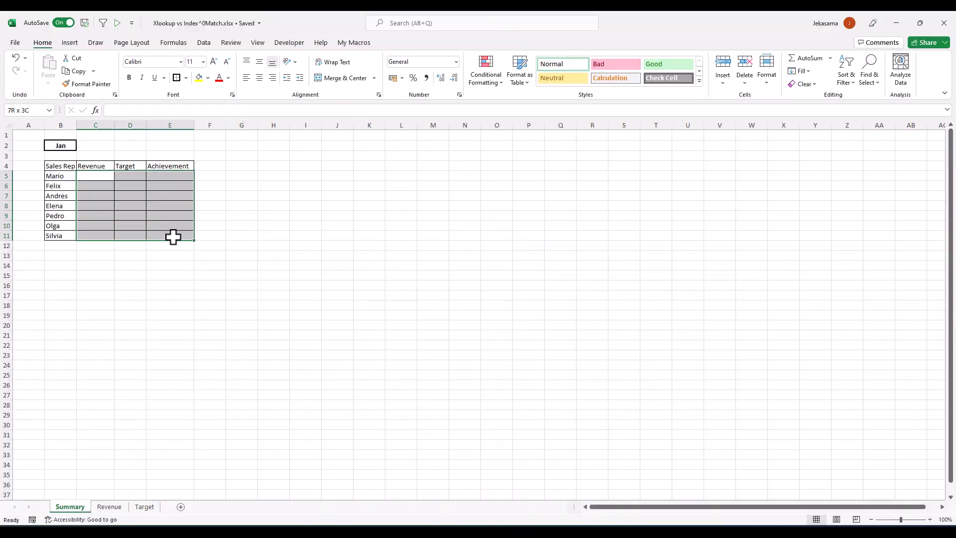
{"action": "left_click", "coordinate": [105, 178]}
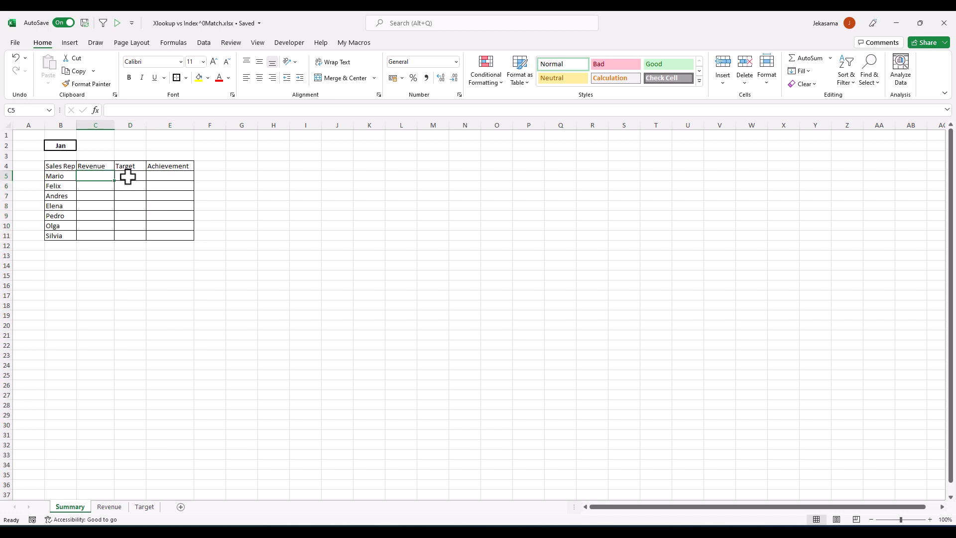
{"action": "left_click", "coordinate": [128, 177]}
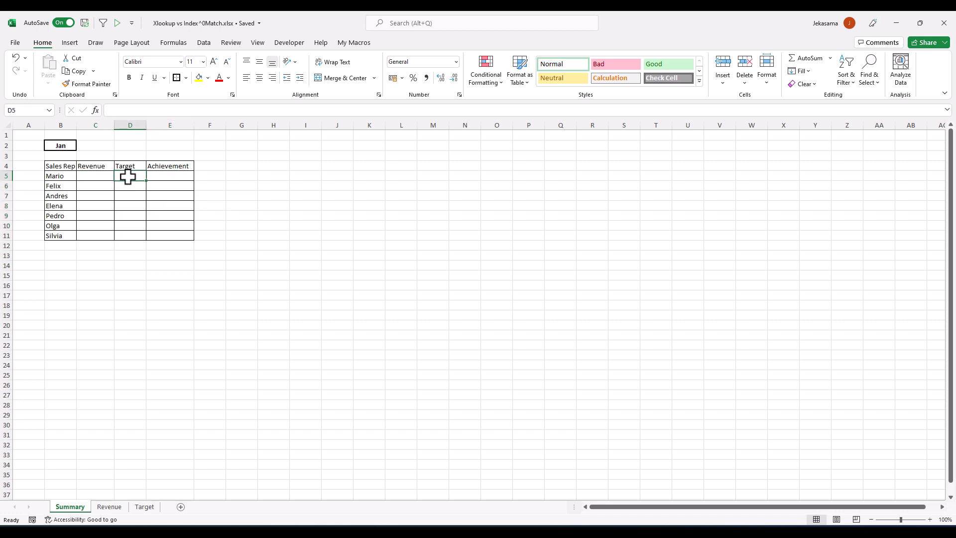
{"action": "left_click", "coordinate": [62, 145]}
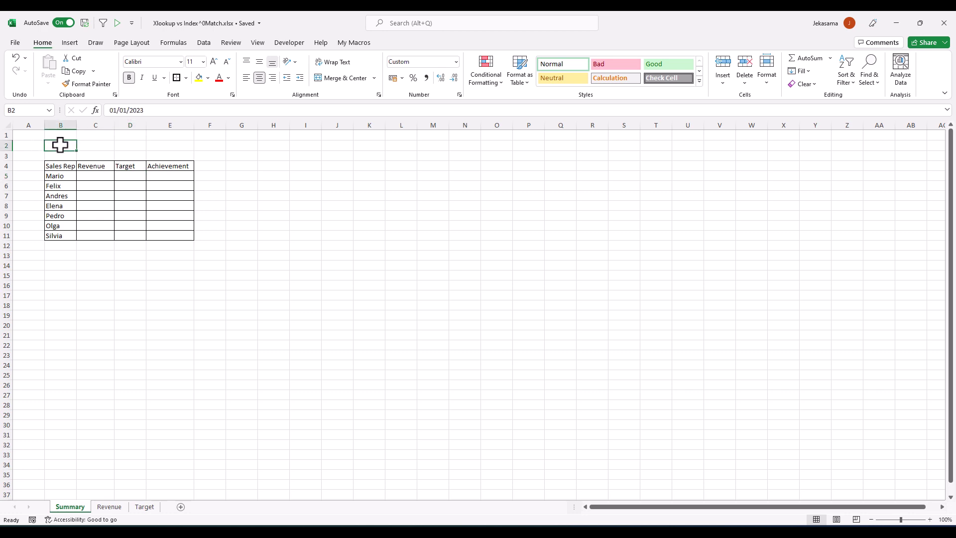
{"action": "left_click", "coordinate": [110, 507]}
{"action": "left_click", "coordinate": [144, 507]}
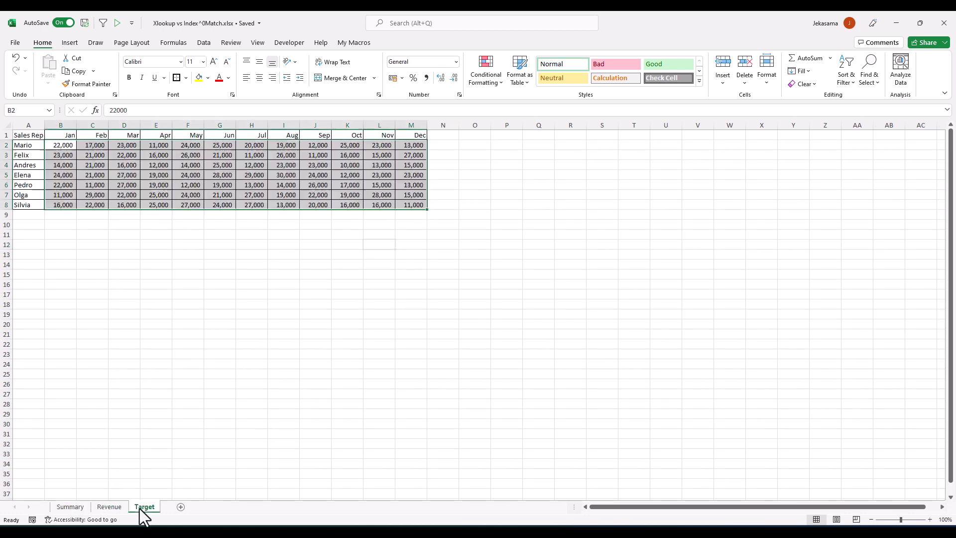
{"action": "left_click", "coordinate": [72, 508]}
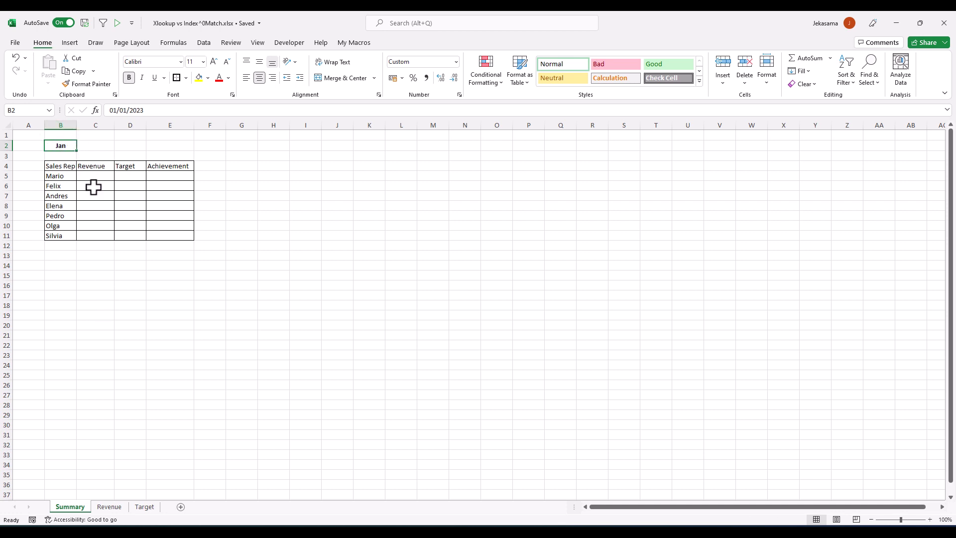
{"action": "left_click_drag", "start_coordinate": [94, 177], "coordinate": [124, 235]}
{"action": "left_click", "coordinate": [124, 235]}
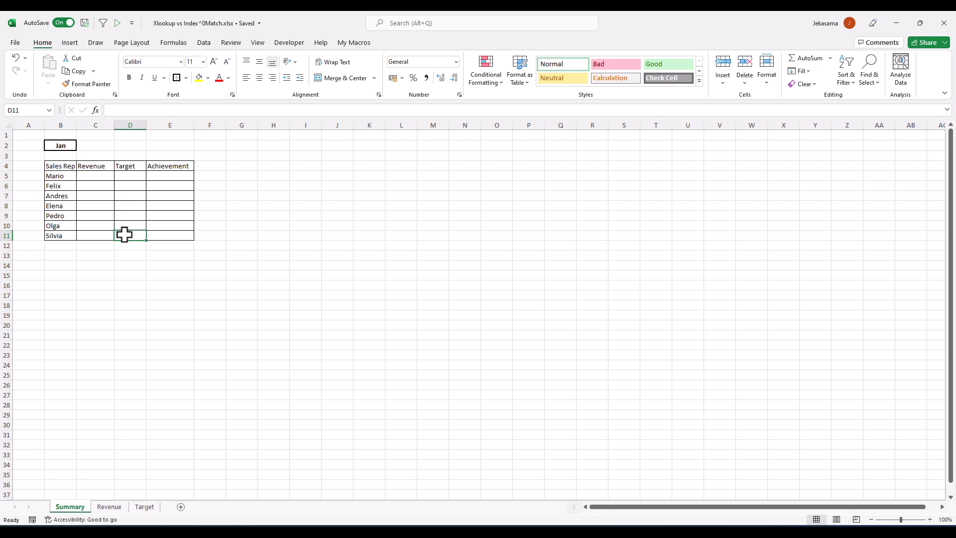
- In C5, begin =INDEX(Revenue!$B$2:$M$8, followed by a nested MATCH(
{"action": "left_click", "coordinate": [96, 177]}
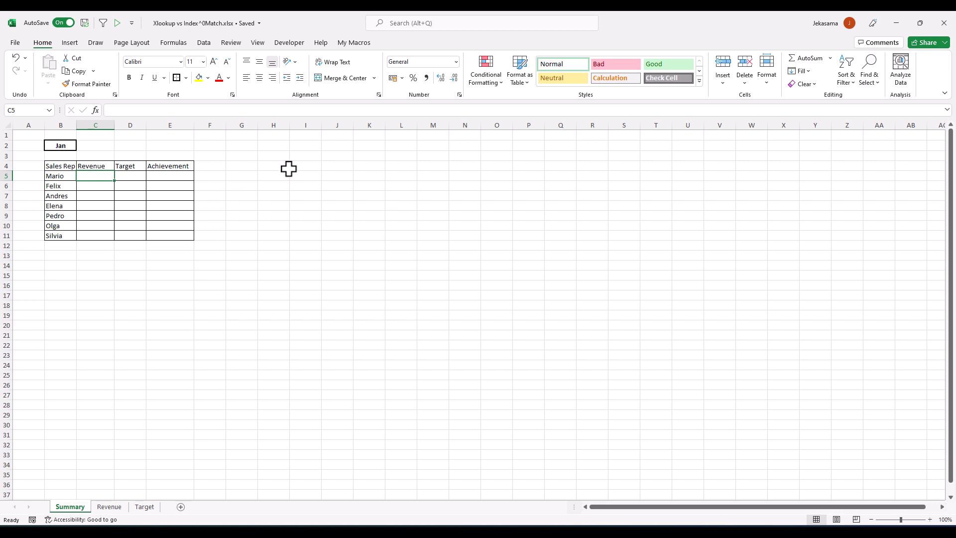
{"action": "type", "text": "=in"}
{"action": "key", "text": "Tab"}
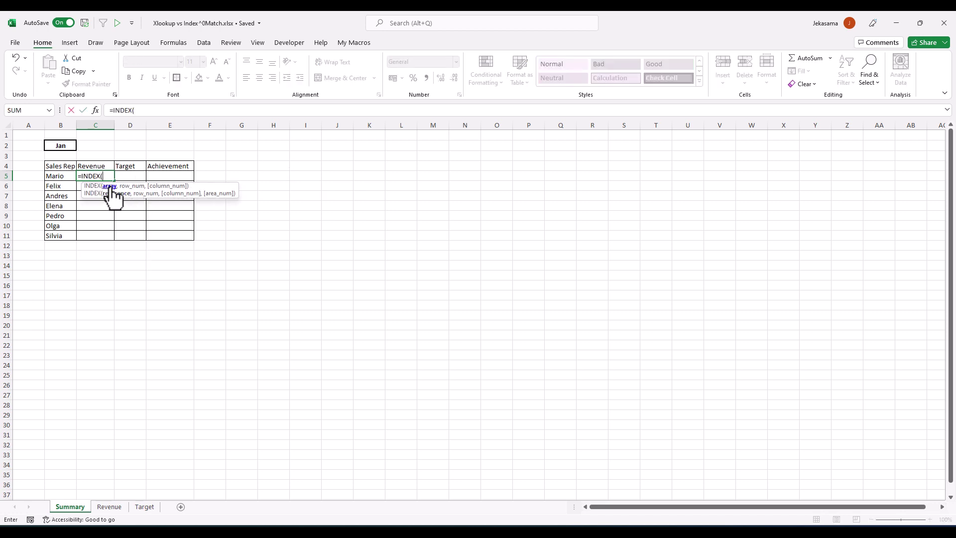
{"action": "left_click", "coordinate": [110, 507]}
{"action": "left_click_drag", "start_coordinate": [64, 145], "coordinate": [398, 204]}
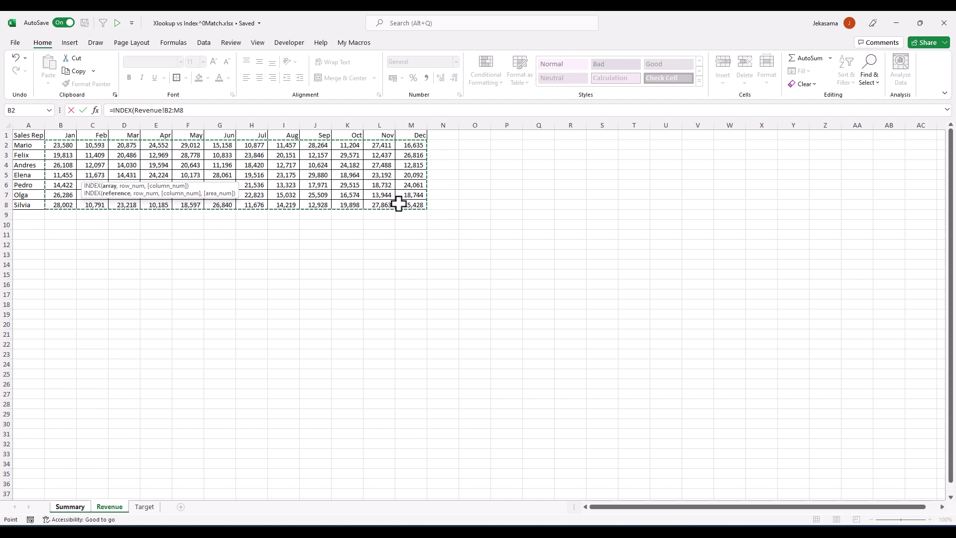
{"action": "key", "text": "F4"}
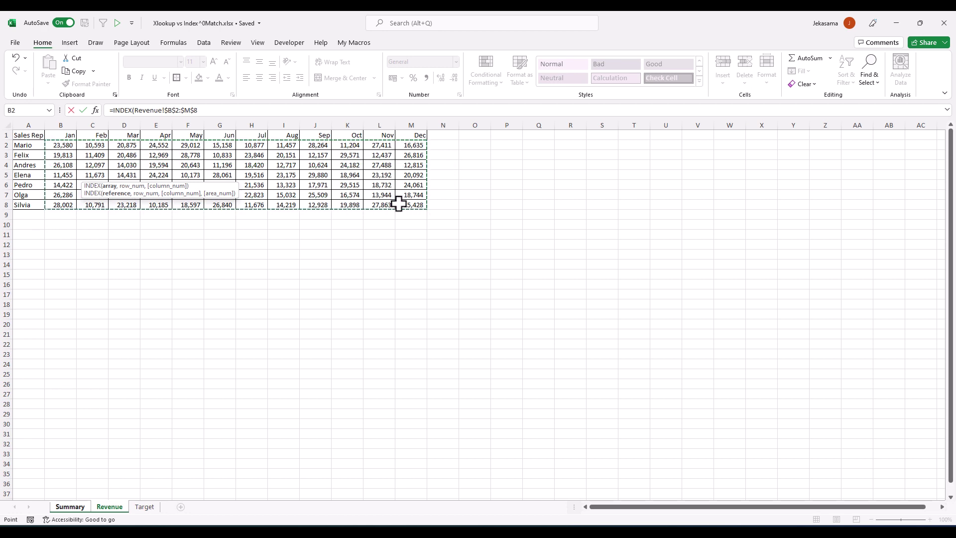
{"action": "type", "text": ","}
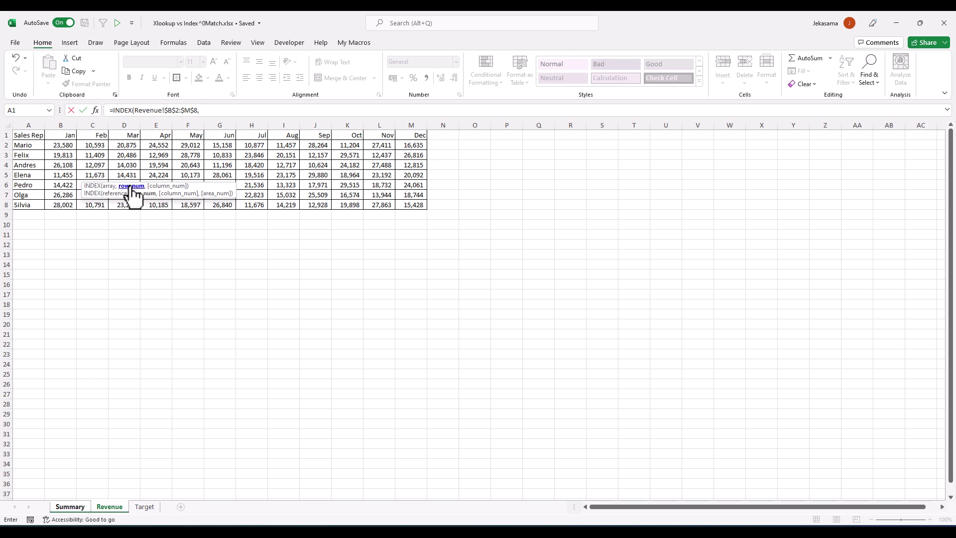
{"action": "type", "text": "match"}
{"action": "key", "text": "Tab"}
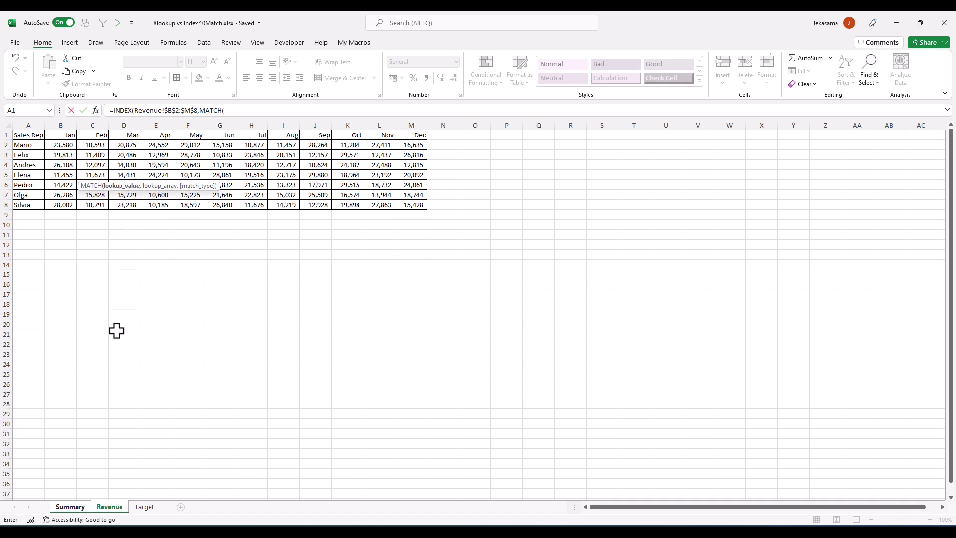
- Complete the row MATCH as Summary!B5 against Revenue!$A$2:$A$8 with exact match 0
{"action": "left_click", "coordinate": [76, 506]}
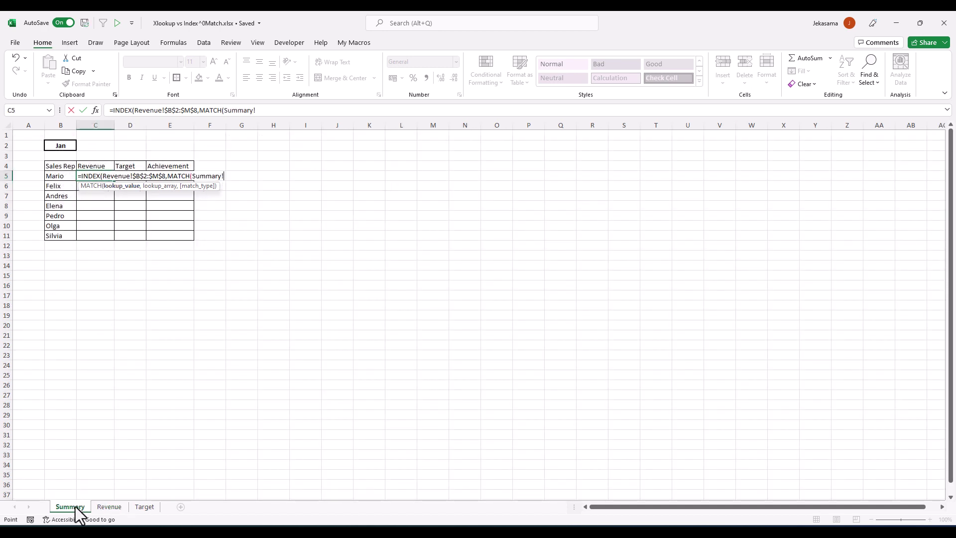
{"action": "left_click", "coordinate": [60, 176]}
{"action": "type", "text": ","}
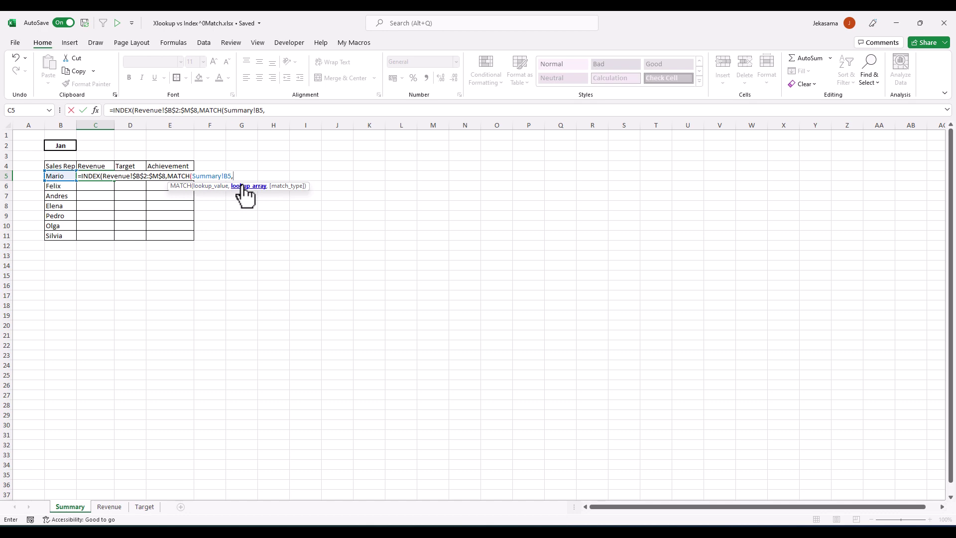
{"action": "left_click", "coordinate": [114, 508]}
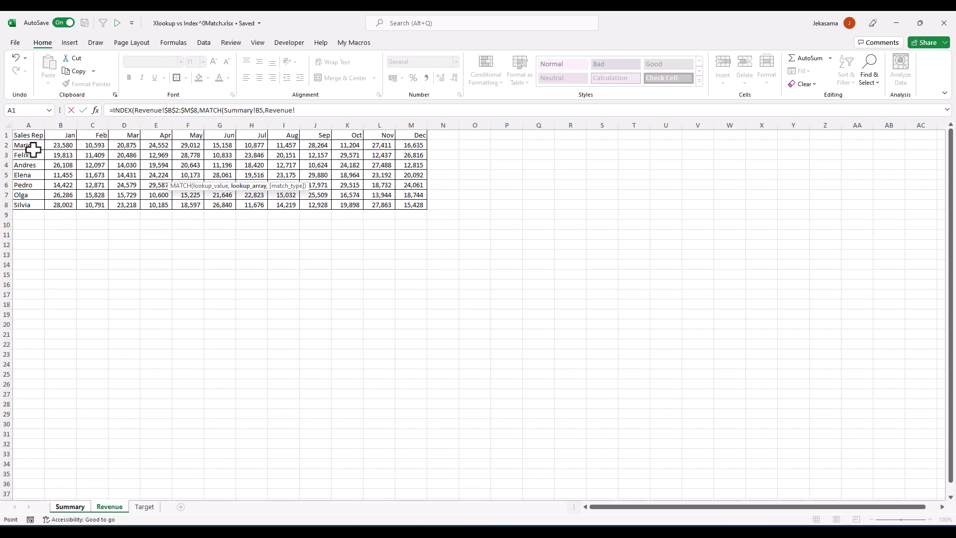
{"action": "left_click_drag", "start_coordinate": [31, 145], "coordinate": [31, 205]}
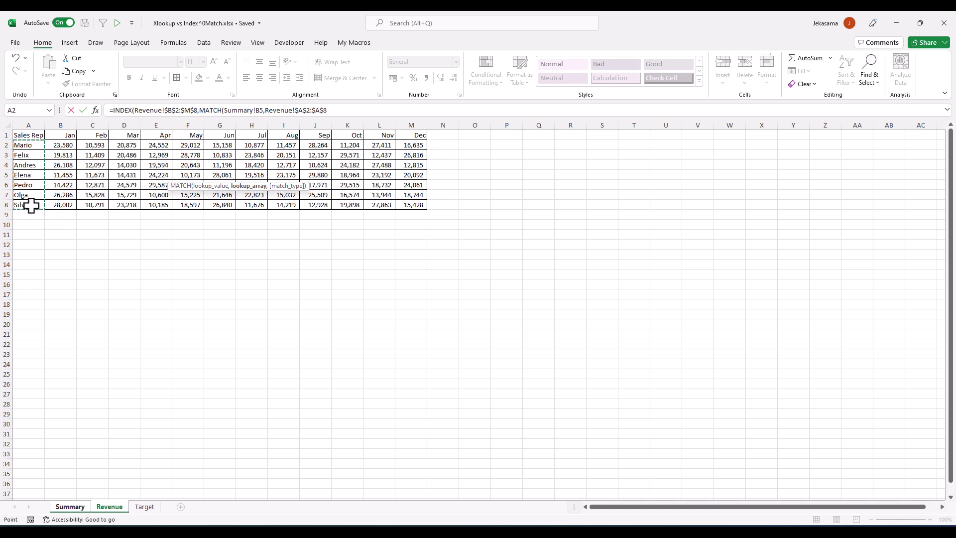
{"action": "type", "text": ","}
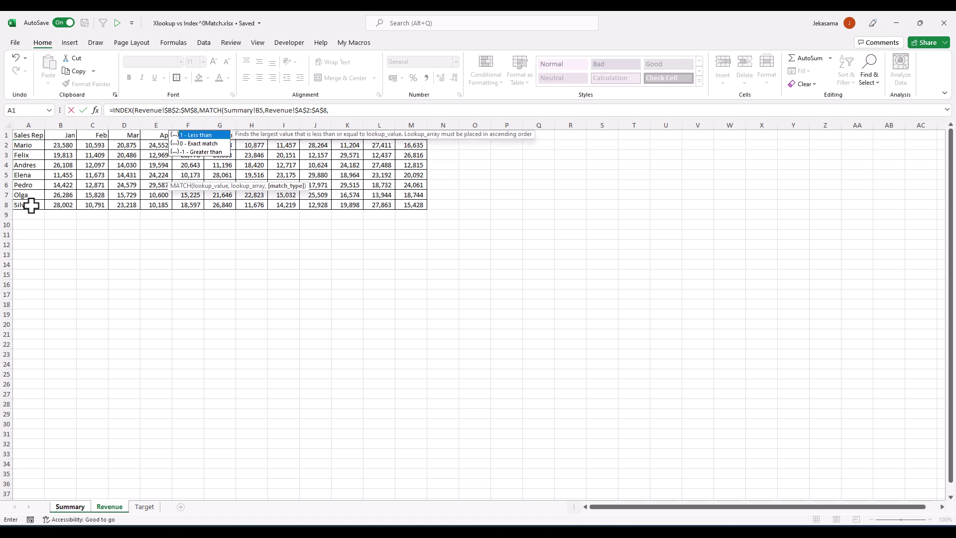
{"action": "double_click", "coordinate": [211, 143]}
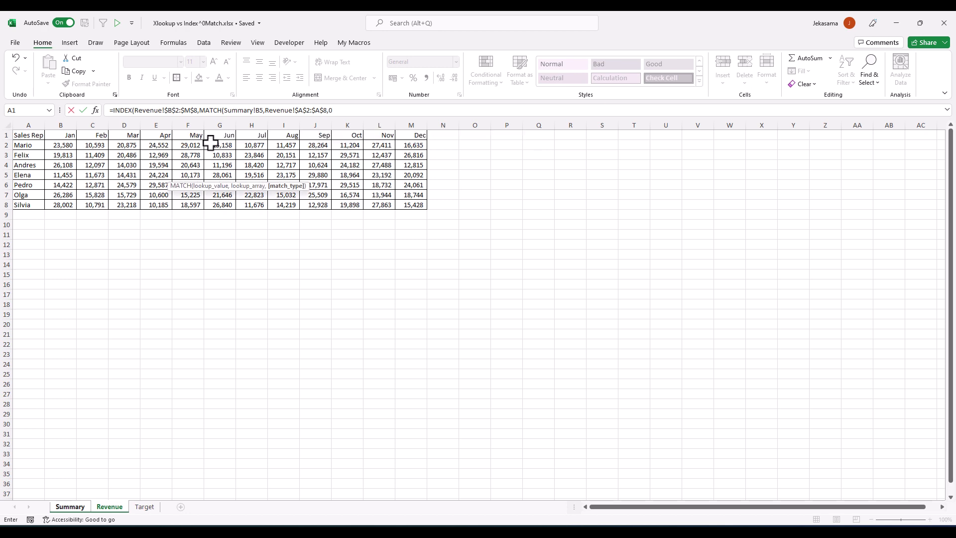
{"action": "type", "text": "),"}
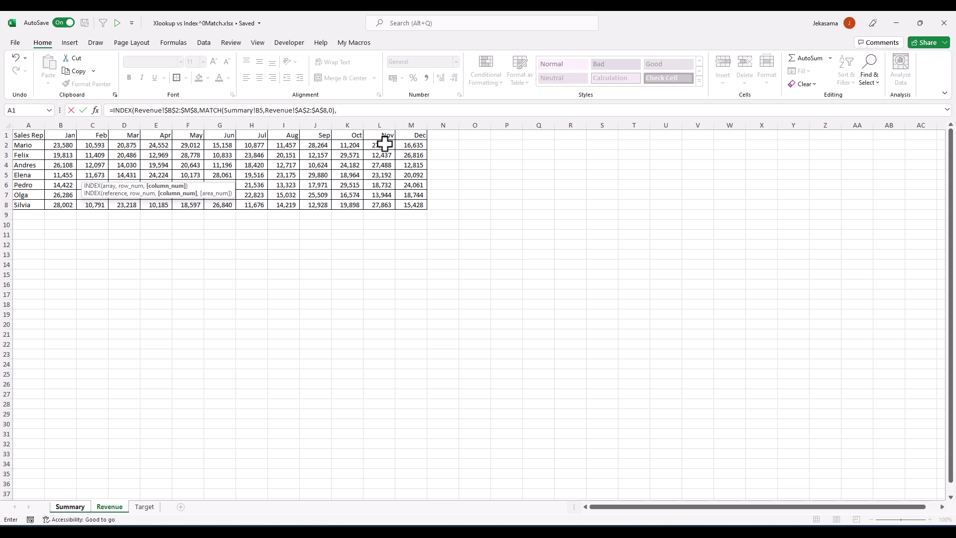
- Add the exact column MATCH of Summary!$B$2 against Revenue!$B$1:$M$1 and commit, showing 23580
{"action": "type", "text": "MA"}
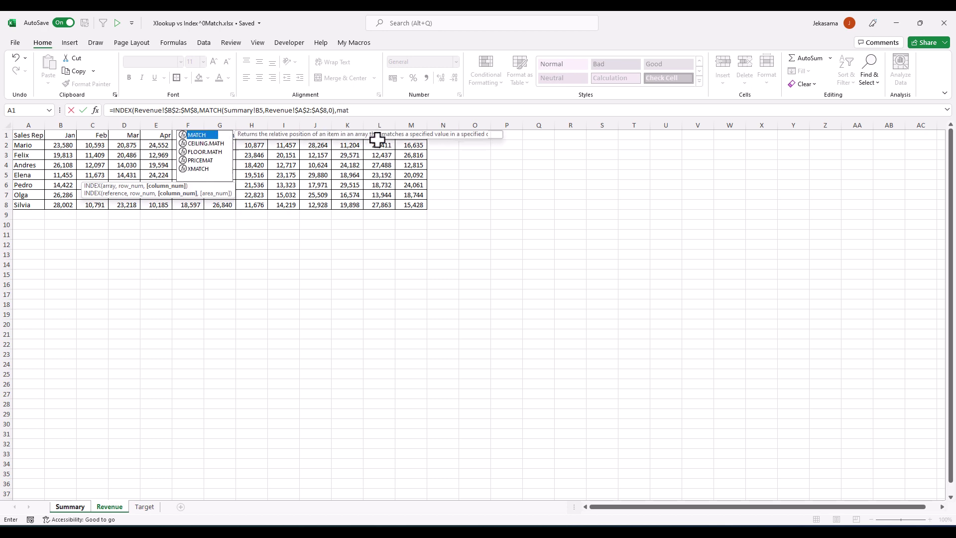
{"action": "key", "text": "Tab"}
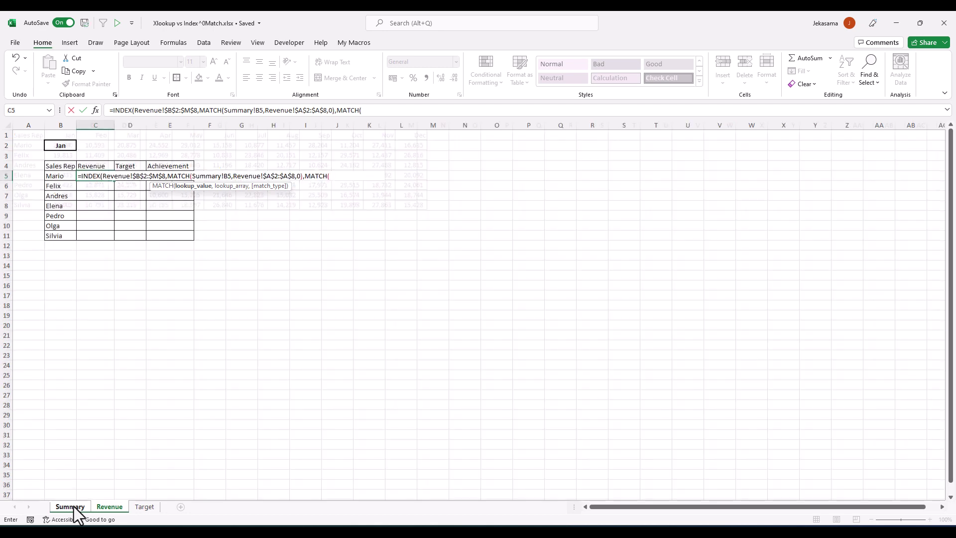
{"action": "left_click", "coordinate": [74, 507]}
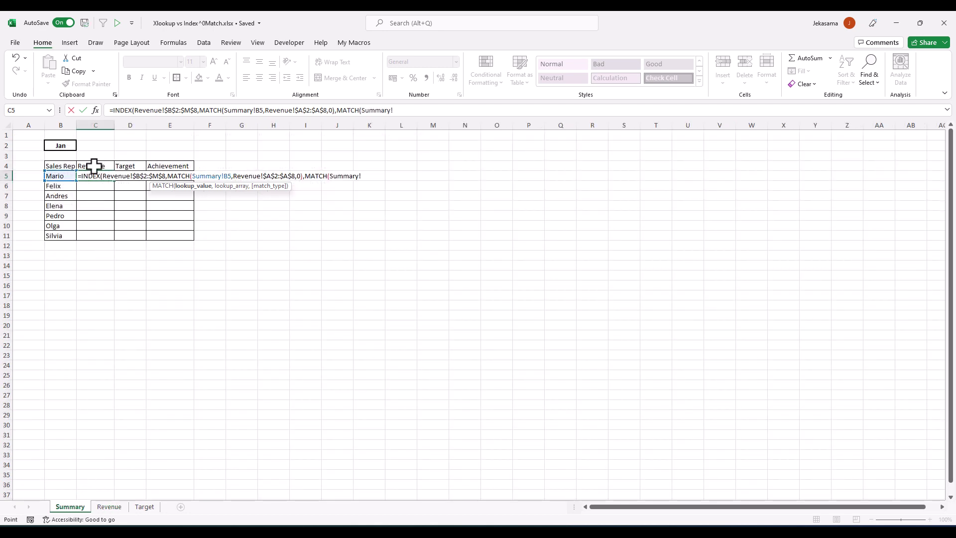
{"action": "left_click", "coordinate": [52, 143]}
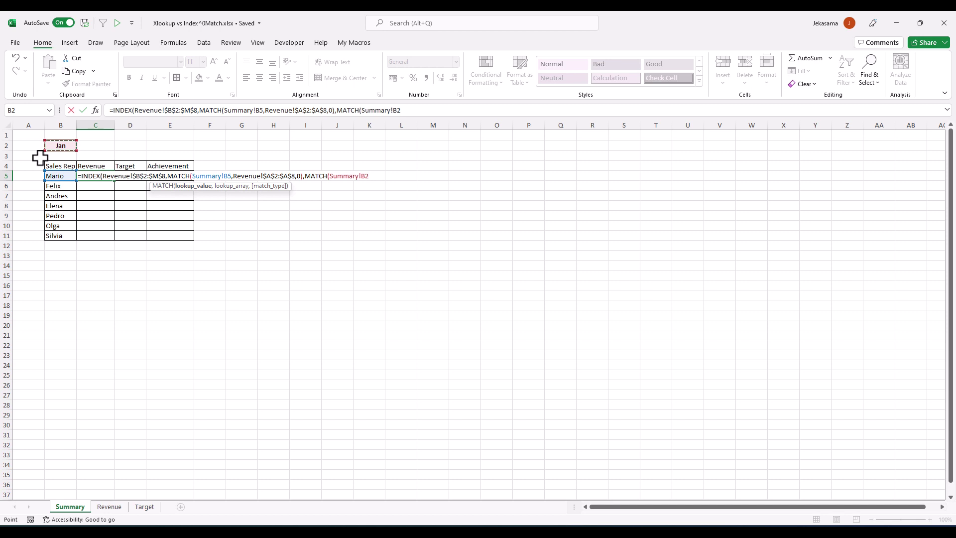
{"action": "type", "text": ","}
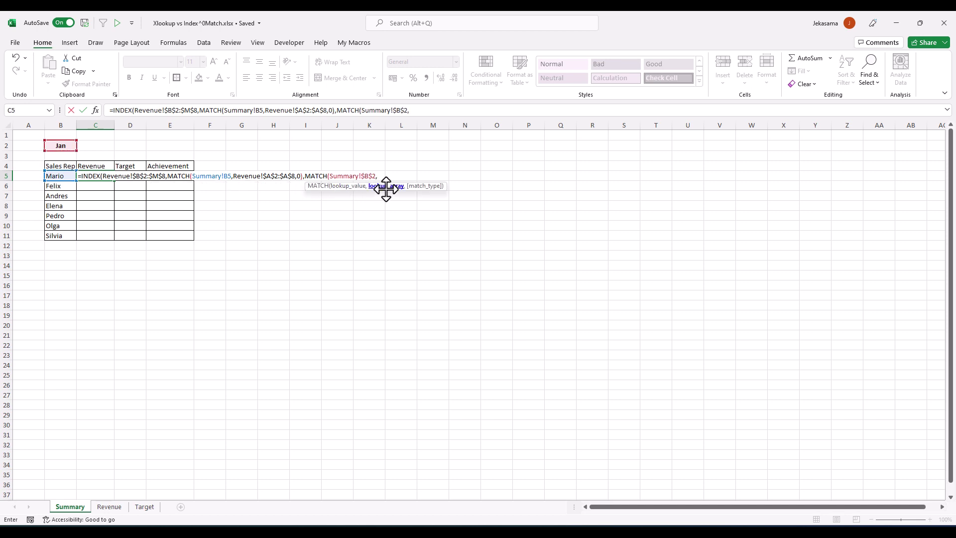
{"action": "left_click", "coordinate": [110, 508]}
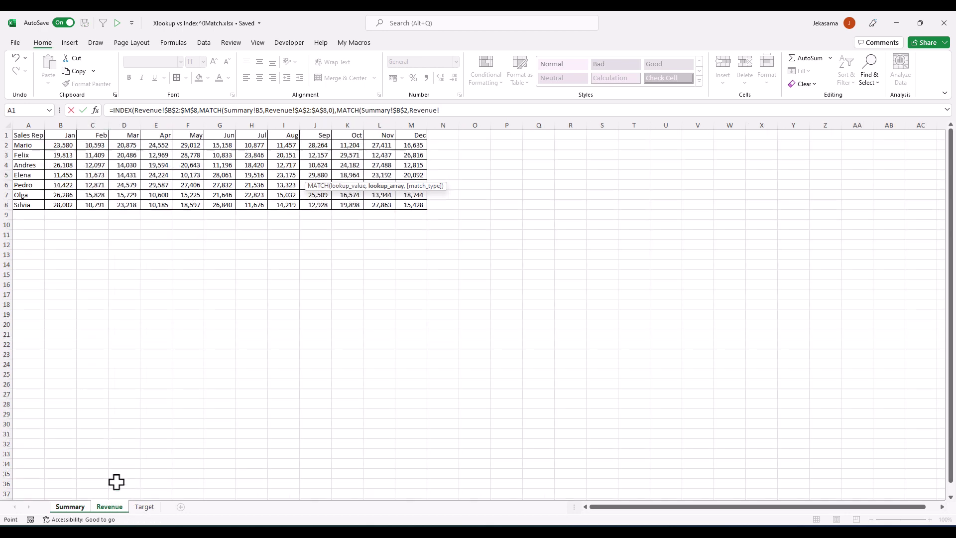
{"action": "left_click_drag", "start_coordinate": [63, 138], "coordinate": [418, 138]}
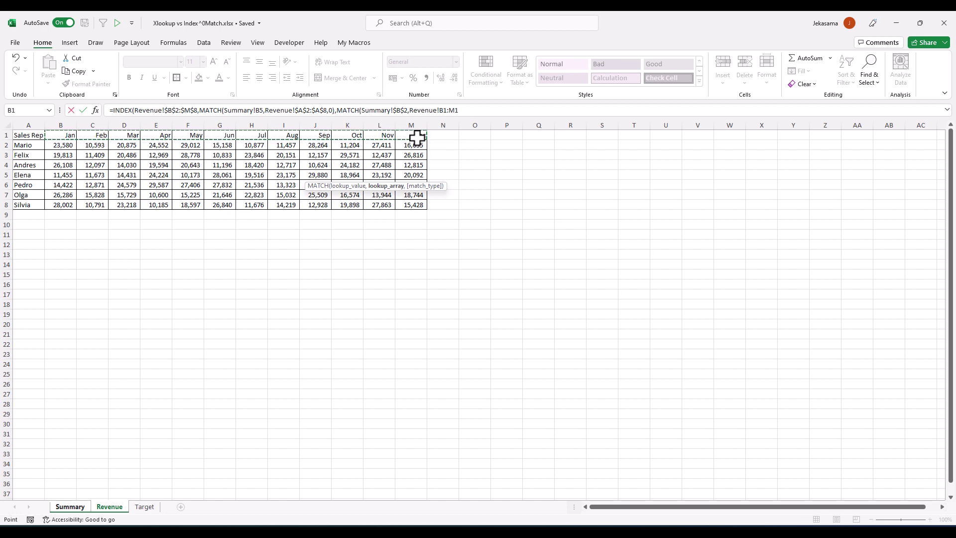
{"action": "key", "text": "F4"}
{"action": "type", "text": ","}
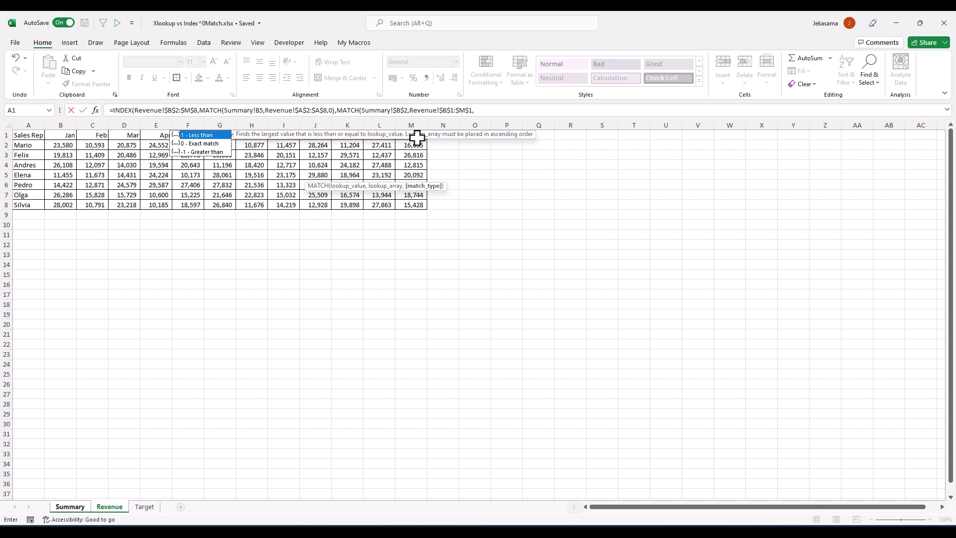
{"action": "double_click", "coordinate": [189, 144]}
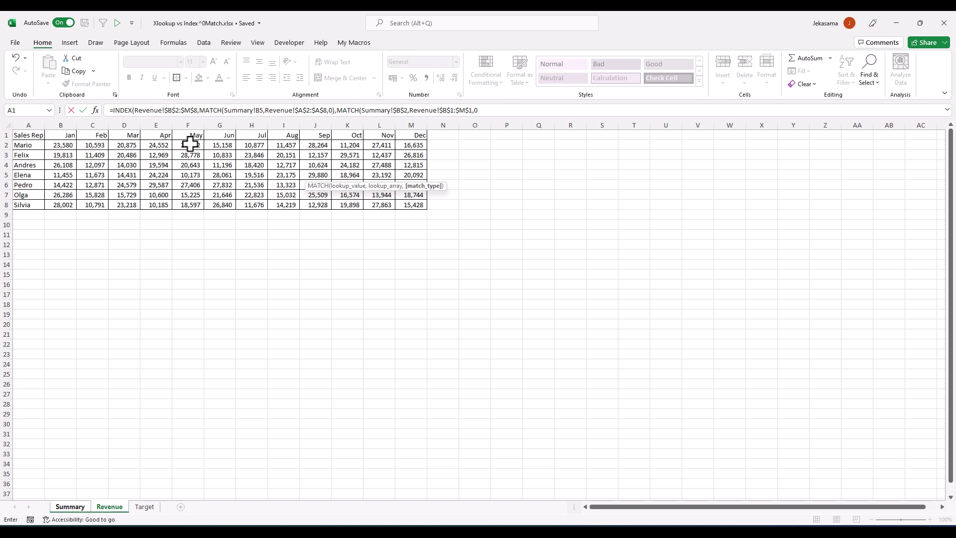
{"action": "type", "text": ")"}
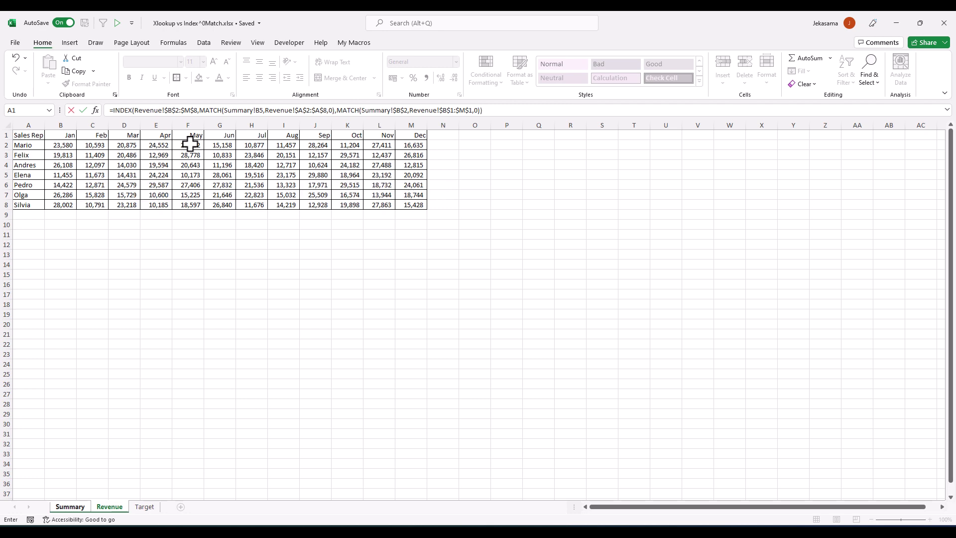
{"action": "key", "text": "Return"}
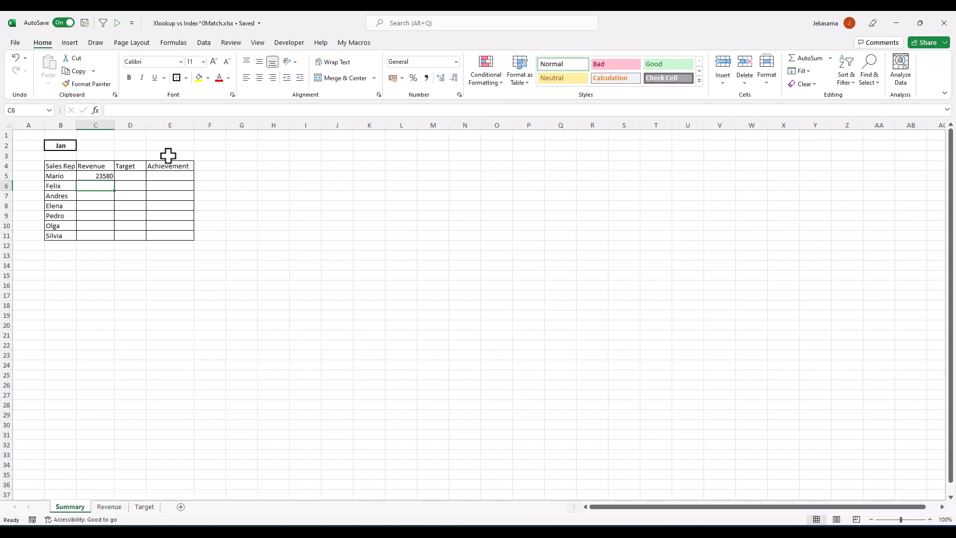
- Apply Comma Style to C5 and fill the revenue formula down for all seven reps
{"action": "left_click", "coordinate": [104, 176]}
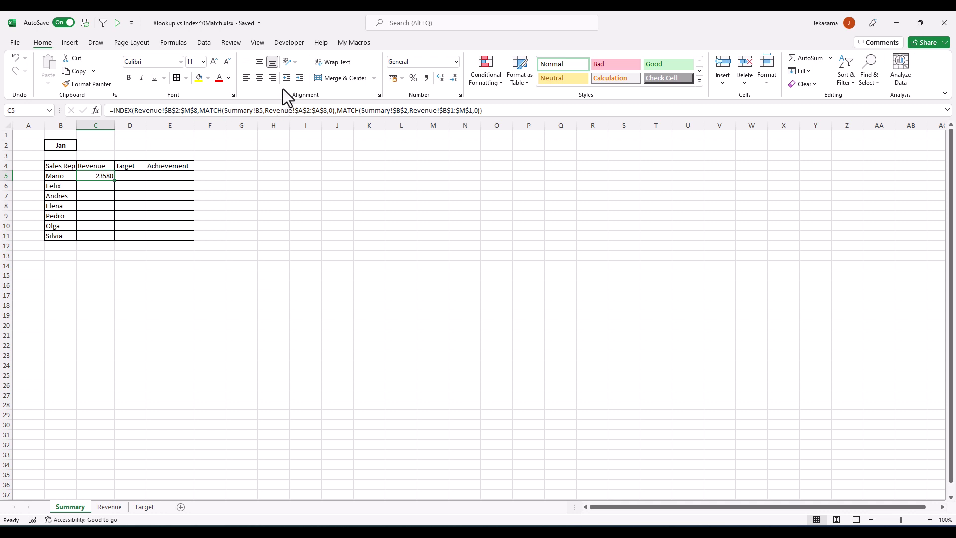
{"action": "left_click", "coordinate": [427, 79]}
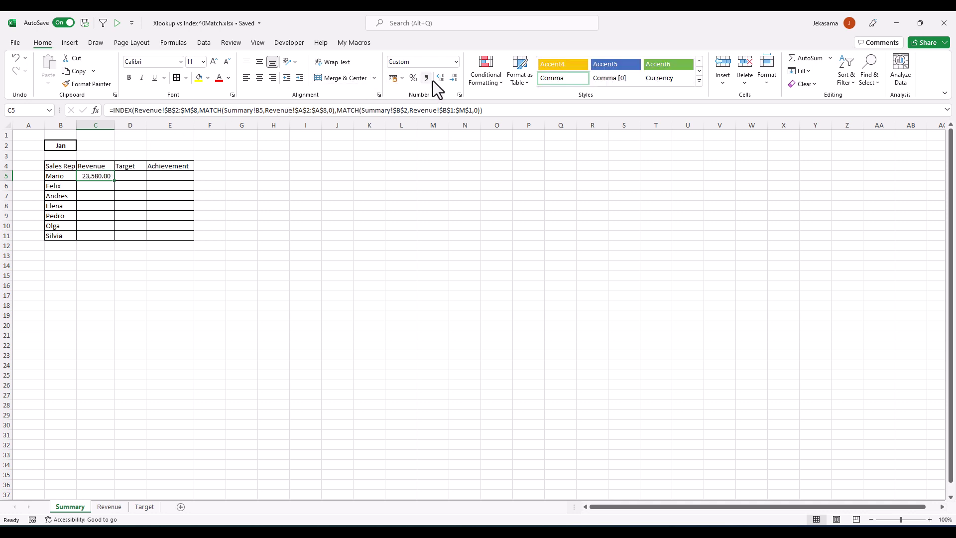
{"action": "double_click", "coordinate": [114, 183]}
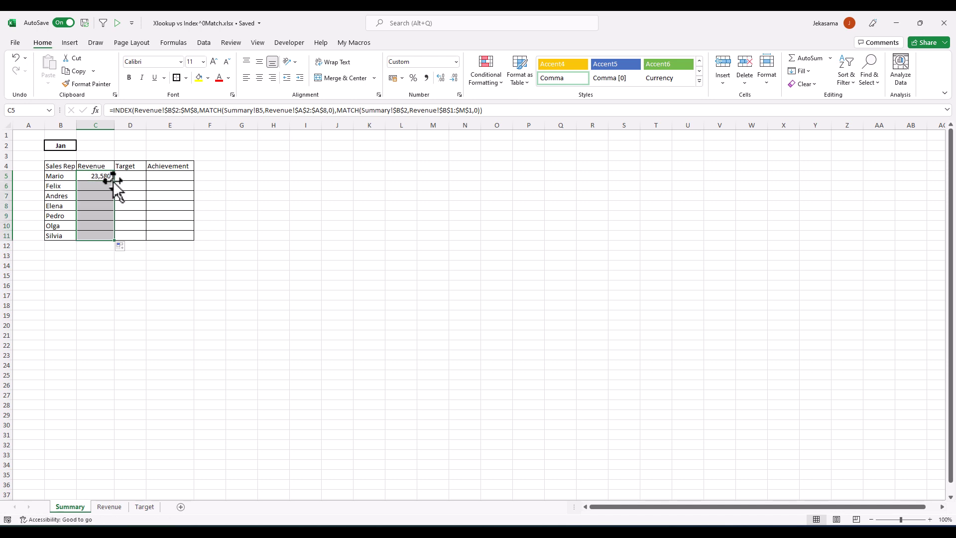
{"action": "left_click", "coordinate": [62, 177]}
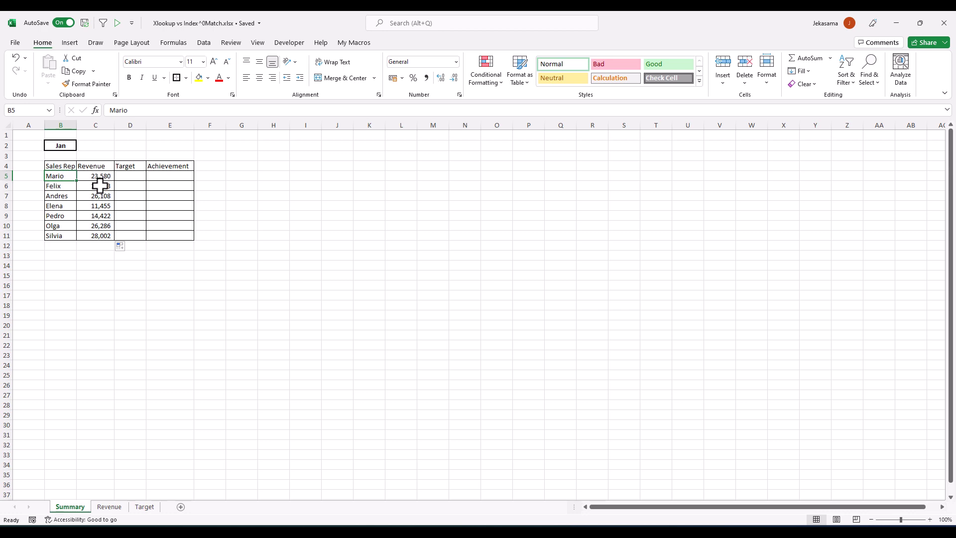
- Verify Mario's and Olga's (26286) Jan revenue against the Revenue sheet
{"action": "left_click", "coordinate": [111, 507]}
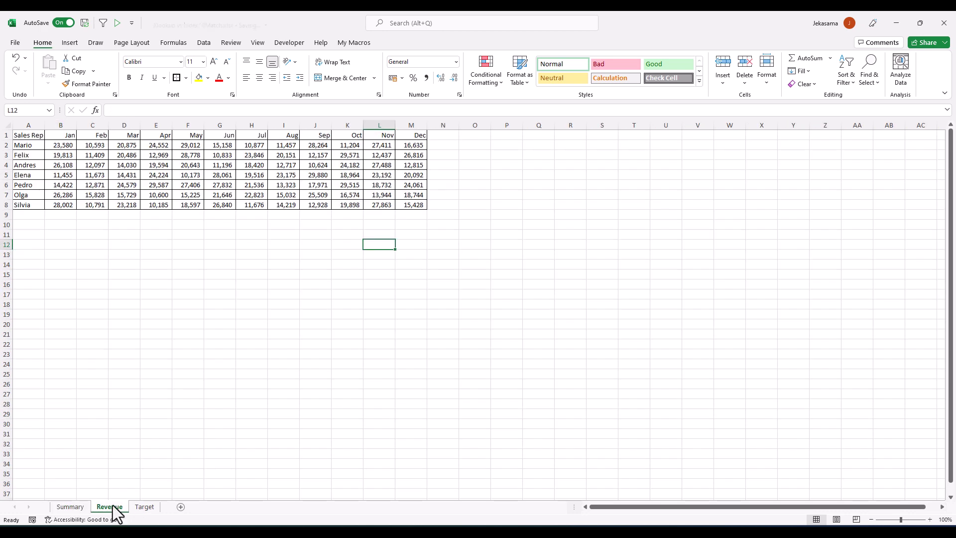
{"action": "left_click", "coordinate": [62, 147]}
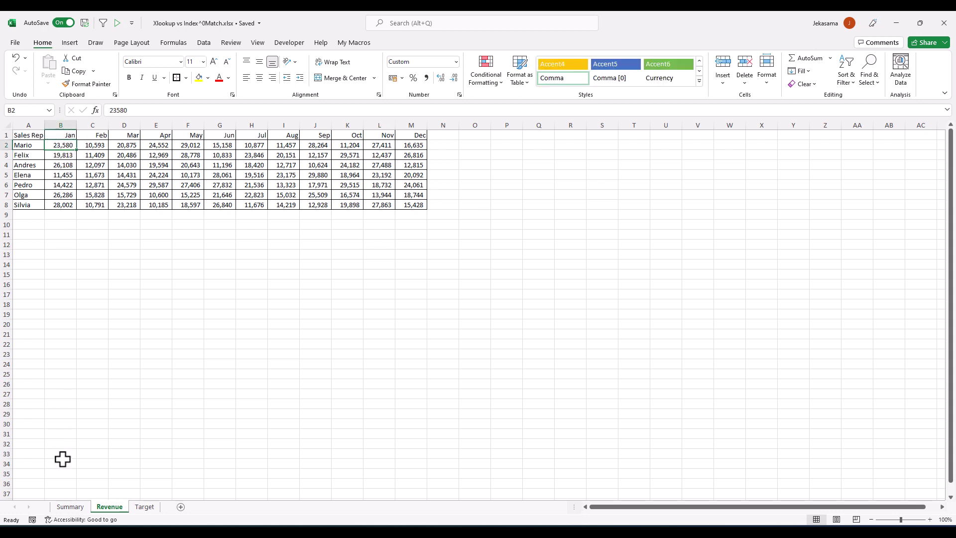
{"action": "left_click", "coordinate": [65, 508]}
{"action": "left_click", "coordinate": [94, 225]}
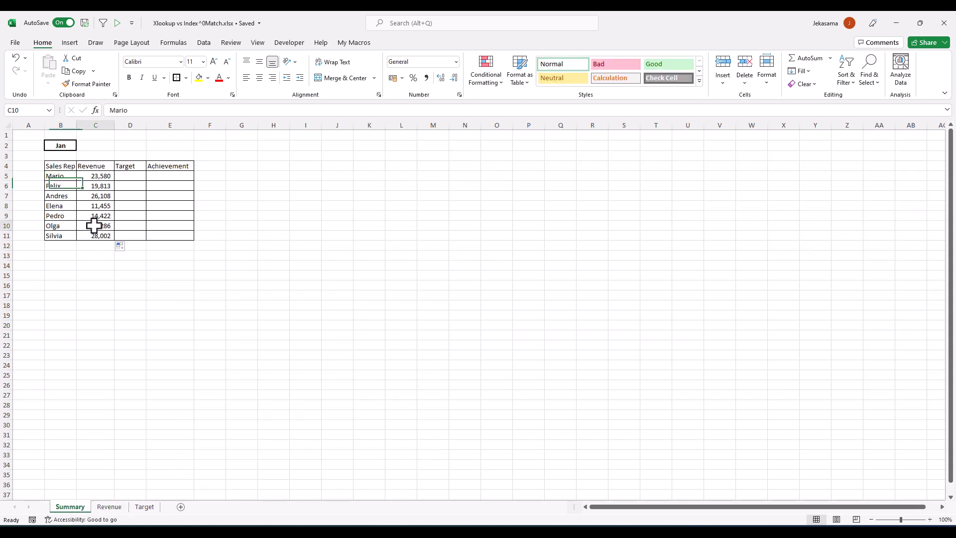
{"action": "left_click", "coordinate": [109, 508]}
{"action": "left_click", "coordinate": [70, 197]}
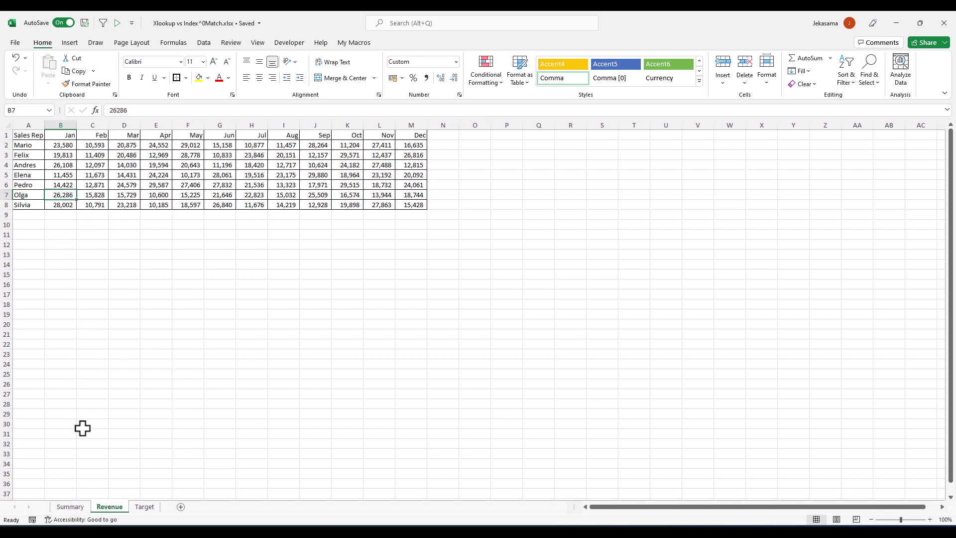
{"action": "left_click", "coordinate": [70, 508]}
- Change the month in B2 to Feb and confirm Mario's revenue of 10,593
{"action": "left_click", "coordinate": [66, 146]}
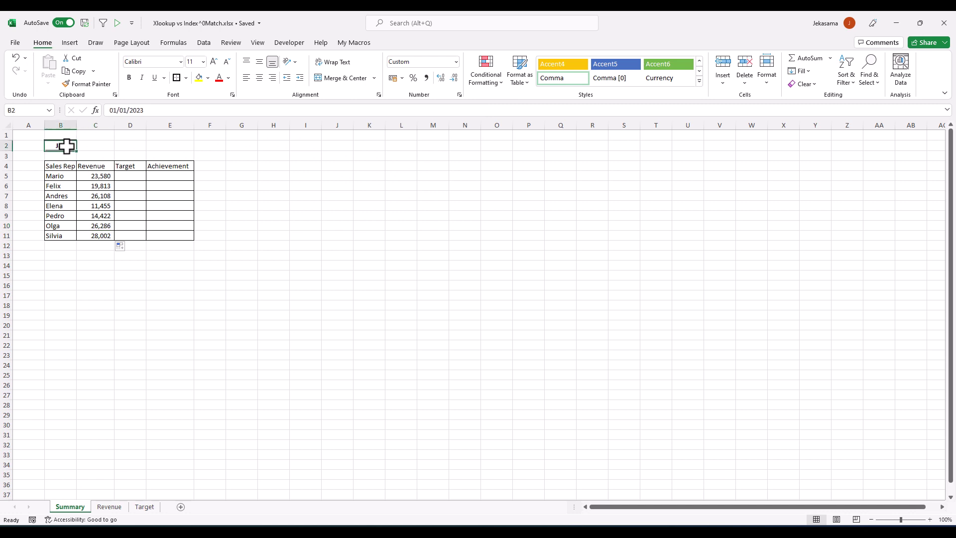
{"action": "left_click", "coordinate": [124, 112]}
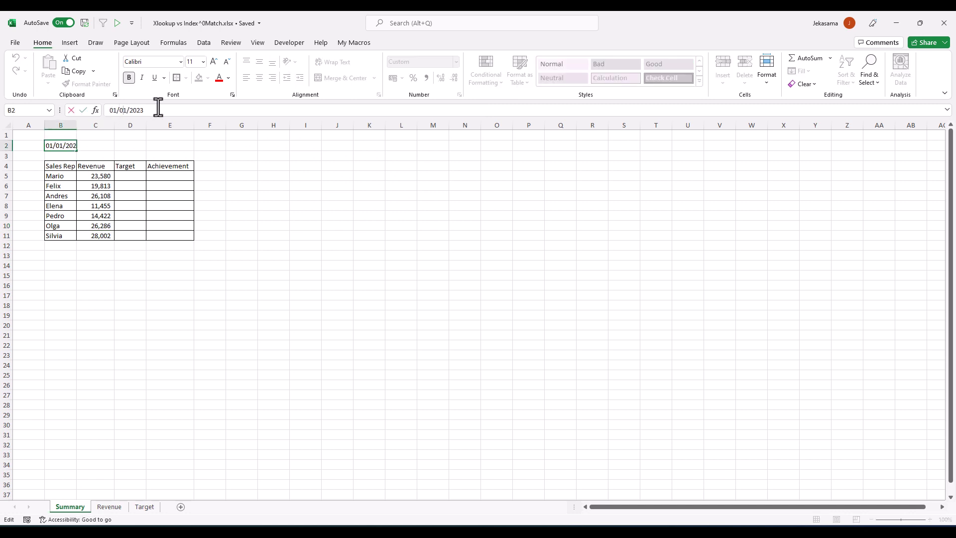
{"action": "key", "text": "Return"}
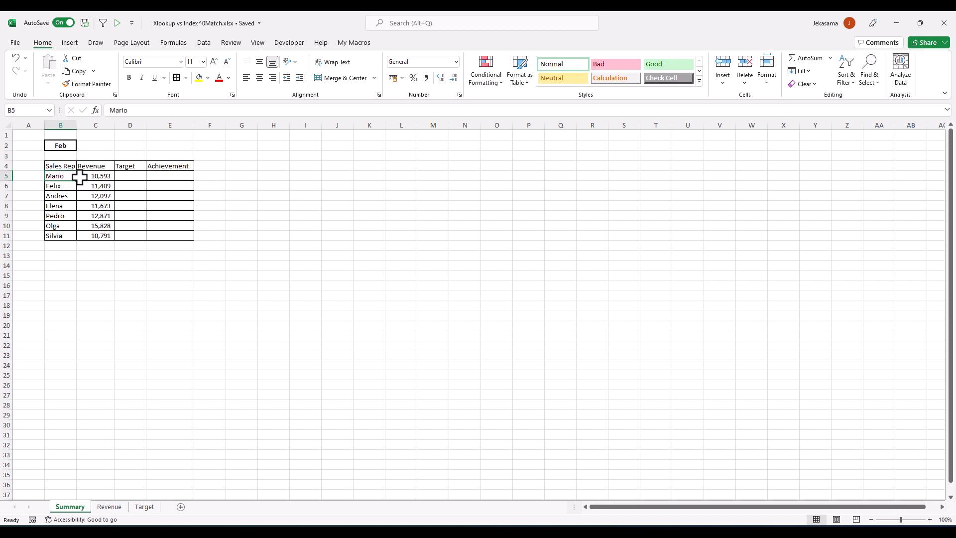
{"action": "left_click", "coordinate": [110, 507]}
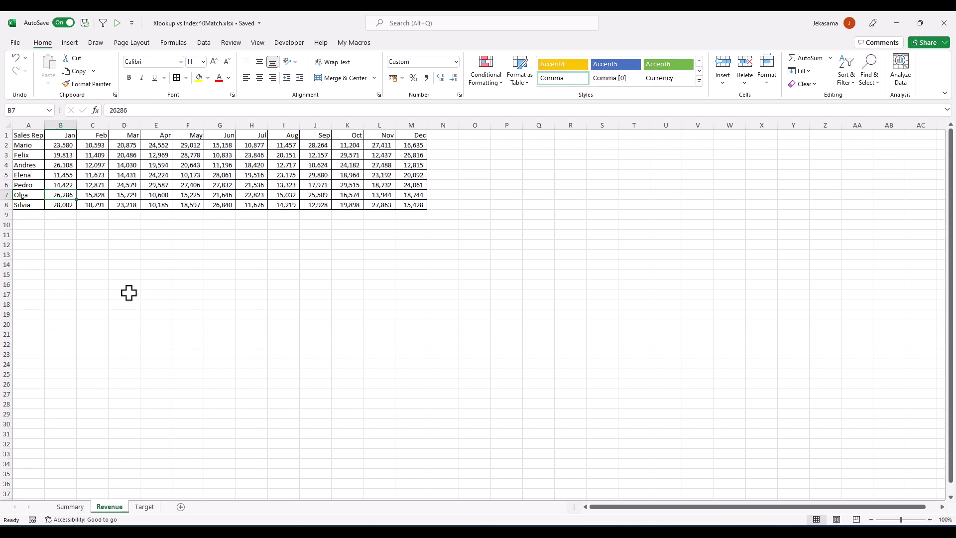
{"action": "left_click", "coordinate": [84, 142]}
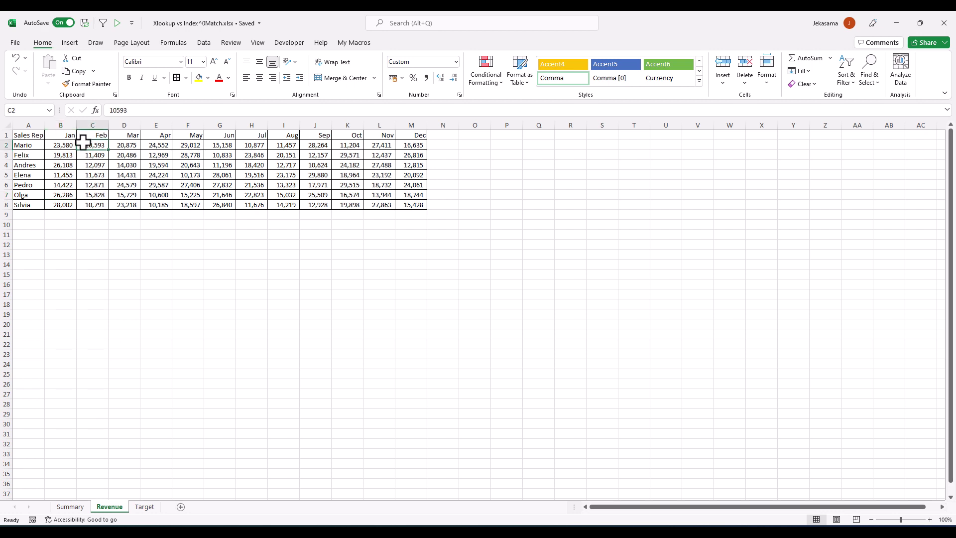
{"action": "left_click", "coordinate": [78, 508]}
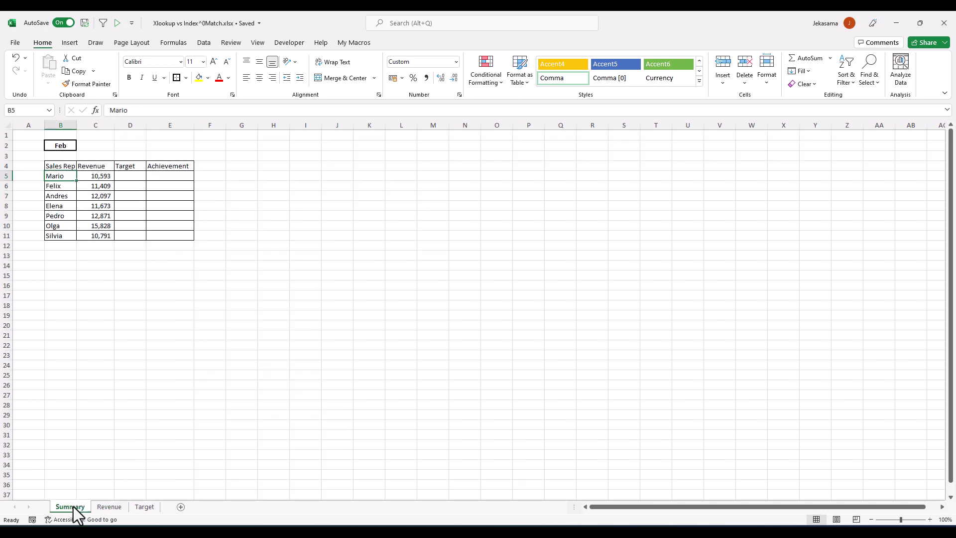
{"action": "left_click", "coordinate": [84, 178]}
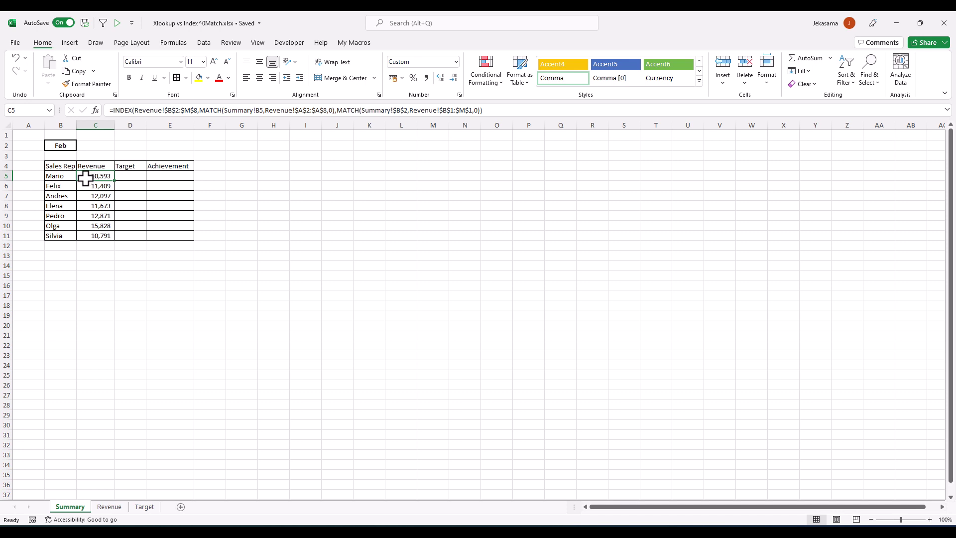
- In D5, begin =INDEX(Target!$B$2:$M$8, with a nested MATCH
{"action": "left_click", "coordinate": [126, 176]}
{"action": "type", "text": "=ind"}
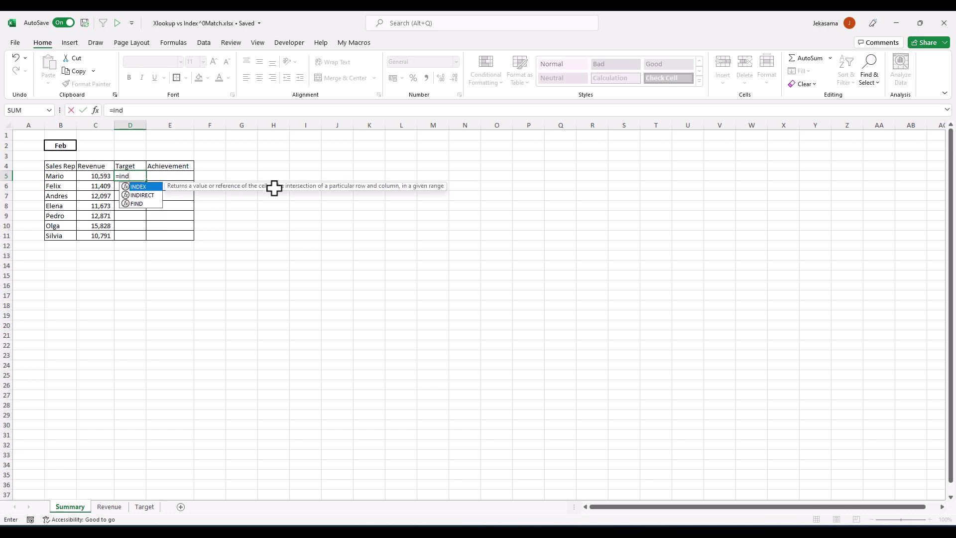
{"action": "key", "text": "Tab"}
{"action": "left_click", "coordinate": [144, 507]}
{"action": "left_click_drag", "start_coordinate": [61, 145], "coordinate": [404, 205]}
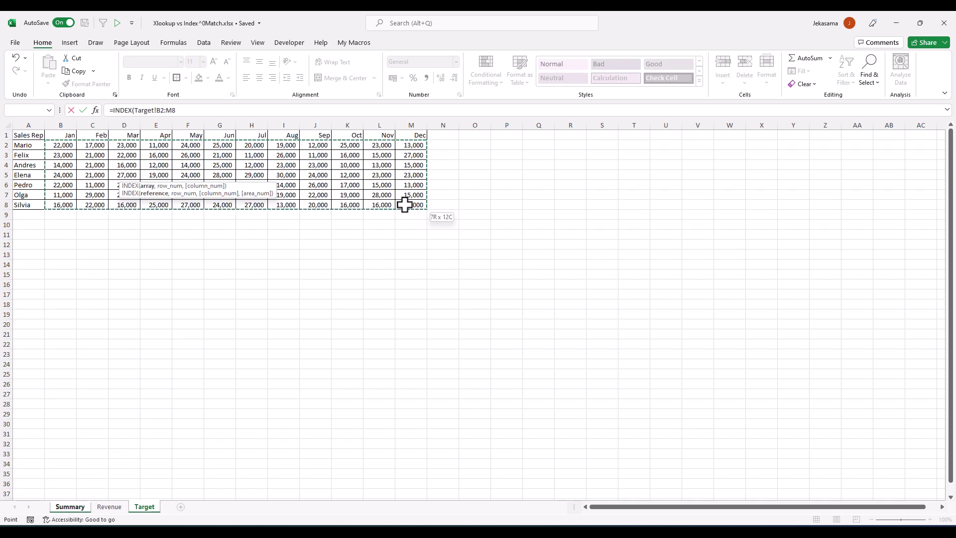
{"action": "key", "text": "F4"}
{"action": "type", "text": ",ma"}
{"action": "key", "text": "Tab"}
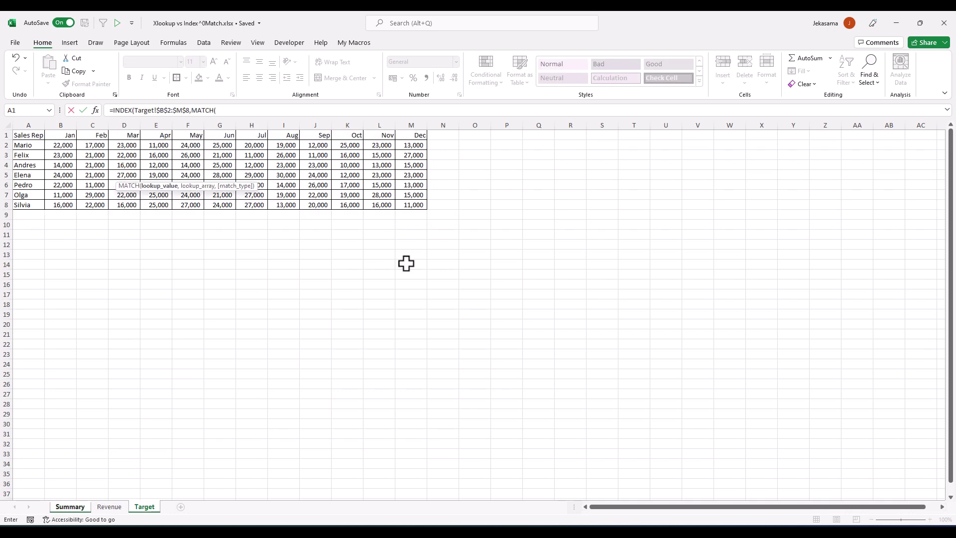
- Match Summary!B5 against Target!$A$2:$A$8 exactly, then begin the month MATCH
{"action": "left_click", "coordinate": [76, 507]}
{"action": "left_click", "coordinate": [64, 177]}
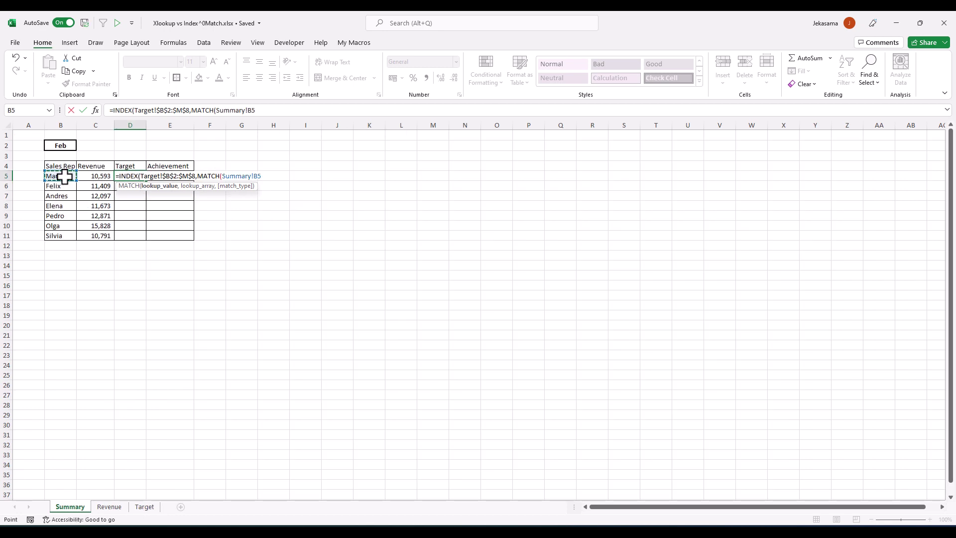
{"action": "type", "text": ","}
{"action": "left_click", "coordinate": [145, 506]}
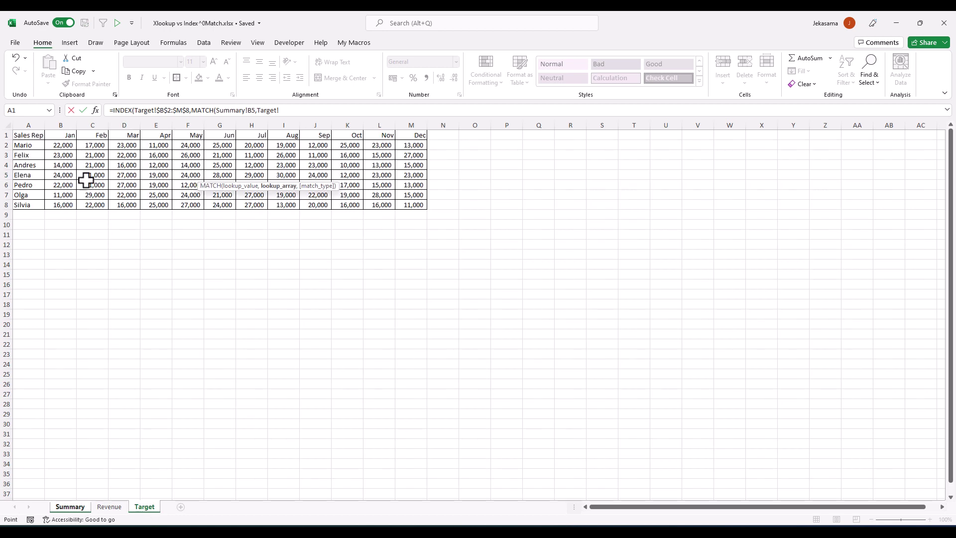
{"action": "left_click_drag", "start_coordinate": [28, 145], "coordinate": [27, 202]}
{"action": "key", "text": "F4"}
{"action": "type", "text": ",0),mat"}
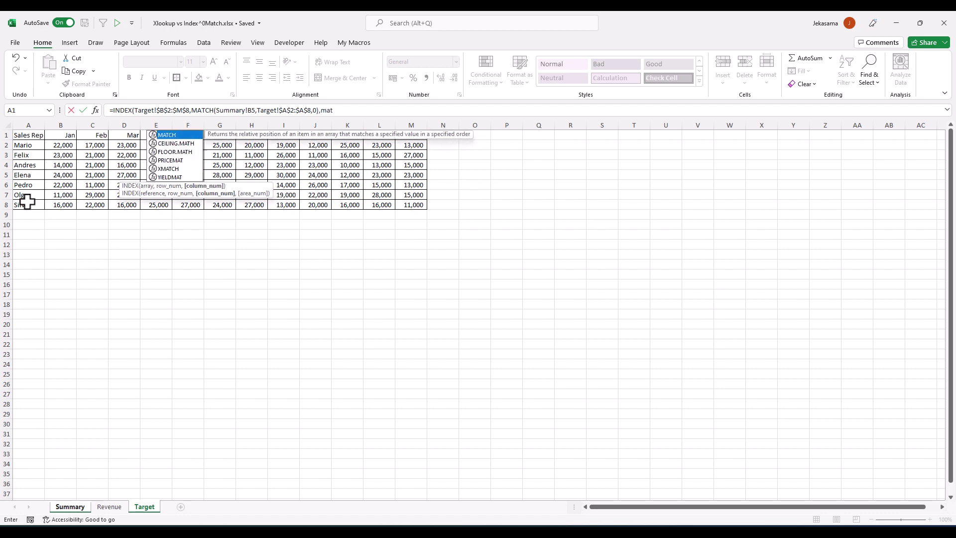
{"action": "key", "text": "Tab"}
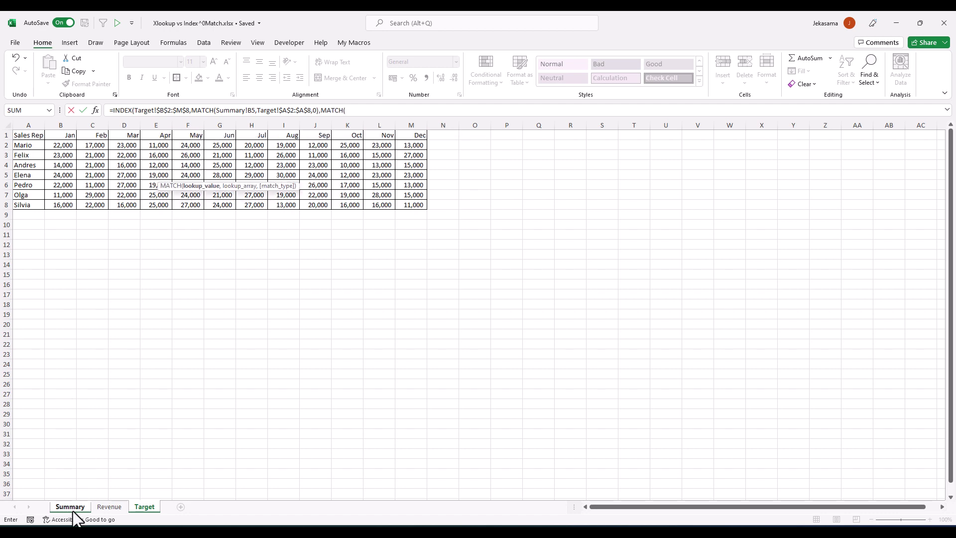
- Match Summary!$B$2 against Target!$B$1:$M$1 exactly and commit the target formula
{"action": "left_click", "coordinate": [74, 507]}
{"action": "left_click", "coordinate": [69, 146]}
{"action": "type", "text": ","}
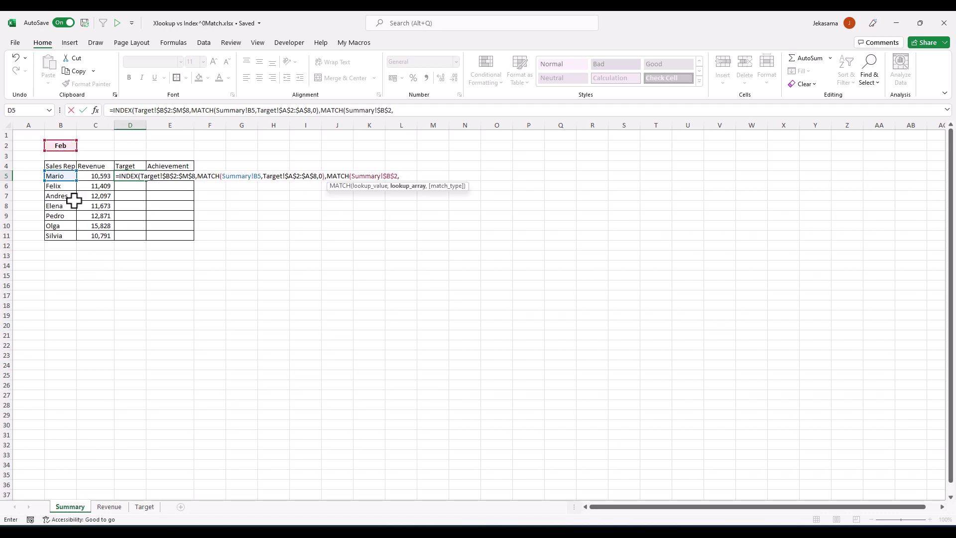
{"action": "left_click", "coordinate": [144, 507]}
{"action": "left_click_drag", "start_coordinate": [60, 135], "coordinate": [404, 133]}
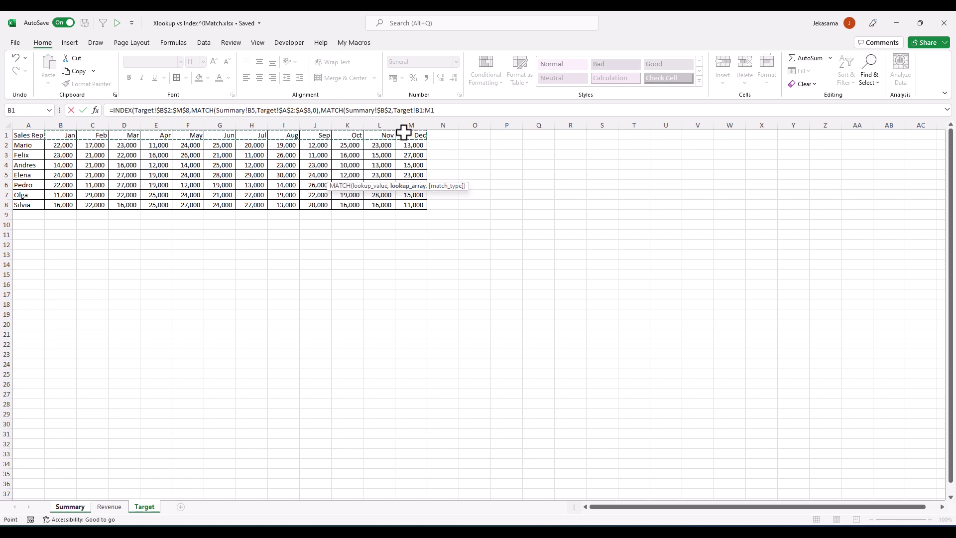
{"action": "type", "text": ",0"}
{"action": "key", "text": "Return"}
{"action": "key", "text": "Return"}
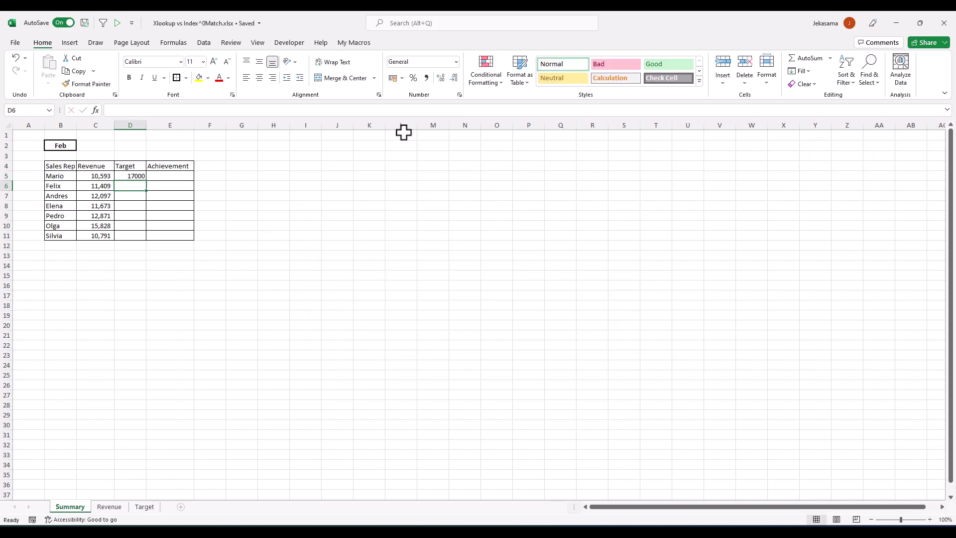
- Copy C5's comma format to D5 and fill the target formula down for all reps
{"action": "left_click", "coordinate": [100, 176]}
{"action": "left_click", "coordinate": [87, 84]}
{"action": "left_click", "coordinate": [130, 176]}
{"action": "double_click", "coordinate": [146, 181]}
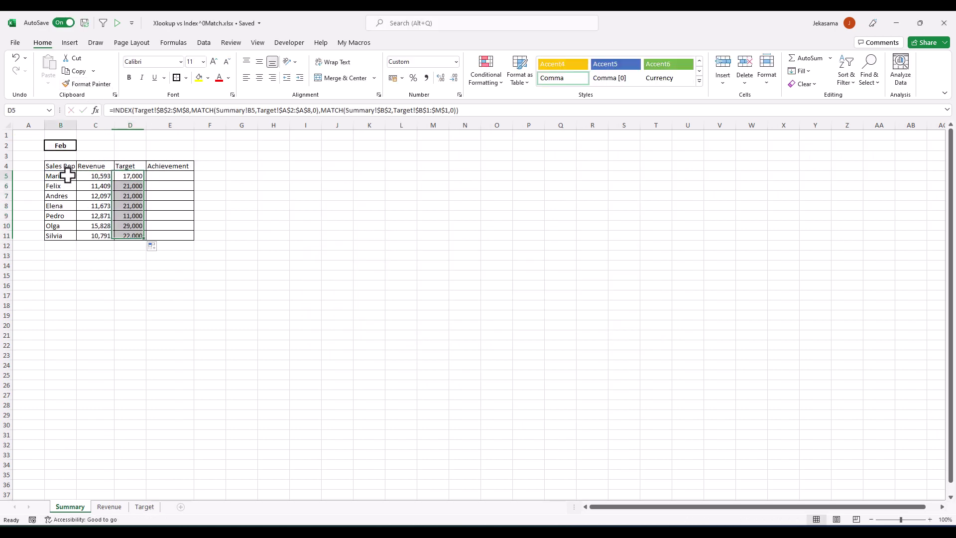
{"action": "left_click_drag", "start_coordinate": [67, 176], "coordinate": [130, 176]}
{"action": "left_click", "coordinate": [144, 506]}
{"action": "left_click", "coordinate": [95, 262]}
- Enter 3/1/2022 in the Summary month cell B2 to switch to Mar
{"action": "left_click", "coordinate": [70, 506]}
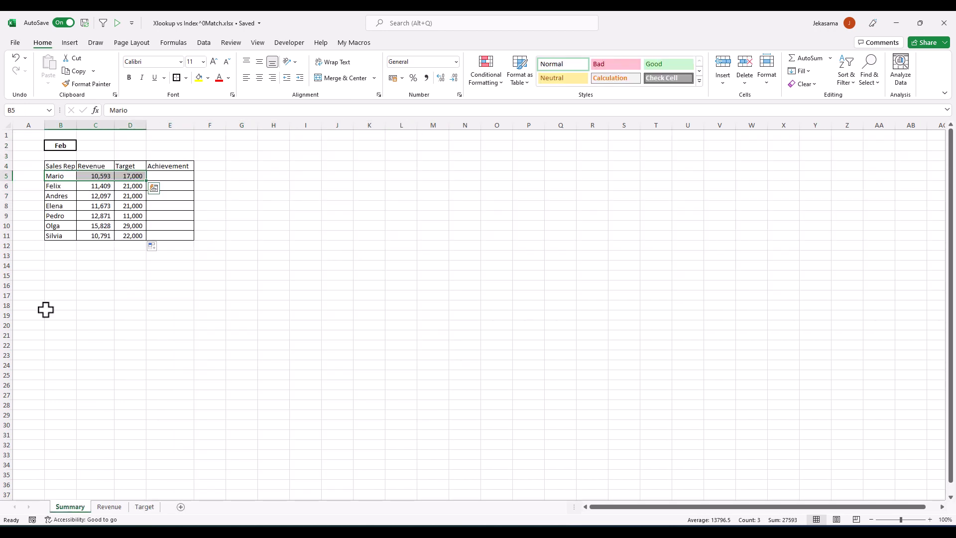
{"action": "left_click", "coordinate": [63, 145]}
{"action": "type", "text": "3/1/2022"}
{"action": "key", "text": "Return"}
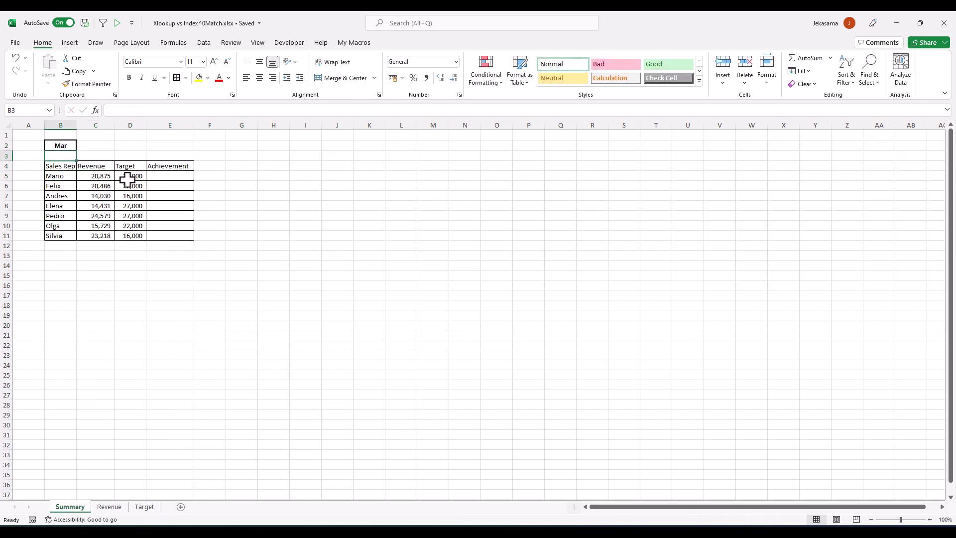
- Compare Elena's March figures on Summary with her row on the Target sheet
{"action": "left_click", "coordinate": [130, 206]}
{"action": "left_click_drag", "start_coordinate": [60, 205], "coordinate": [130, 206]}
{"action": "left_click", "coordinate": [144, 507]}
{"action": "left_click_drag", "start_coordinate": [25, 174], "coordinate": [128, 175]}
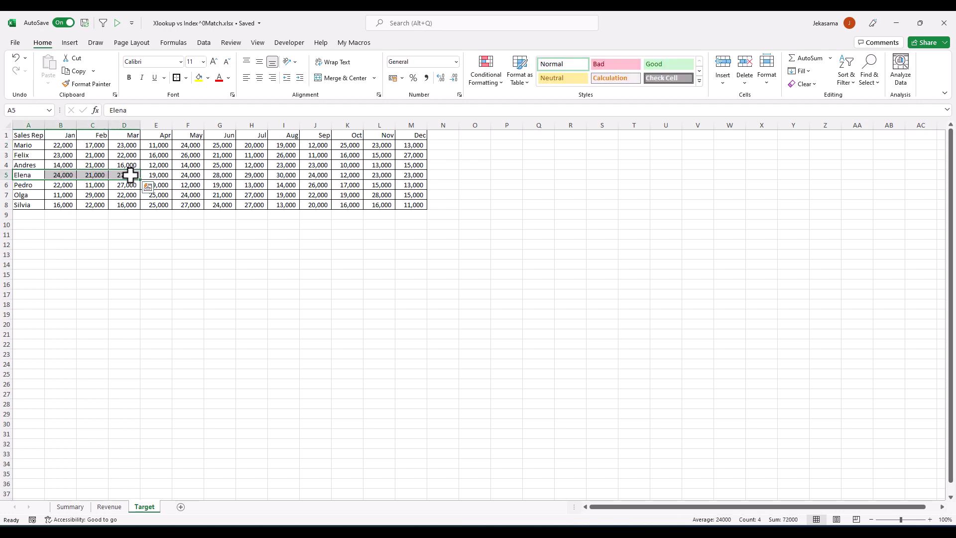
{"action": "left_click", "coordinate": [128, 175]}
{"action": "left_click", "coordinate": [69, 507]}
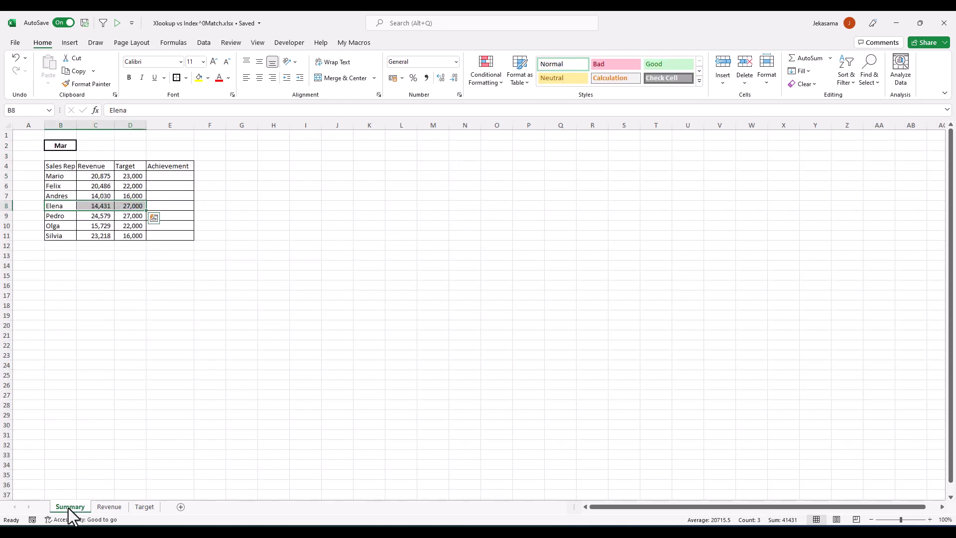
{"action": "left_click", "coordinate": [120, 334]}
{"action": "left_click", "coordinate": [60, 145]}
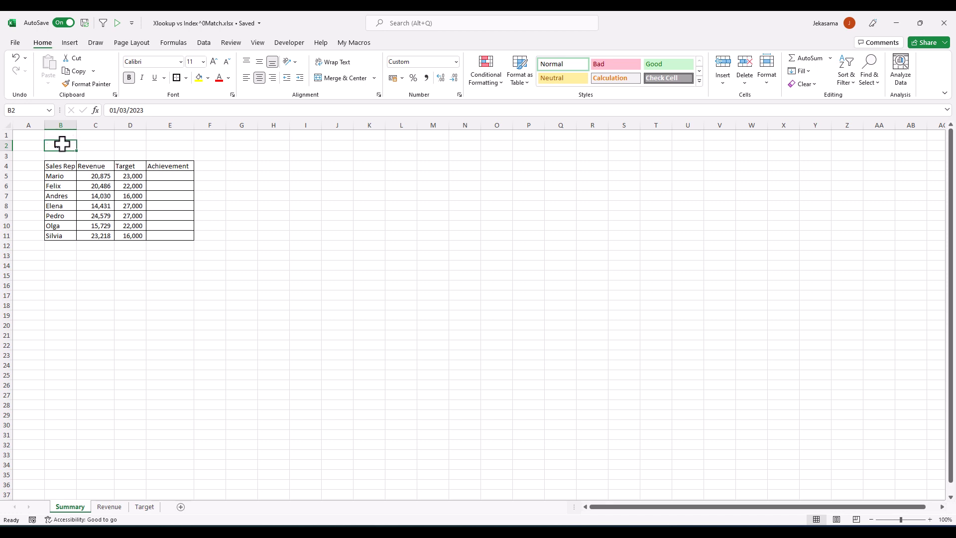
- Add a sheet named Calculation after Target with the heading Month in B2
{"action": "left_click", "coordinate": [181, 508]}
{"action": "left_click_drag", "start_coordinate": [133, 513], "coordinate": [194, 509]}
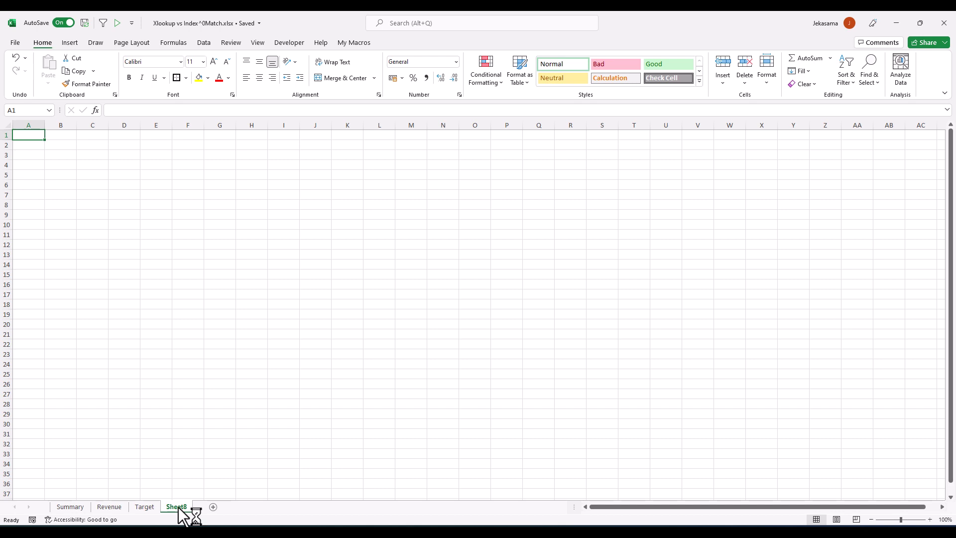
{"action": "double_click", "coordinate": [179, 507]}
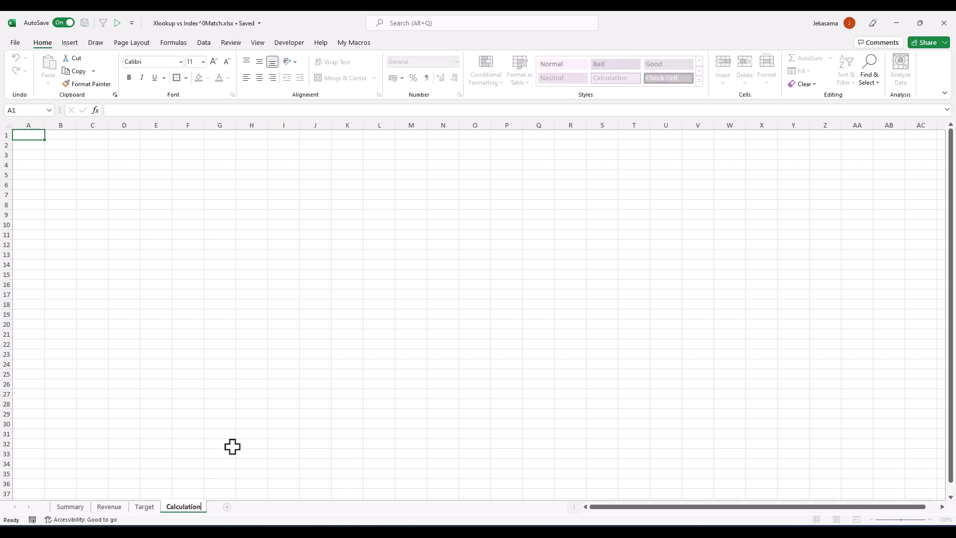
{"action": "key", "text": "Return"}
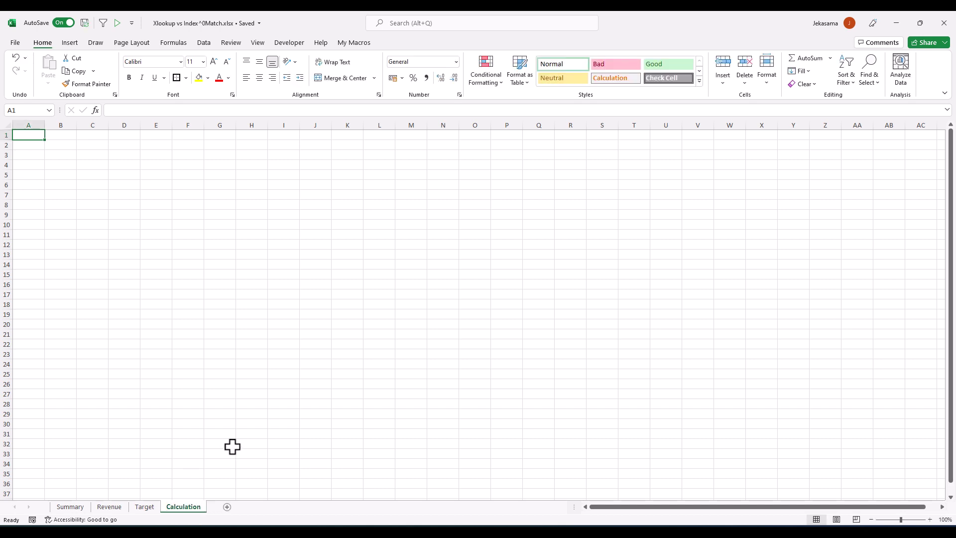
{"action": "left_click", "coordinate": [63, 149]}
{"action": "type", "text": "Month"}
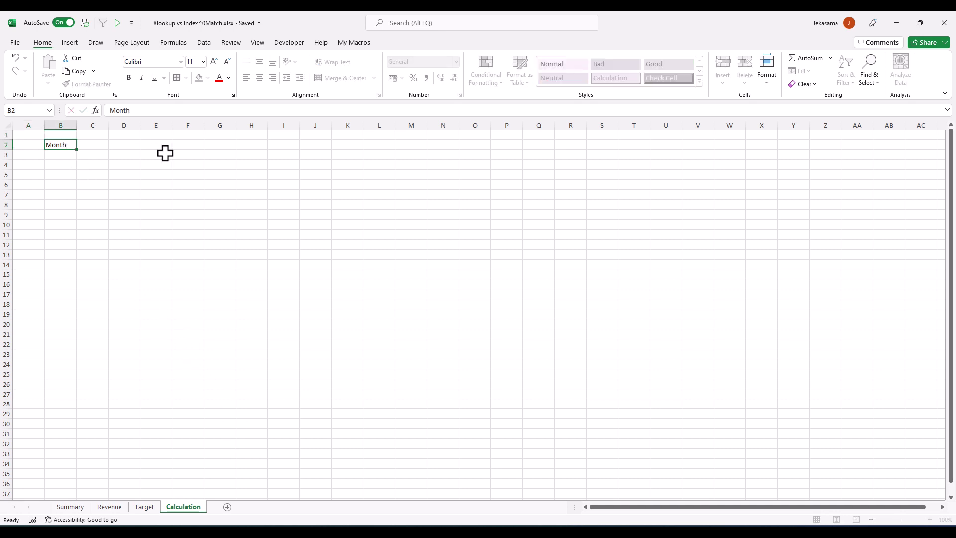
{"action": "key", "text": "Return"}
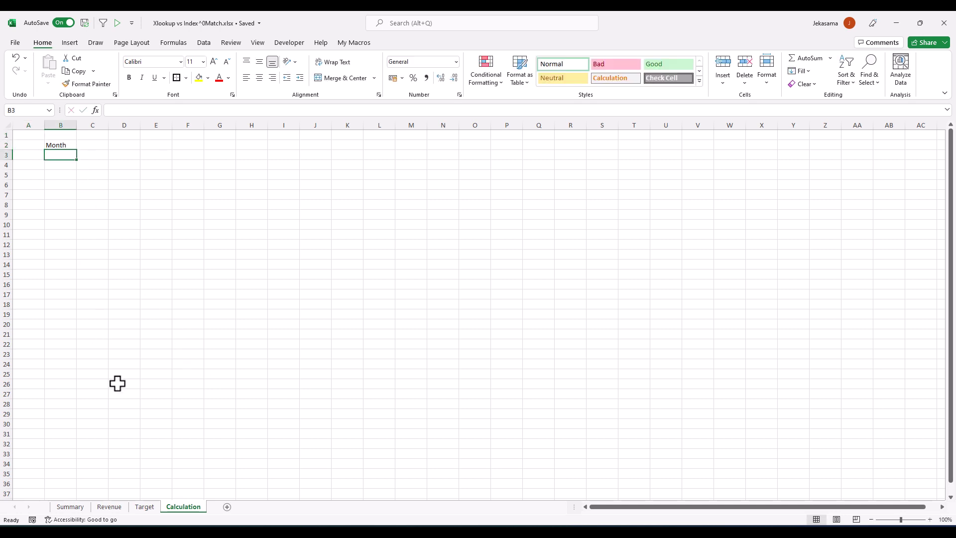
- Copy the Target month headers and paste them transposed into Calculation B3 downward
{"action": "left_click", "coordinate": [144, 506]}
{"action": "left_click_drag", "start_coordinate": [61, 135], "coordinate": [399, 128]}
{"action": "key", "text": "ctrl+c"}
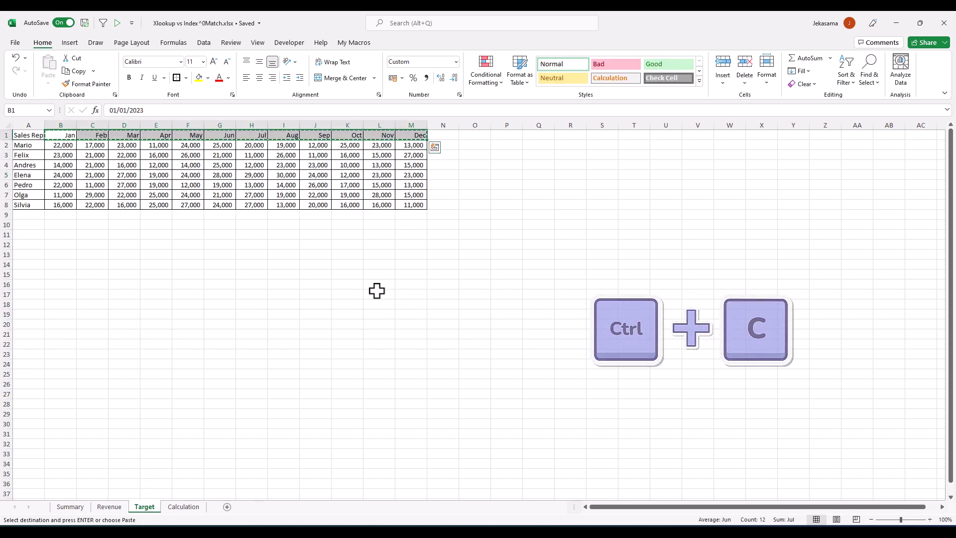
{"action": "left_click", "coordinate": [186, 509]}
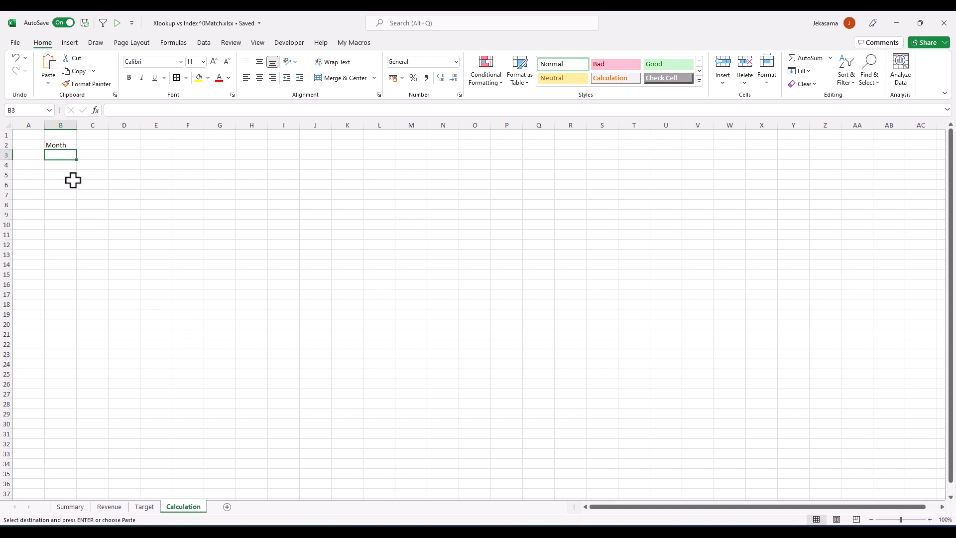
{"action": "right_click", "coordinate": [64, 156]}
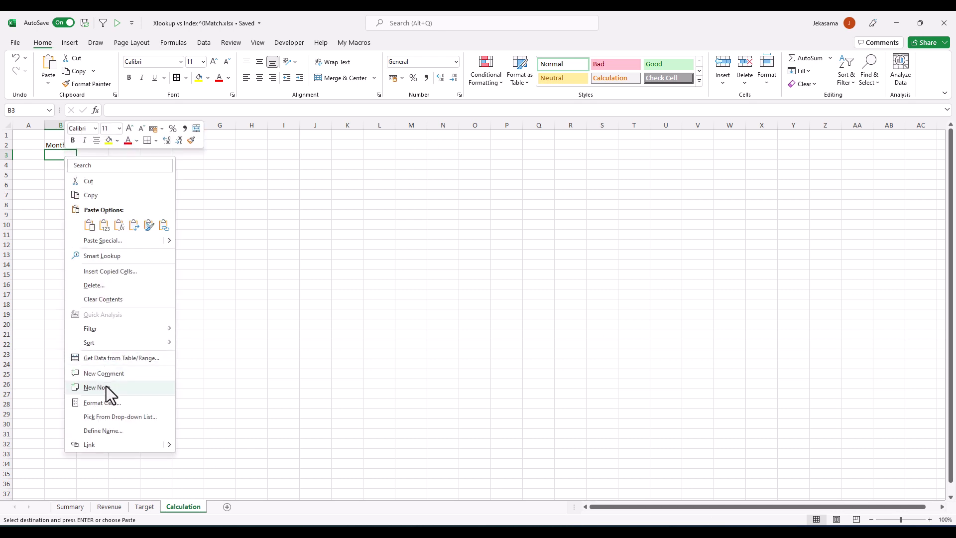
{"action": "left_click", "coordinate": [106, 242]}
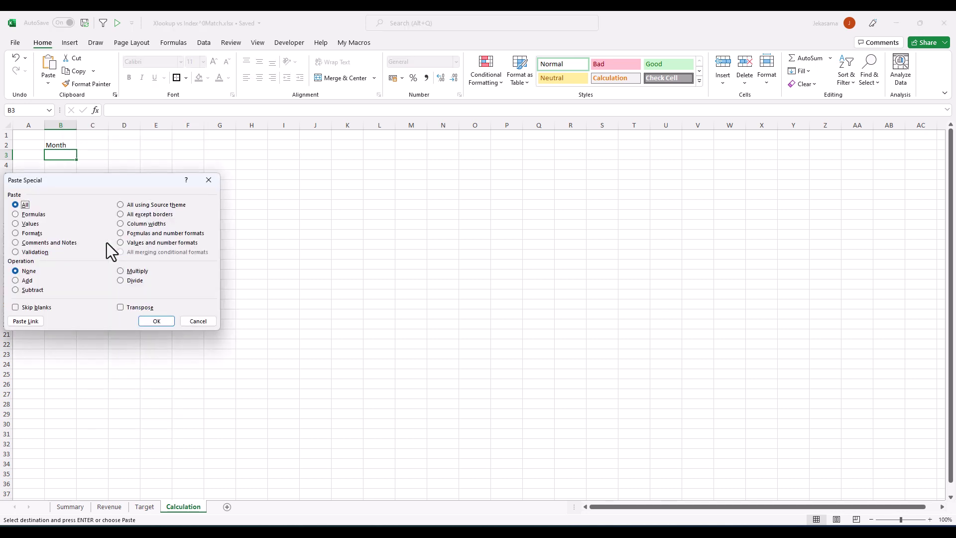
{"action": "left_click", "coordinate": [121, 308]}
{"action": "left_click", "coordinate": [156, 321]}
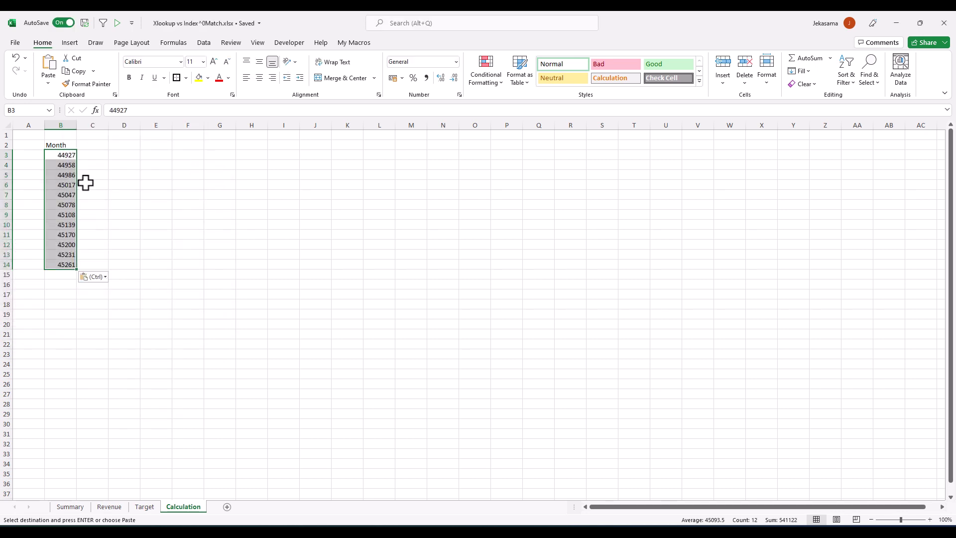
- Format Painter Target B1's month format onto Calculation B3:B14 so Jan–Dec display
{"action": "left_click", "coordinate": [145, 507]}
{"action": "left_click", "coordinate": [68, 136]}
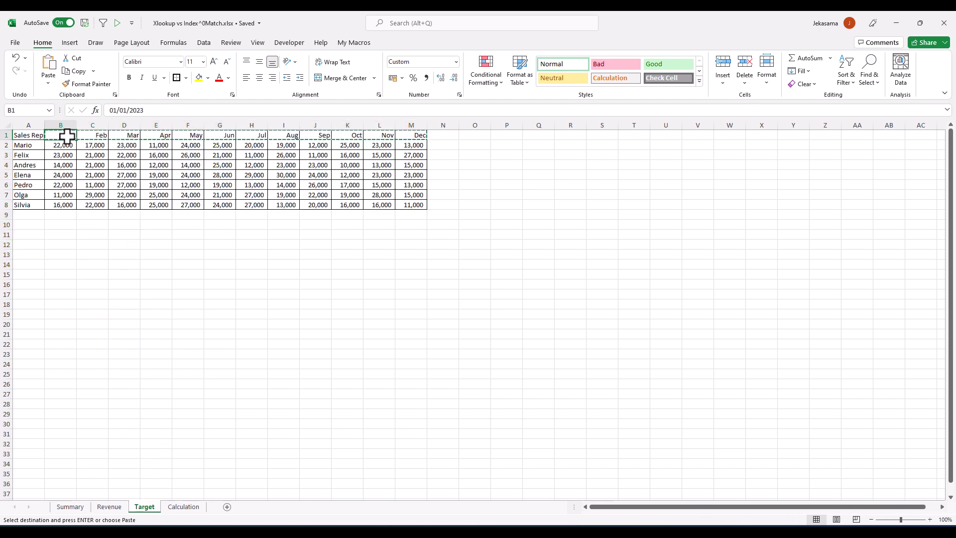
{"action": "left_click", "coordinate": [91, 84]}
{"action": "left_click", "coordinate": [183, 507]}
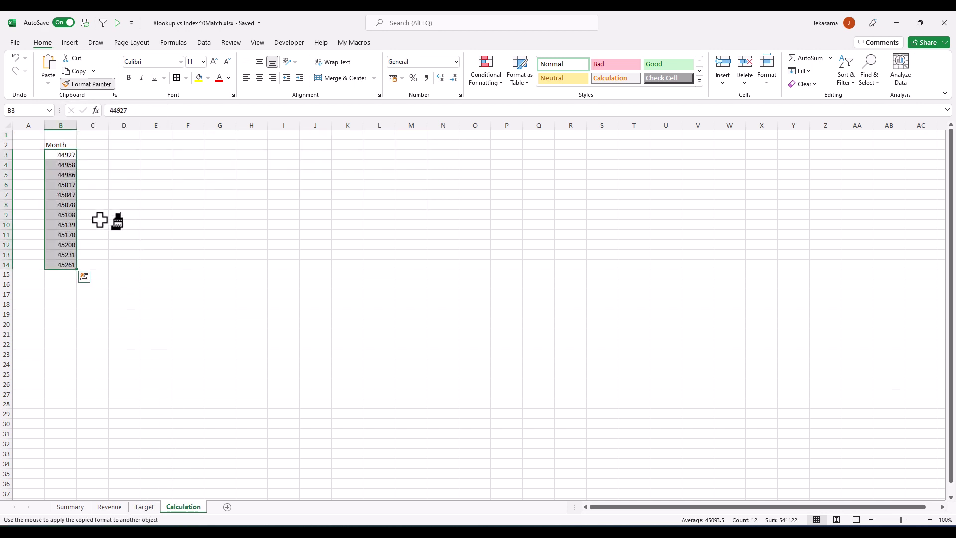
{"action": "left_click_drag", "start_coordinate": [62, 155], "coordinate": [60, 265]}
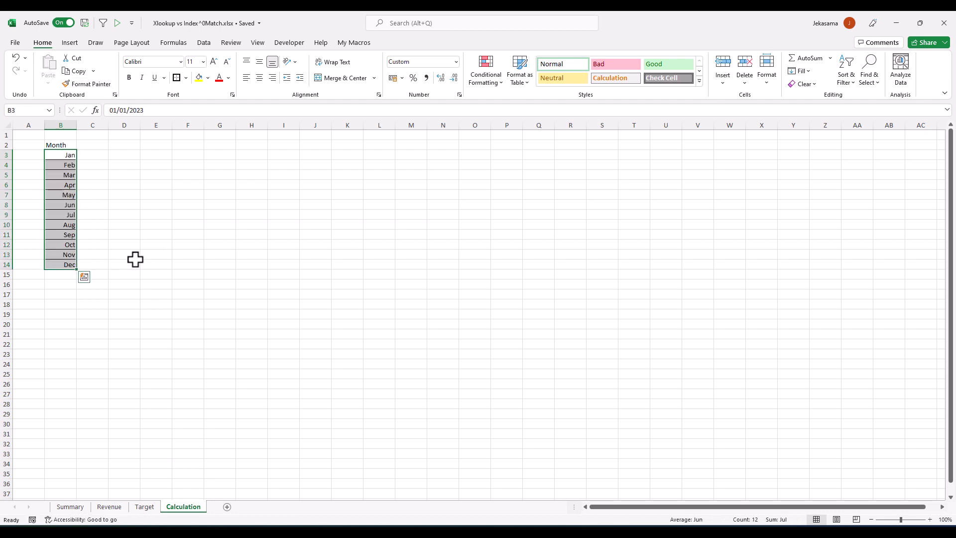
{"action": "left_click", "coordinate": [114, 214]}
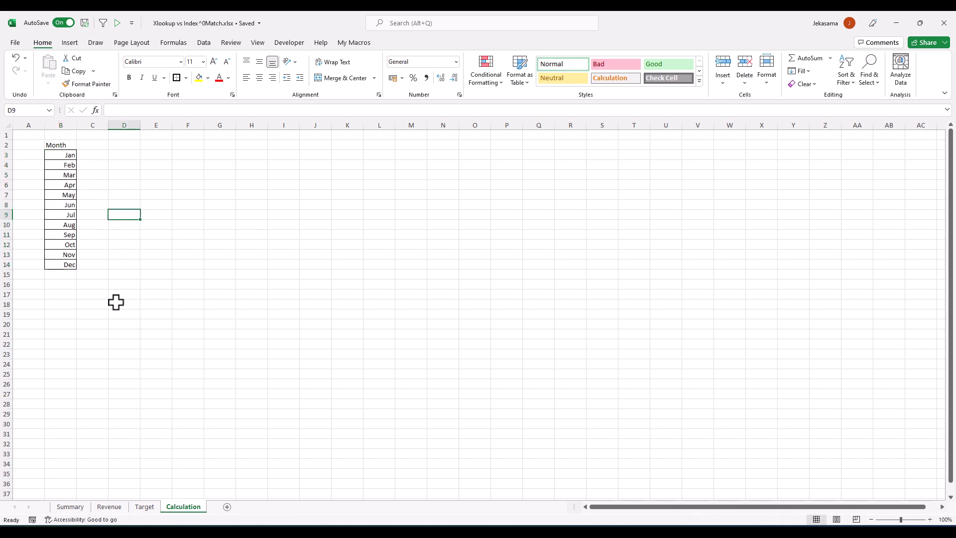
{"action": "left_click", "coordinate": [68, 507]}
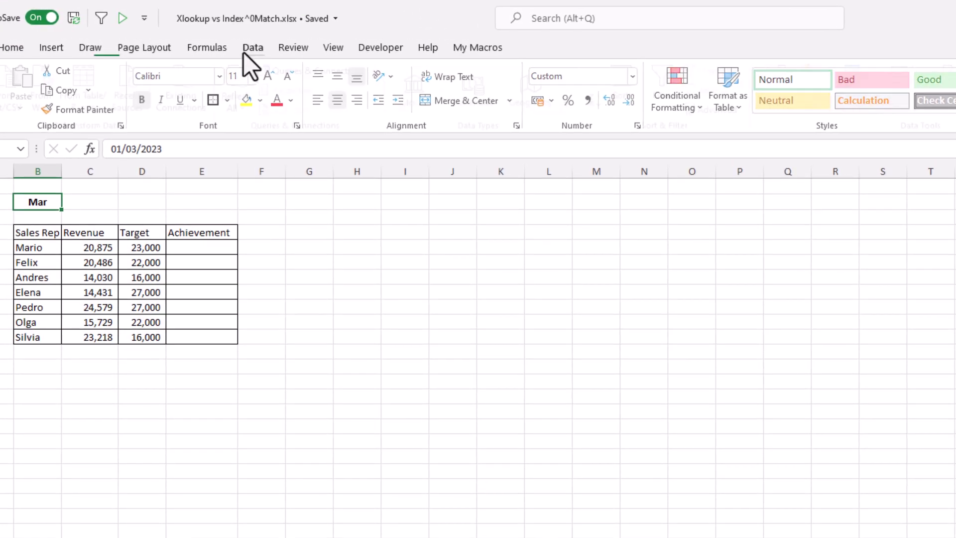
- Give B2 a List data validation with source Calculation!$B$3:$B$14
{"action": "left_click", "coordinate": [201, 44]}
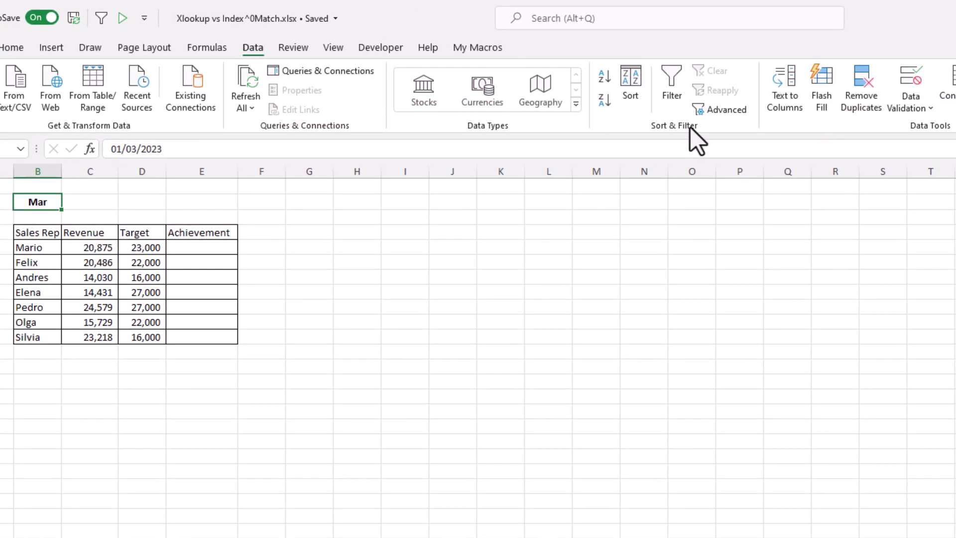
{"action": "left_click", "coordinate": [901, 111]}
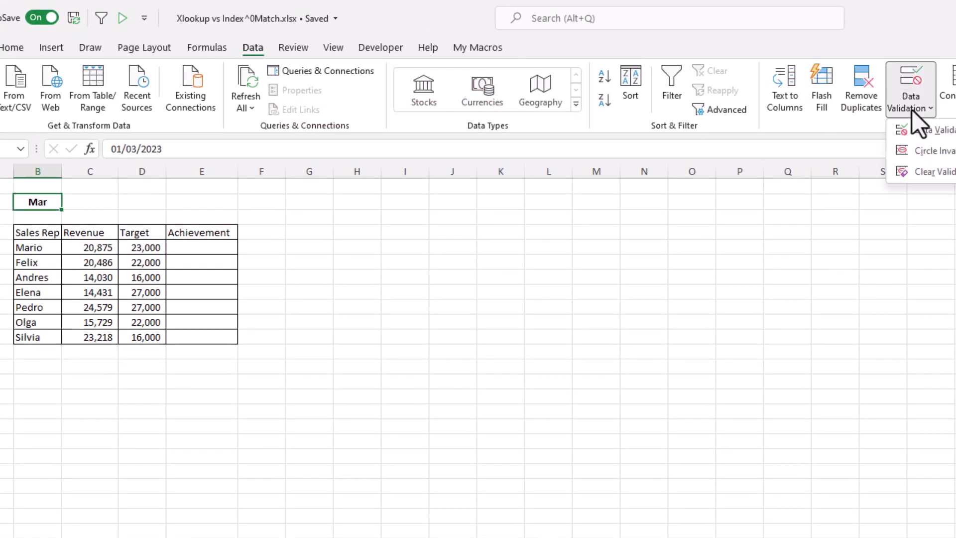
{"action": "left_click", "coordinate": [930, 133]}
{"action": "left_click_drag", "start_coordinate": [431, 168], "coordinate": [349, 153]}
{"action": "left_click", "coordinate": [382, 229]}
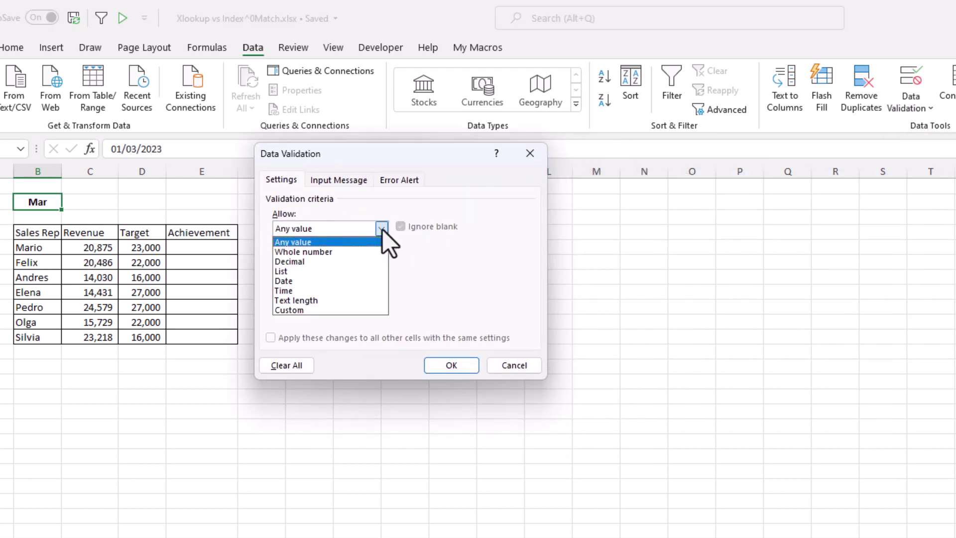
{"action": "left_click", "coordinate": [337, 270]}
{"action": "left_click", "coordinate": [305, 290]}
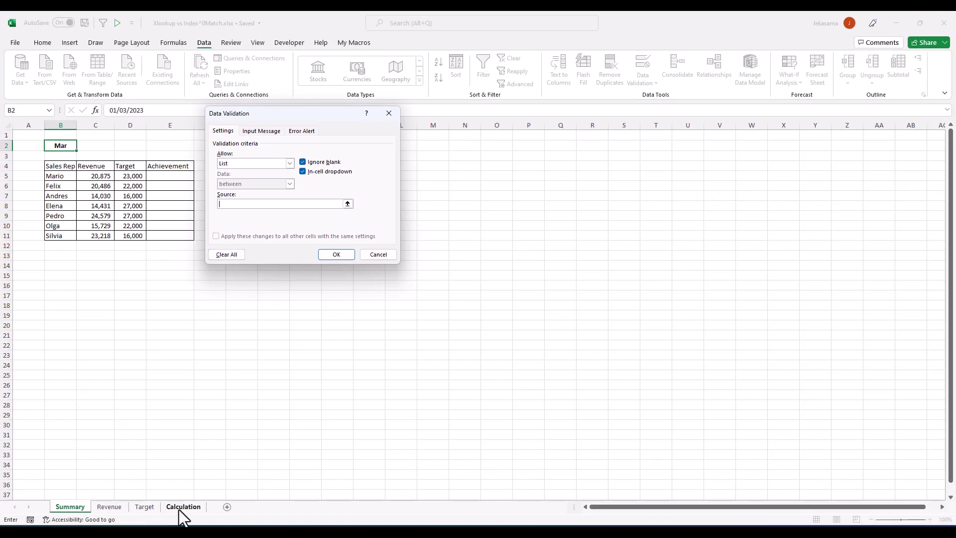
{"action": "left_click", "coordinate": [183, 507]}
{"action": "left_click_drag", "start_coordinate": [71, 156], "coordinate": [59, 263]}
{"action": "left_click", "coordinate": [332, 255]}
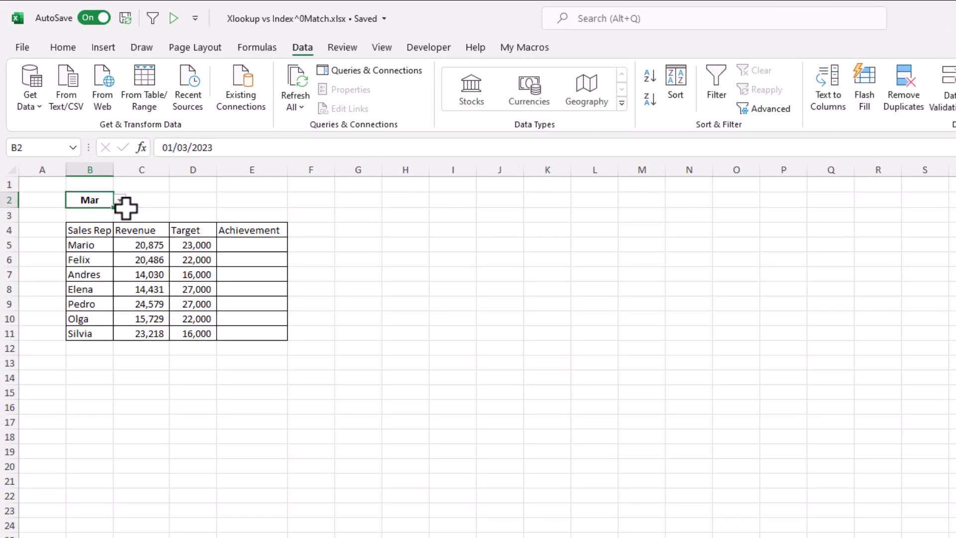
{"action": "left_click", "coordinate": [119, 201]}
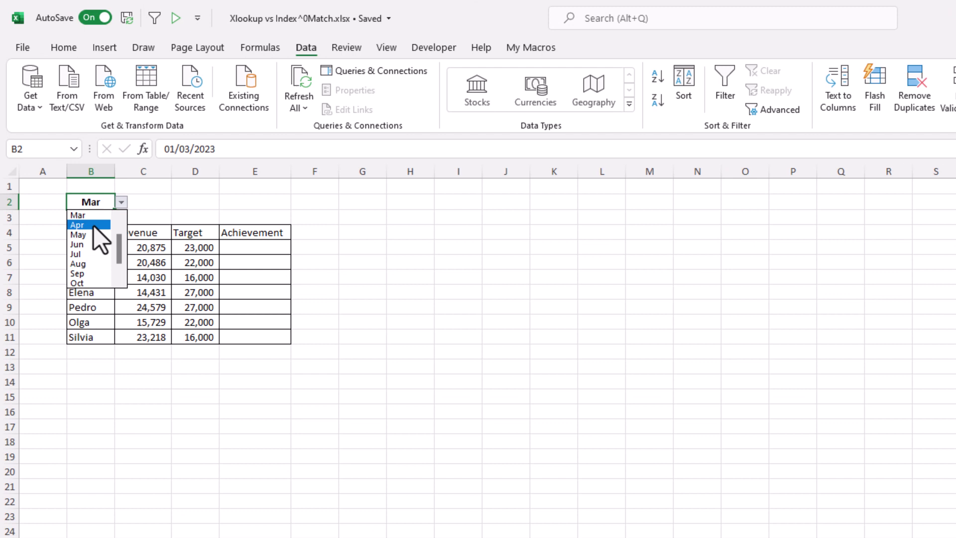
- Pick Apr, Sep, then Oct from B2's dropdown, leaving October revenue and targets shown
{"action": "left_click", "coordinate": [94, 225]}
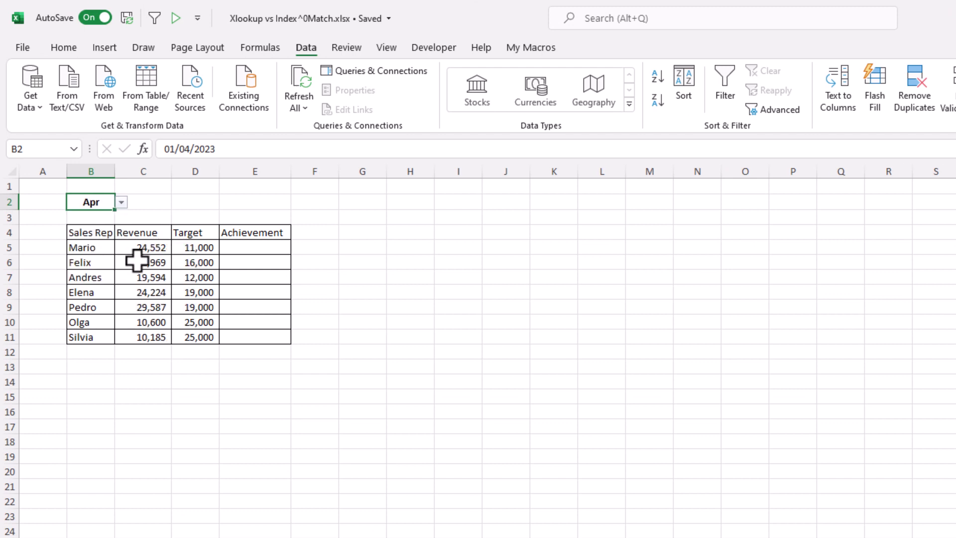
{"action": "left_click", "coordinate": [122, 207]}
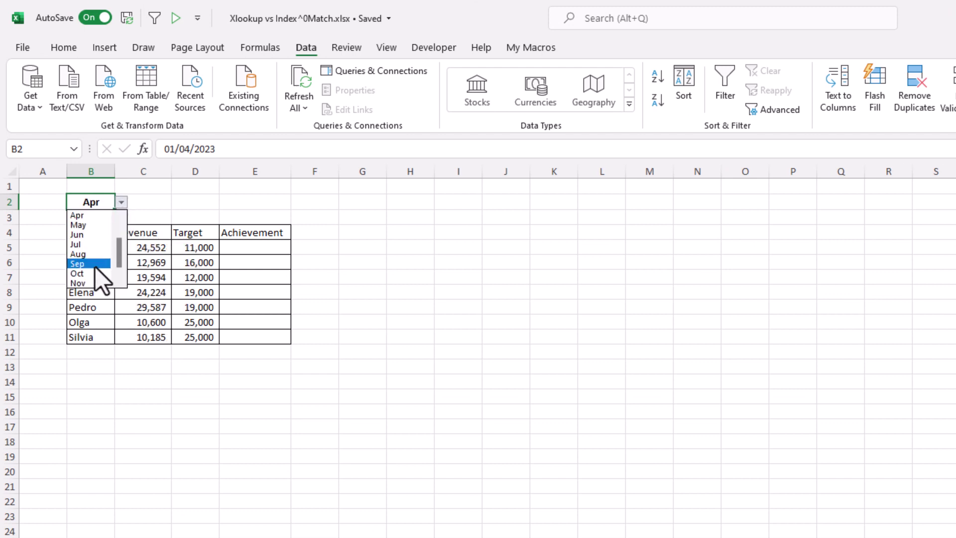
{"action": "left_click", "coordinate": [94, 266]}
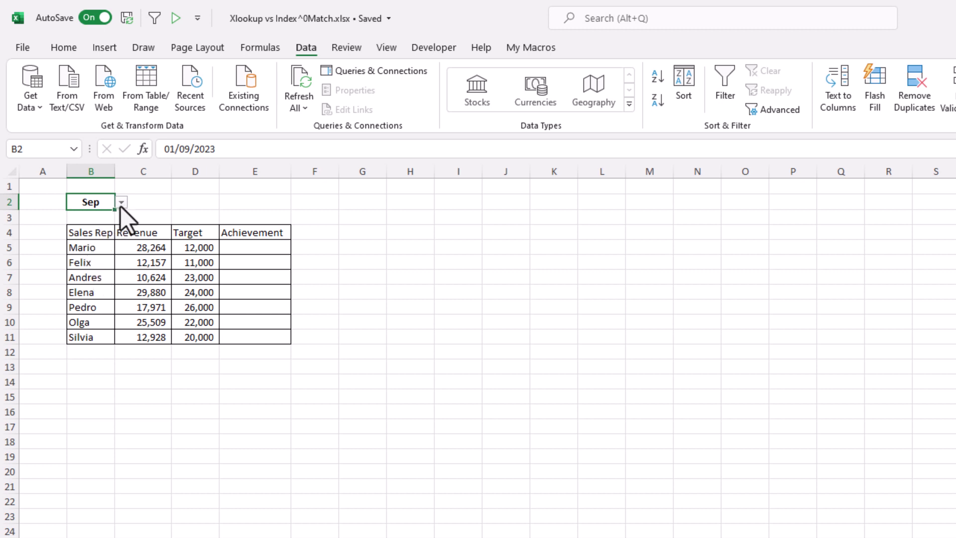
{"action": "left_click", "coordinate": [121, 207]}
{"action": "left_click", "coordinate": [96, 262]}
{"action": "left_click", "coordinate": [149, 218]}
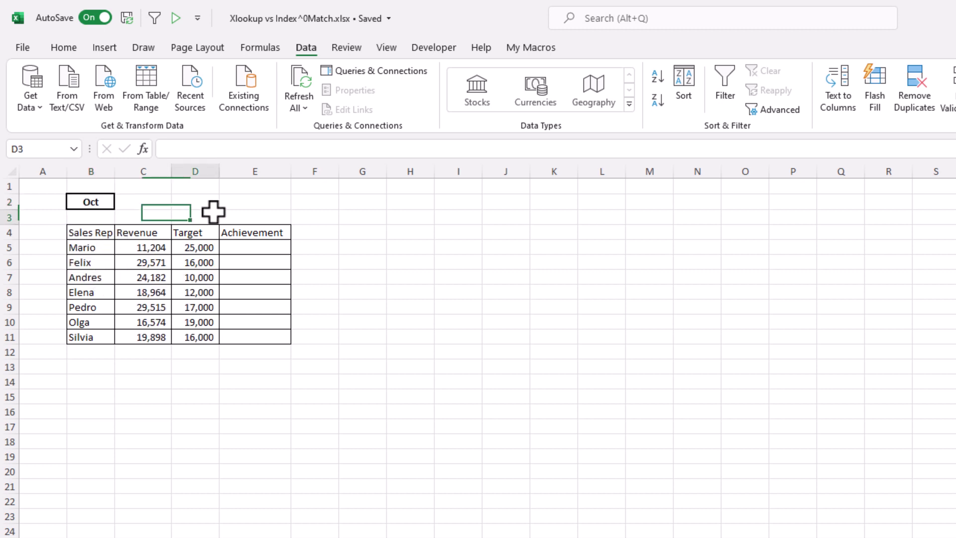
{"action": "left_click", "coordinate": [213, 214]}
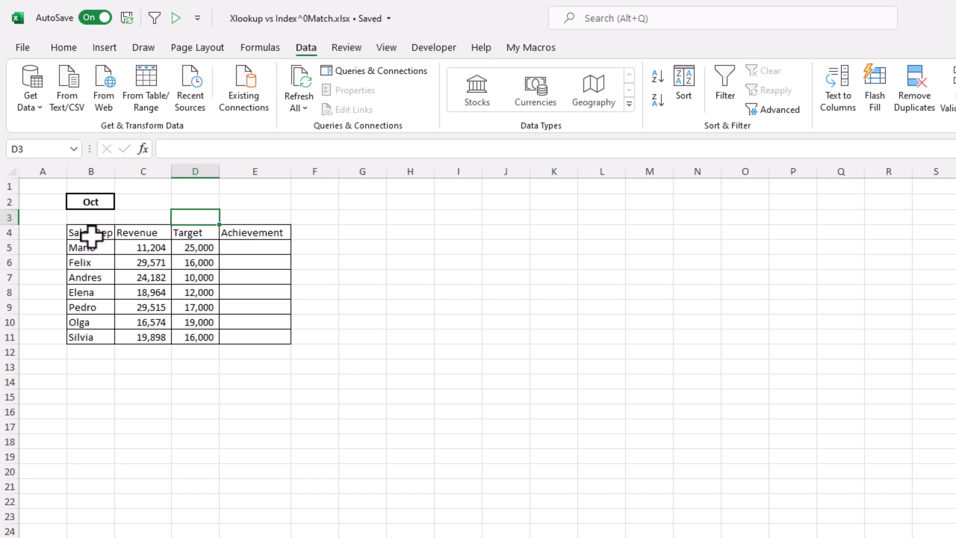
{"action": "left_click_drag", "start_coordinate": [91, 234], "coordinate": [96, 330]}
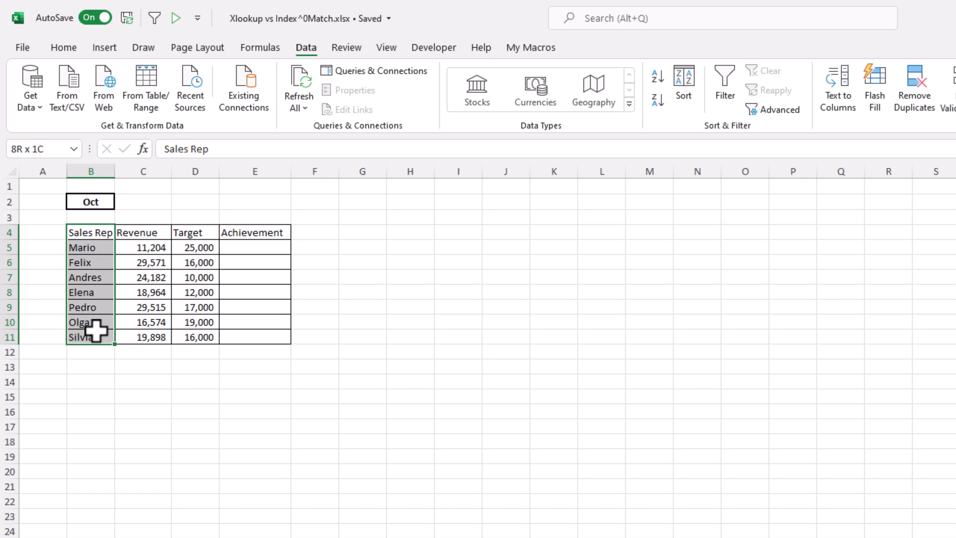
- Copy the Oct heading and sales rep names from B2:B11 to B16
{"action": "left_click_drag", "start_coordinate": [92, 202], "coordinate": [90, 341]}
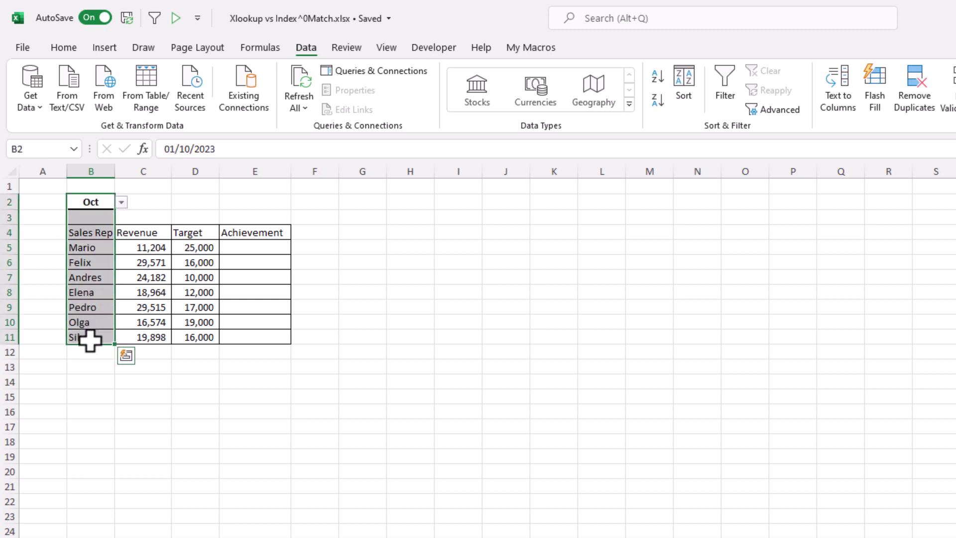
{"action": "key", "text": "ctrl+c"}
{"action": "left_click", "coordinate": [93, 408]}
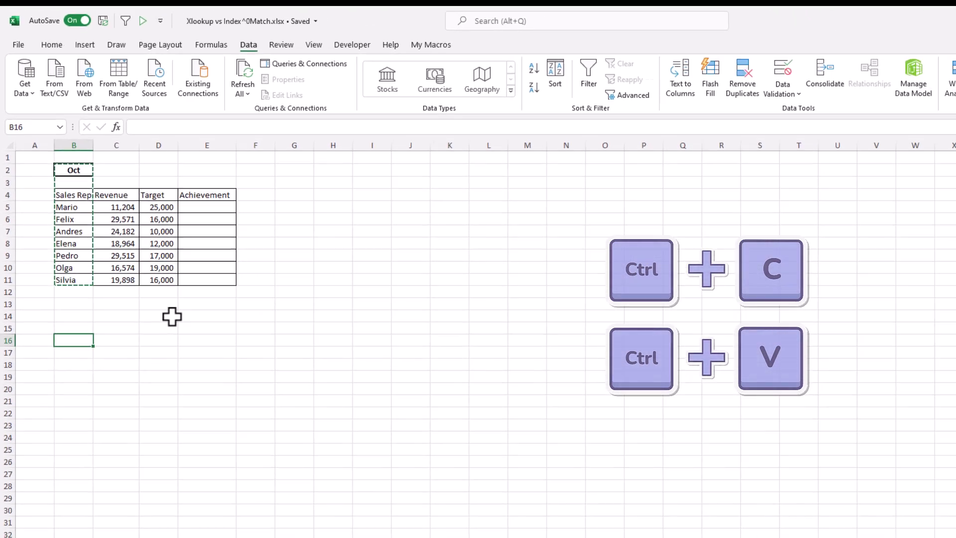
{"action": "key", "text": "alt+h"}
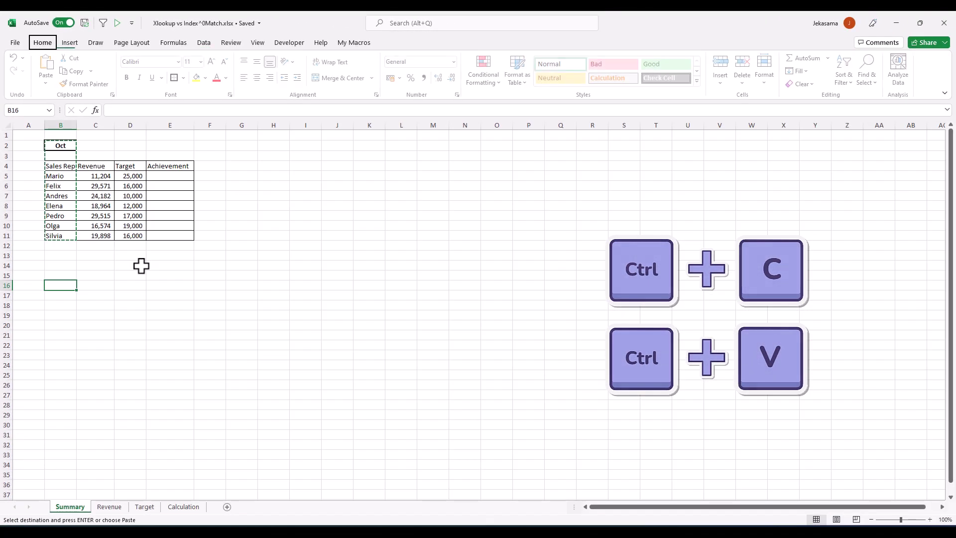
{"action": "key", "text": "ctrl+v"}
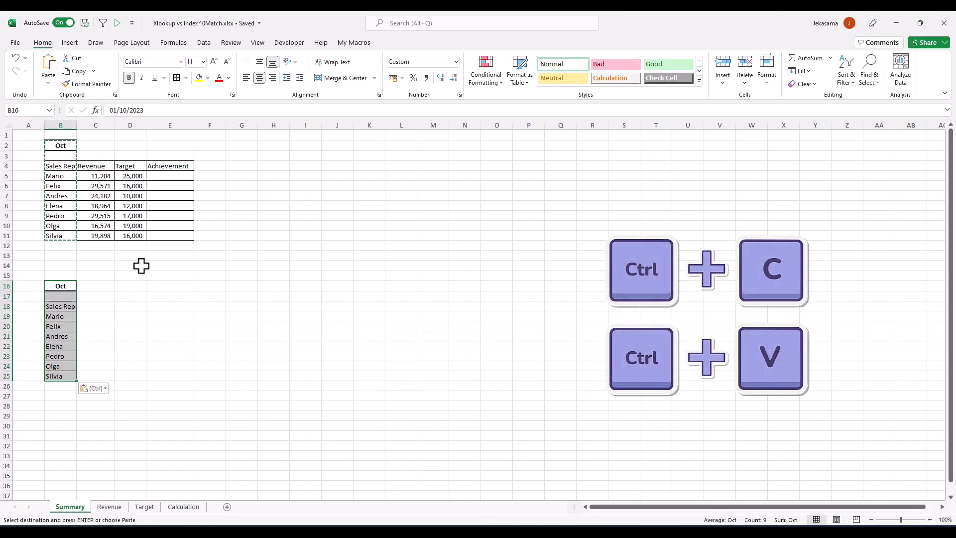
- Copy the Revenue, Target and Achievement headers into C18:E18
{"action": "left_click_drag", "start_coordinate": [84, 166], "coordinate": [158, 166]}
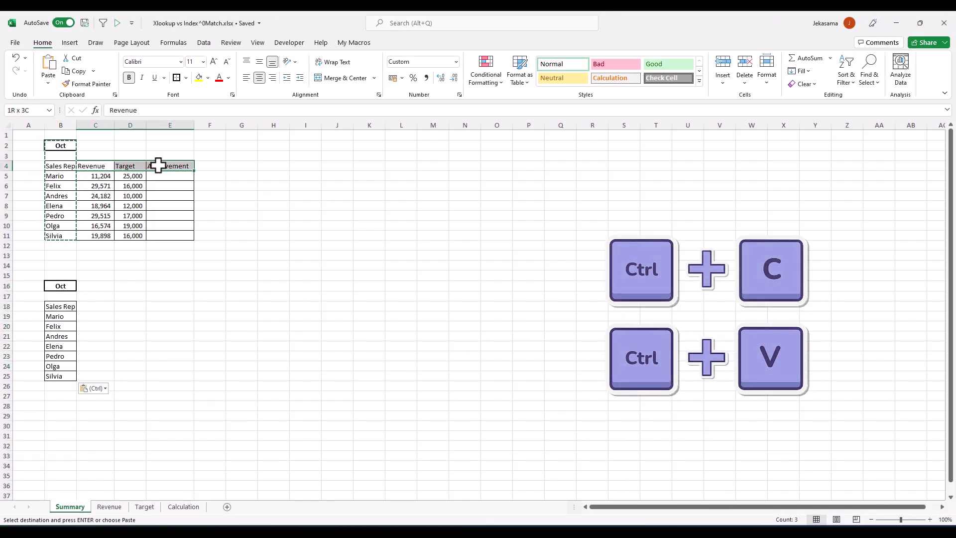
{"action": "key", "text": "ctrl+c"}
{"action": "left_click", "coordinate": [95, 308]}
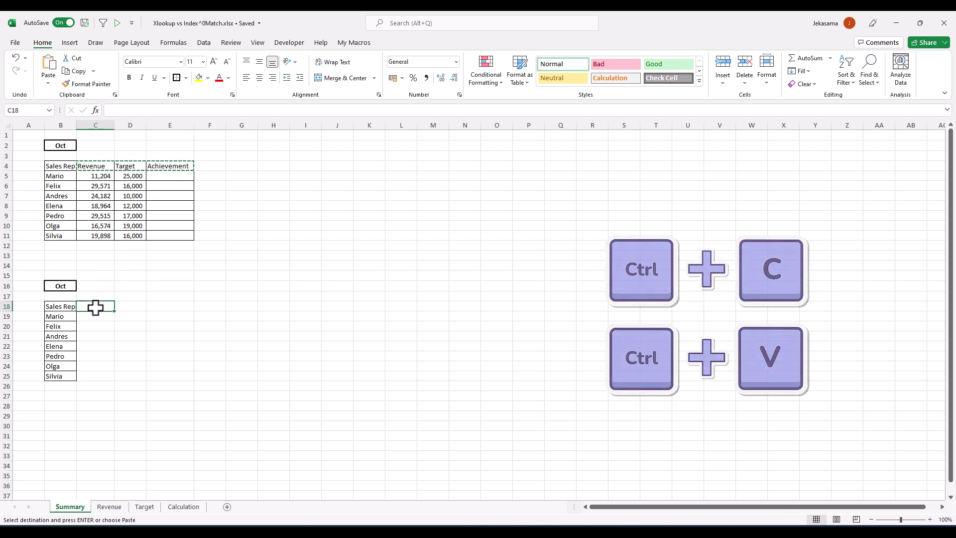
{"action": "key", "text": "ctrl+v"}
- Apply All Borders to the new table range B18:E25
{"action": "left_click", "coordinate": [67, 305]}
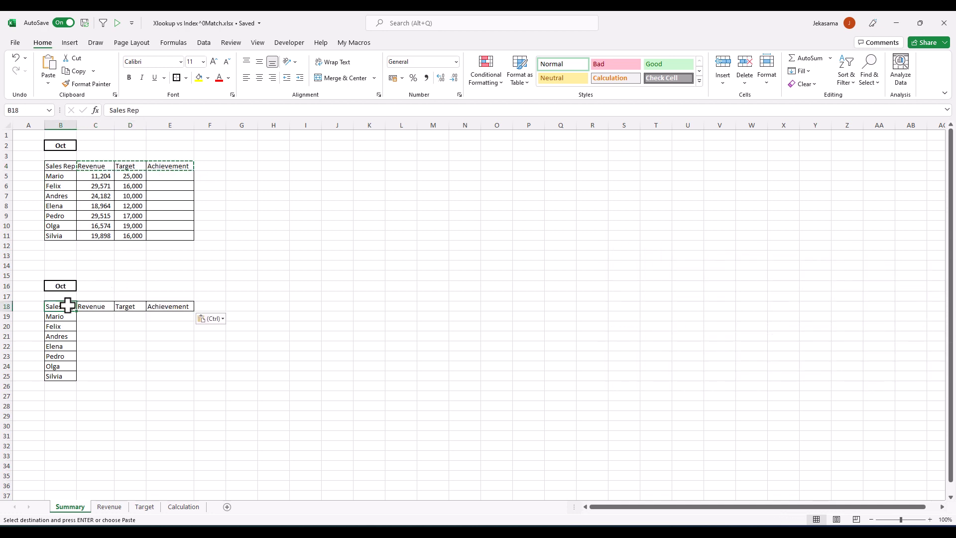
{"action": "left_click_drag", "start_coordinate": [67, 305], "coordinate": [172, 376]}
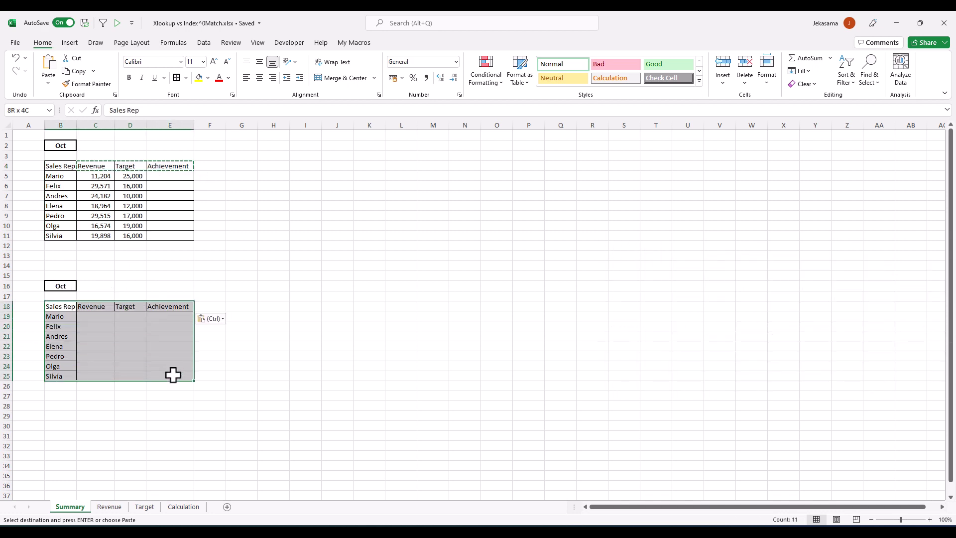
{"action": "left_click", "coordinate": [185, 77]}
{"action": "left_click", "coordinate": [194, 180]}
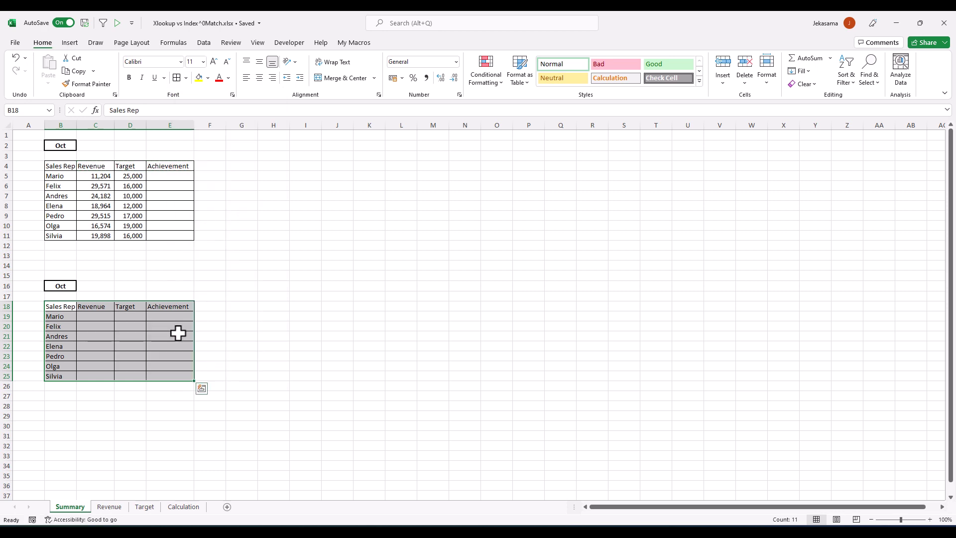
{"action": "left_click", "coordinate": [178, 333]}
{"action": "left_click", "coordinate": [99, 318]}
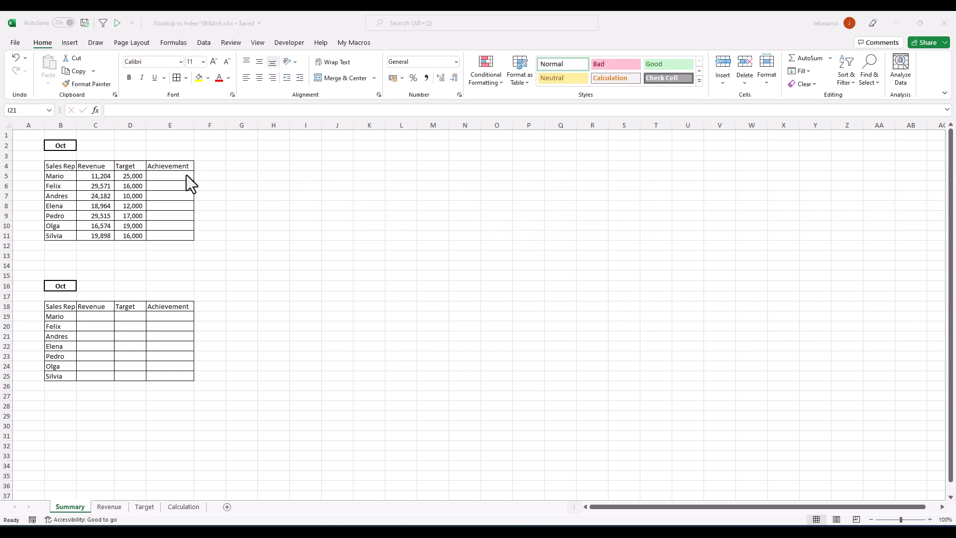
- Enter =C5/D5 in E5, format it as a percentage, and fill it down the upper table
{"action": "left_click", "coordinate": [187, 177]}
{"action": "type", "text": "="}
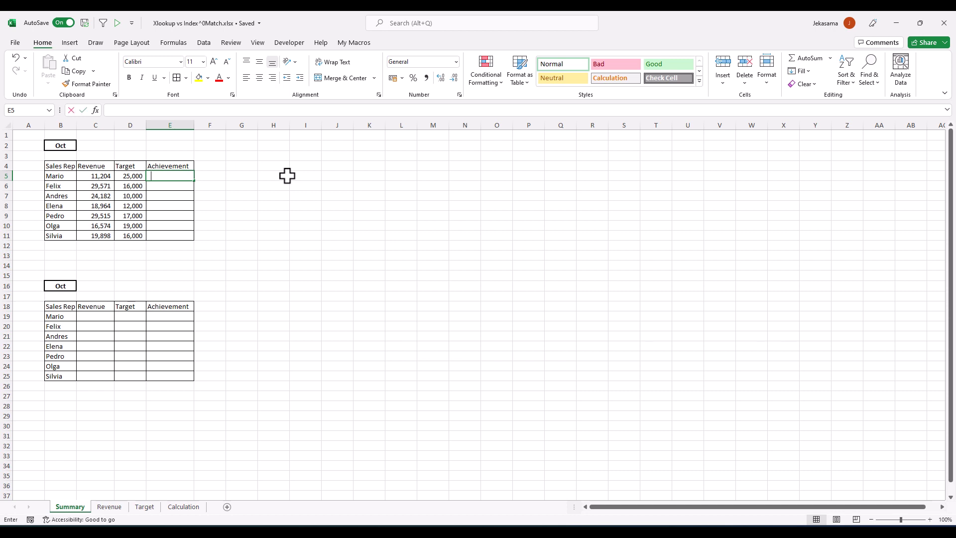
{"action": "left_click", "coordinate": [89, 175]}
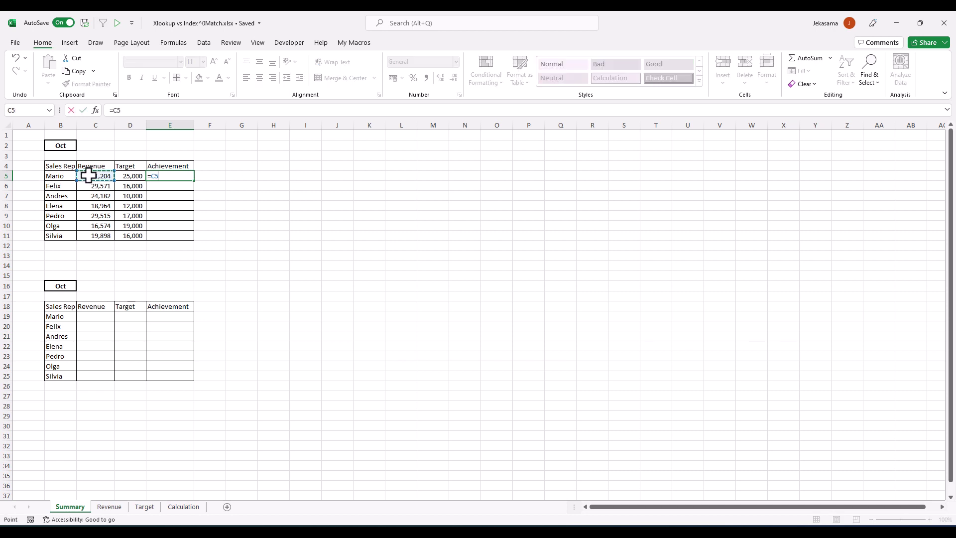
{"action": "left_click", "coordinate": [123, 177]}
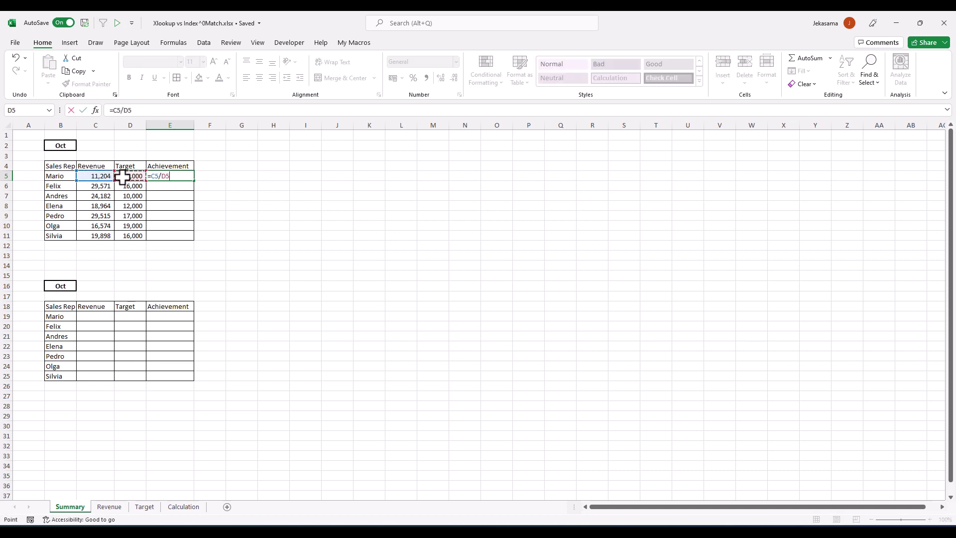
{"action": "key", "text": "Return"}
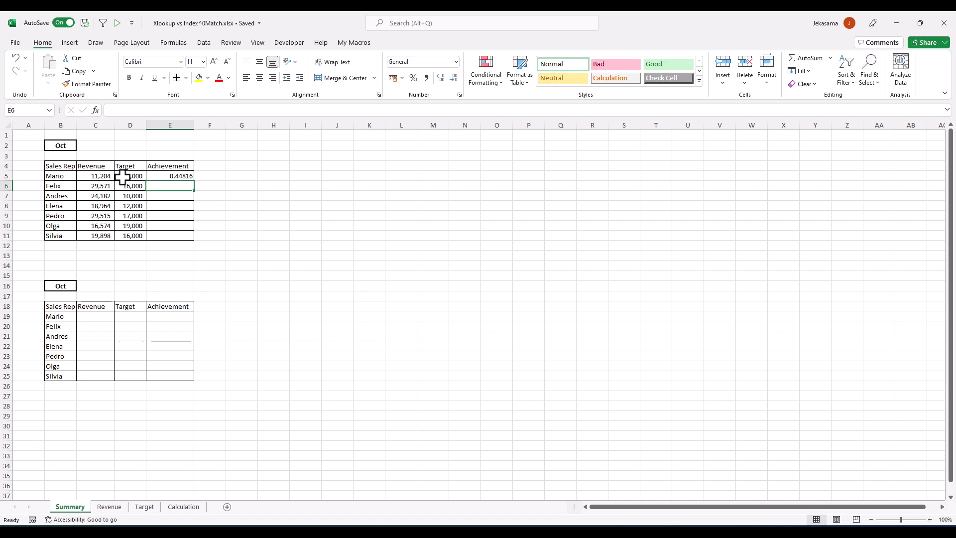
{"action": "left_click", "coordinate": [153, 175]}
{"action": "left_click", "coordinate": [413, 78]}
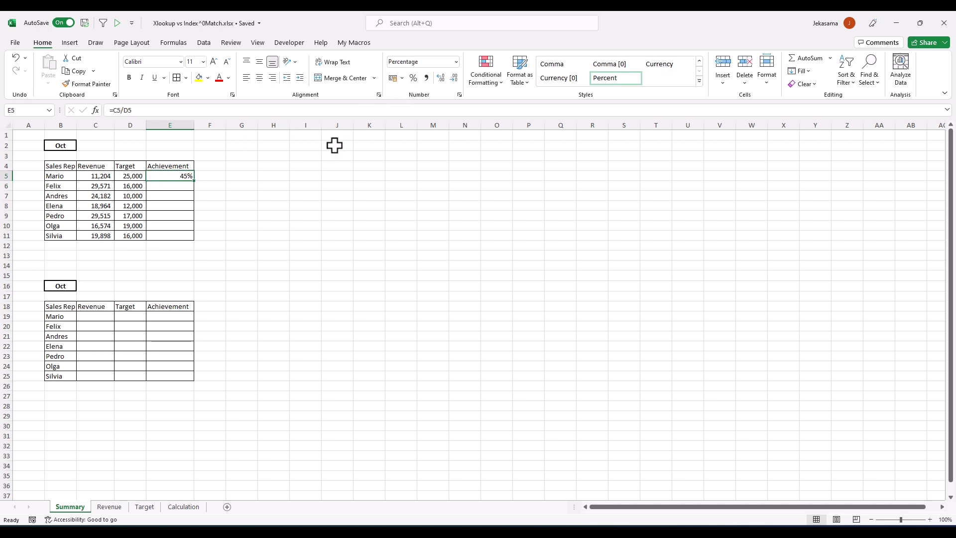
{"action": "double_click", "coordinate": [196, 183]}
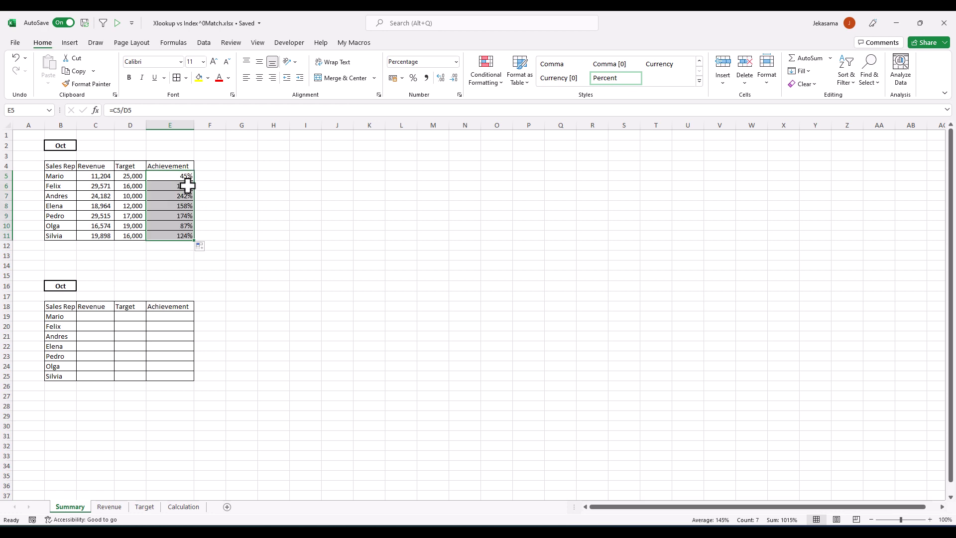
- Copy the Achievement formula from E5 into E19 and fill it down to E25
{"action": "left_click", "coordinate": [182, 178]}
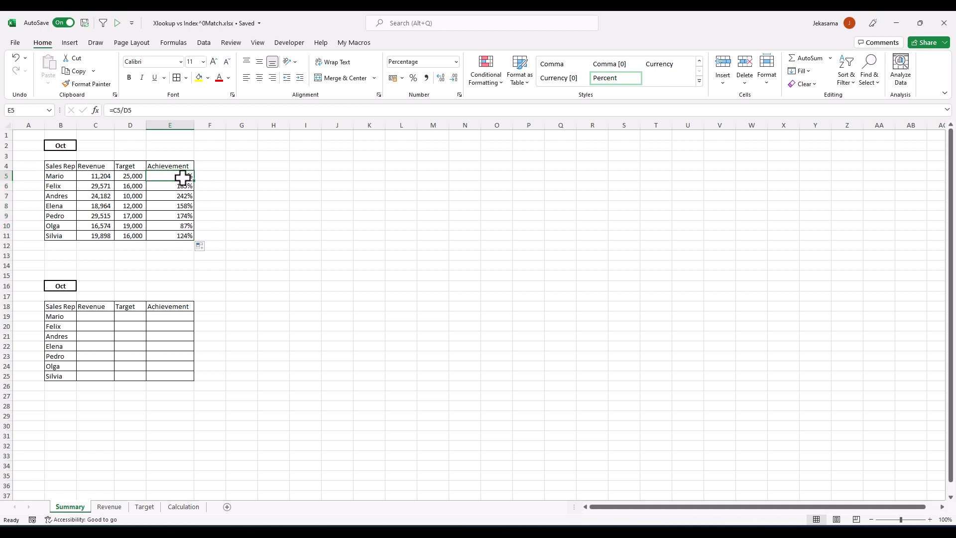
{"action": "key", "text": "ctrl+c"}
{"action": "left_click", "coordinate": [170, 318]}
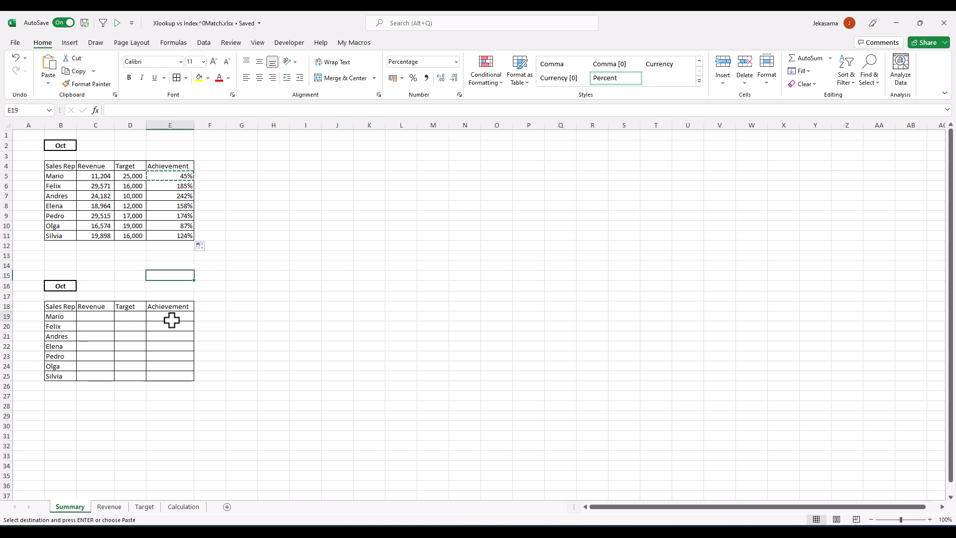
{"action": "key", "text": "ctrl+v"}
{"action": "double_click", "coordinate": [194, 321]}
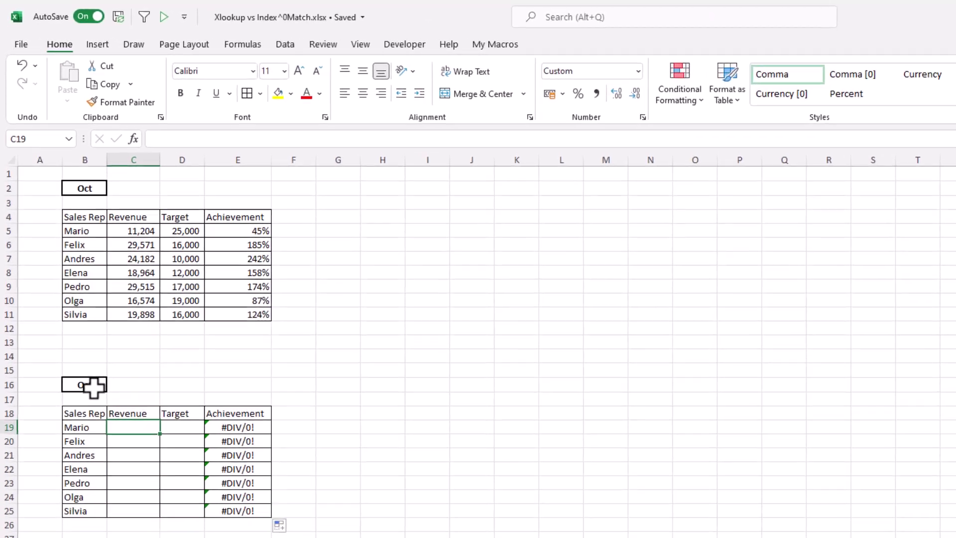
- Give B16 a List data validation sourced from Calculation!$B$3:$B$14
{"action": "left_click", "coordinate": [67, 287]}
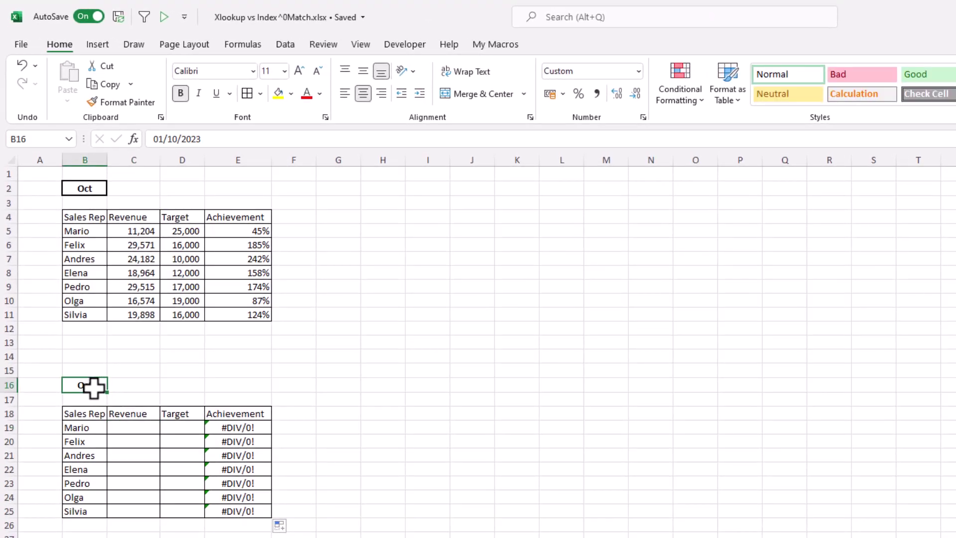
{"action": "left_click", "coordinate": [286, 44]}
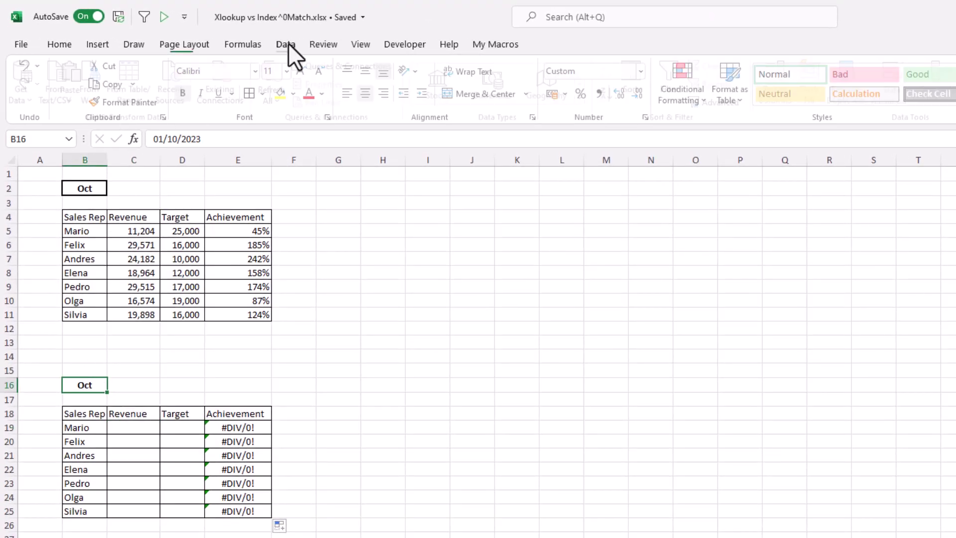
{"action": "left_click", "coordinate": [886, 102]}
{"action": "left_click", "coordinate": [899, 122]}
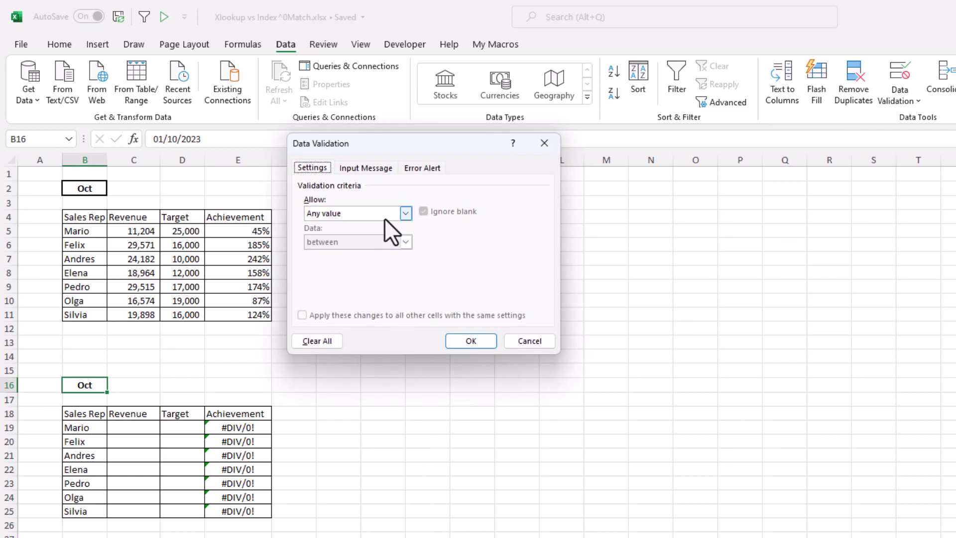
{"action": "left_click", "coordinate": [387, 215]}
{"action": "left_click", "coordinate": [369, 252]}
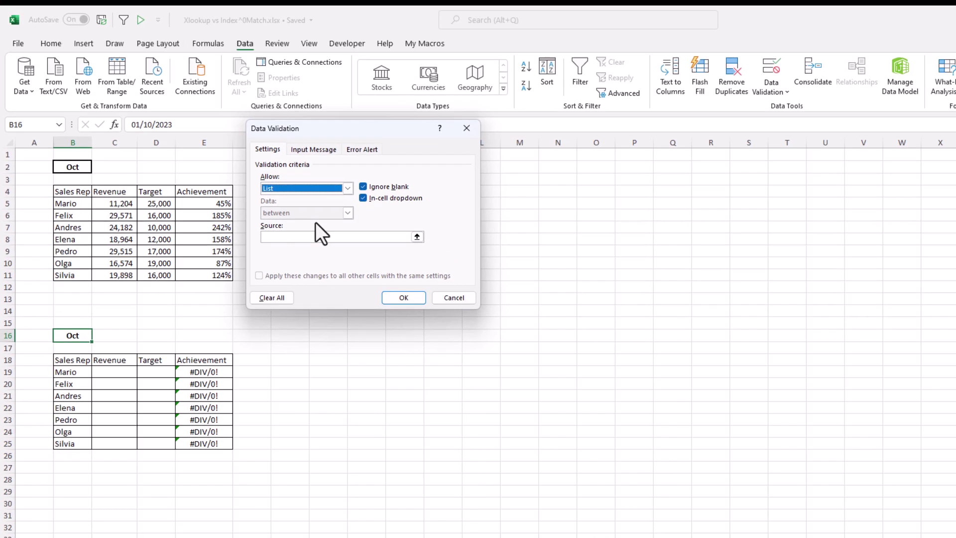
{"action": "left_click", "coordinate": [315, 237]}
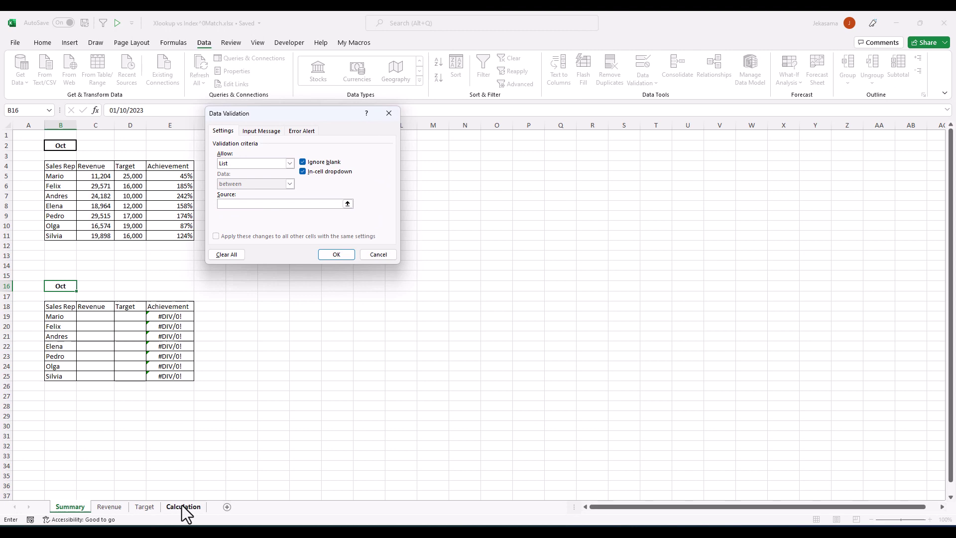
{"action": "left_click", "coordinate": [183, 507]}
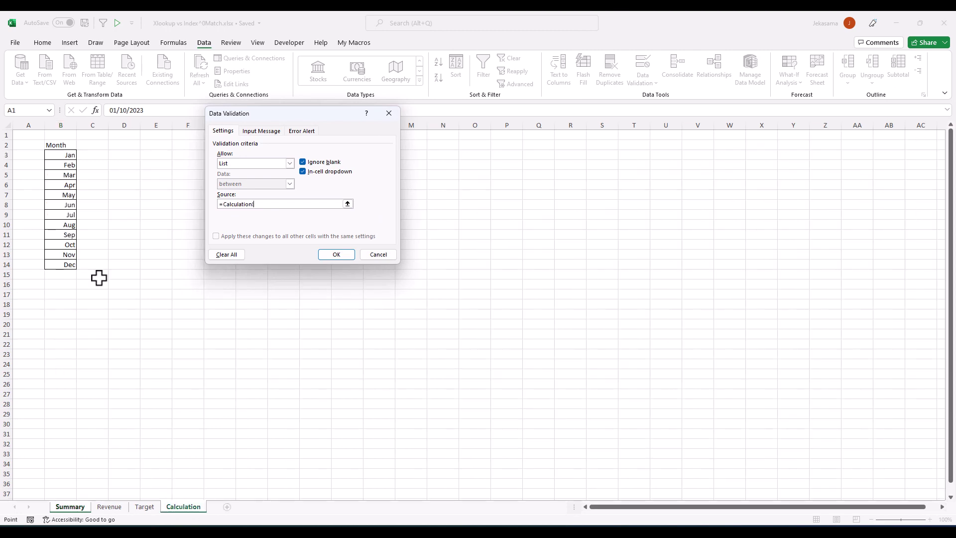
{"action": "left_click_drag", "start_coordinate": [70, 155], "coordinate": [70, 264]}
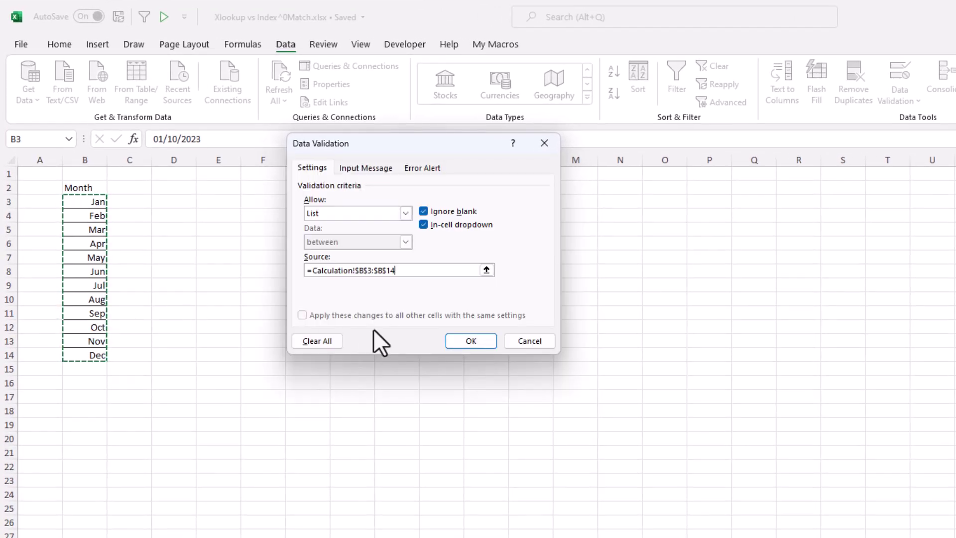
{"action": "left_click", "coordinate": [462, 343]}
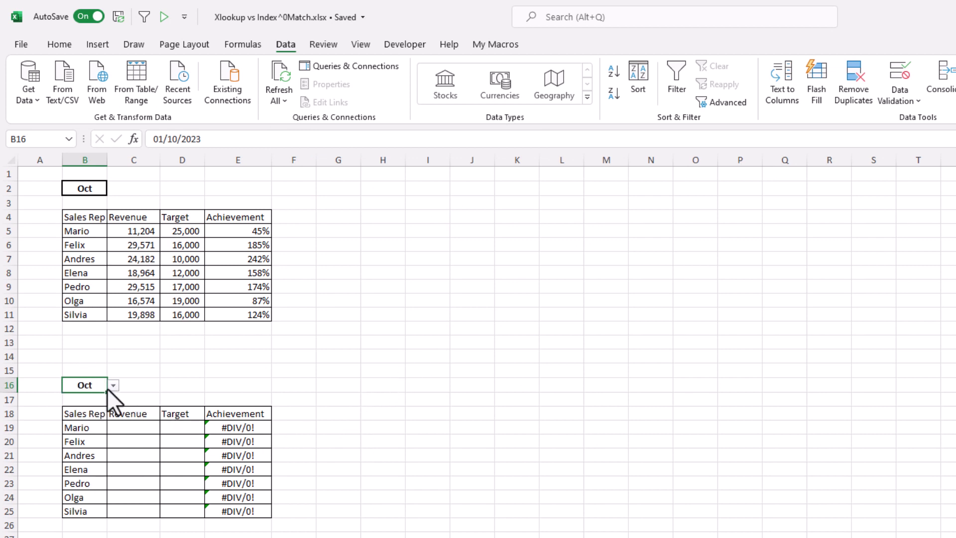
- Enter =XLOOKUP(B16,Revenue!B1:M1,Revenue!B2:M8) in C19 so October revenue spills down to C25
{"action": "left_click", "coordinate": [126, 426]}
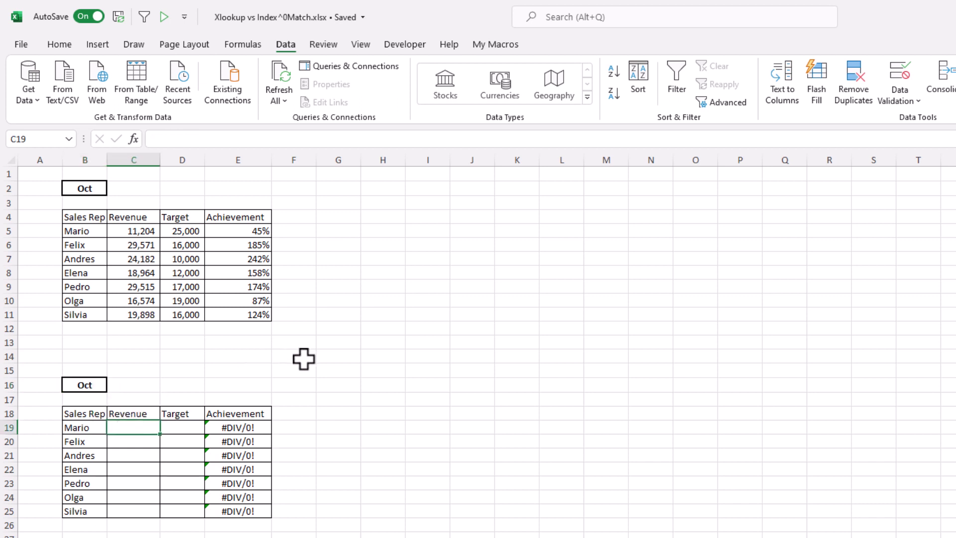
{"action": "left_click", "coordinate": [132, 234]}
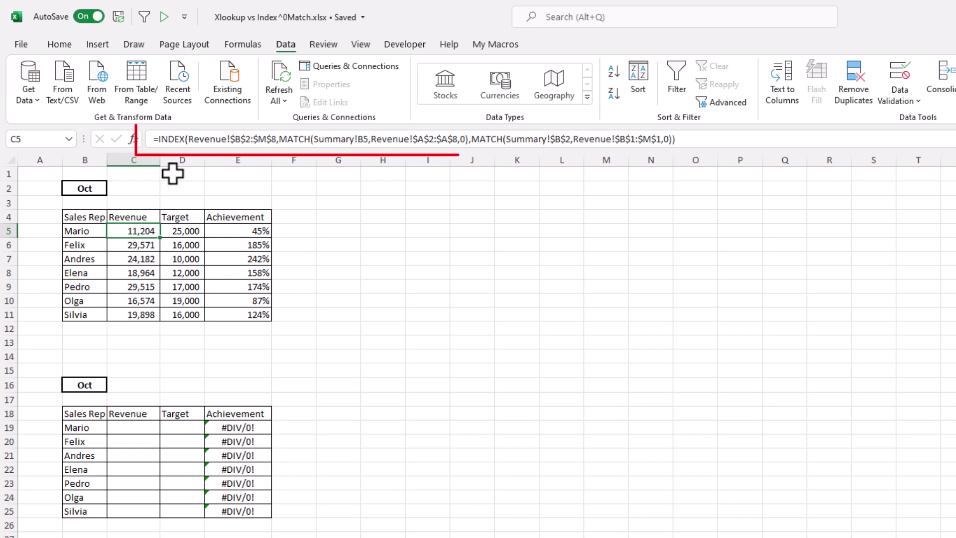
{"action": "left_click", "coordinate": [136, 424]}
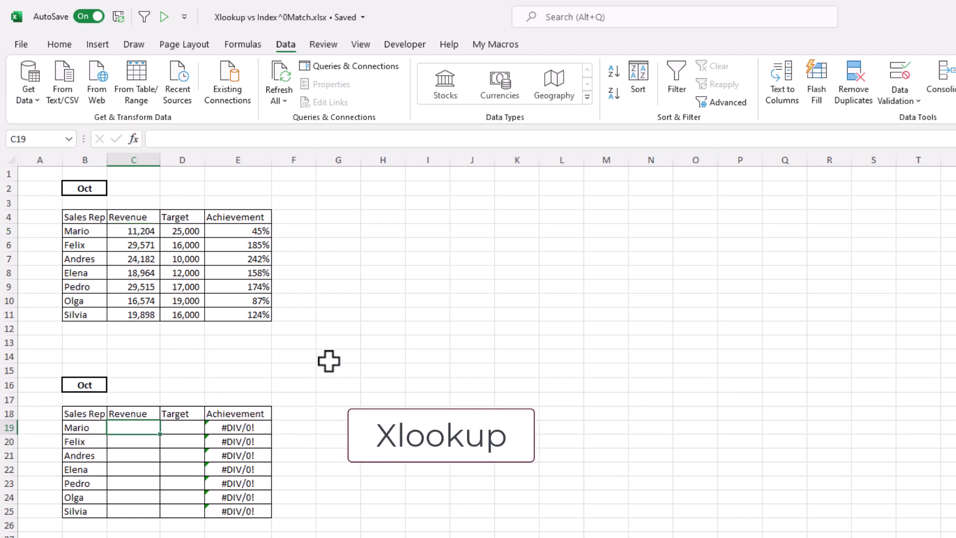
{"action": "type", "text": "=xl"}
{"action": "key", "text": "Tab"}
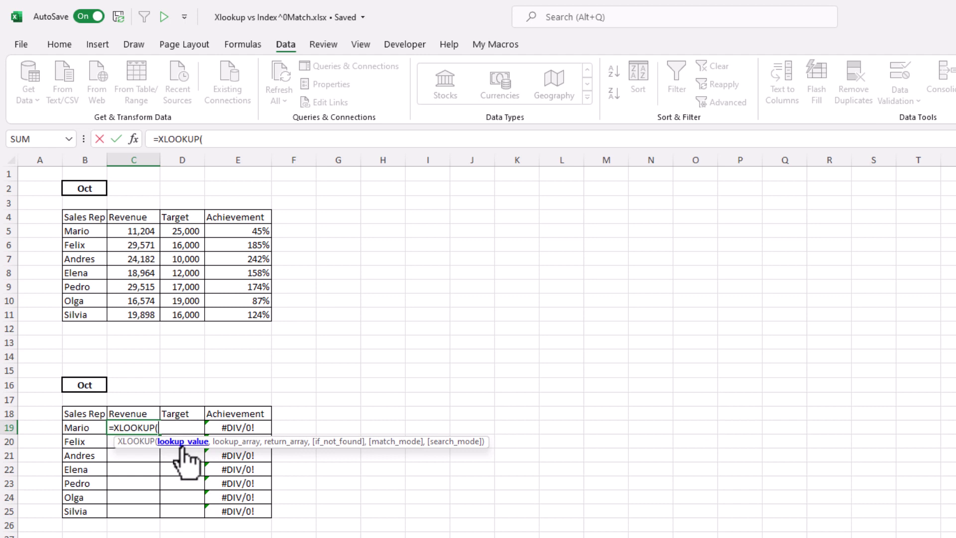
{"action": "left_click", "coordinate": [87, 386]}
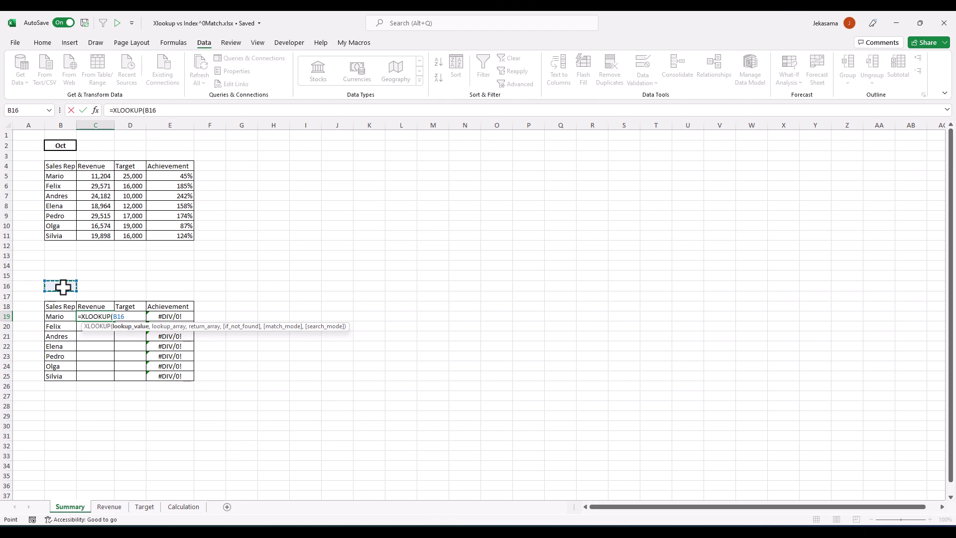
{"action": "type", "text": ","}
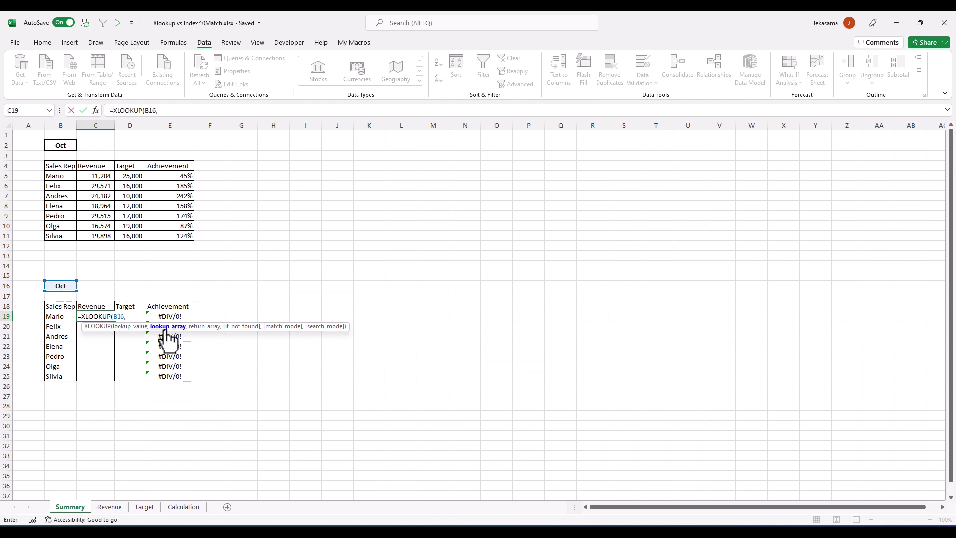
{"action": "left_click", "coordinate": [110, 508]}
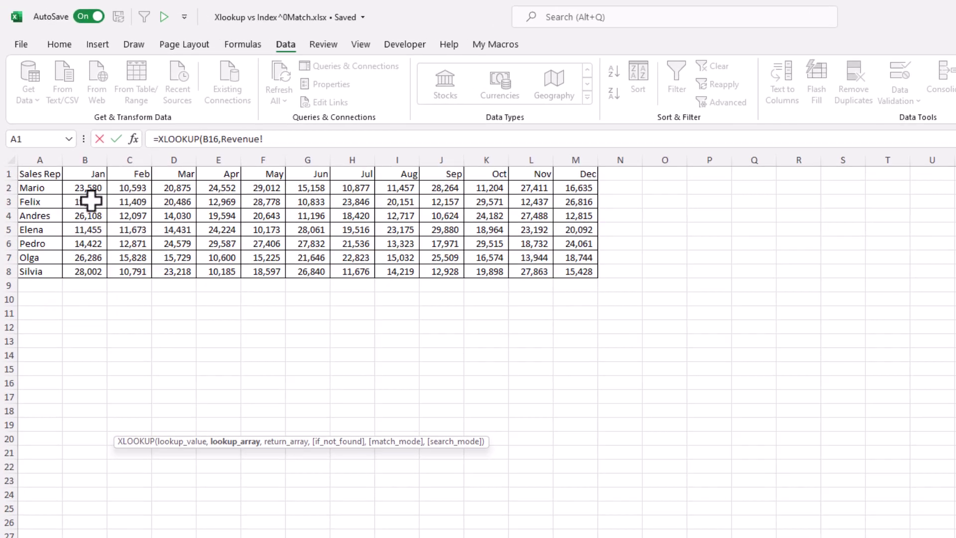
{"action": "left_click_drag", "start_coordinate": [89, 172], "coordinate": [574, 177]}
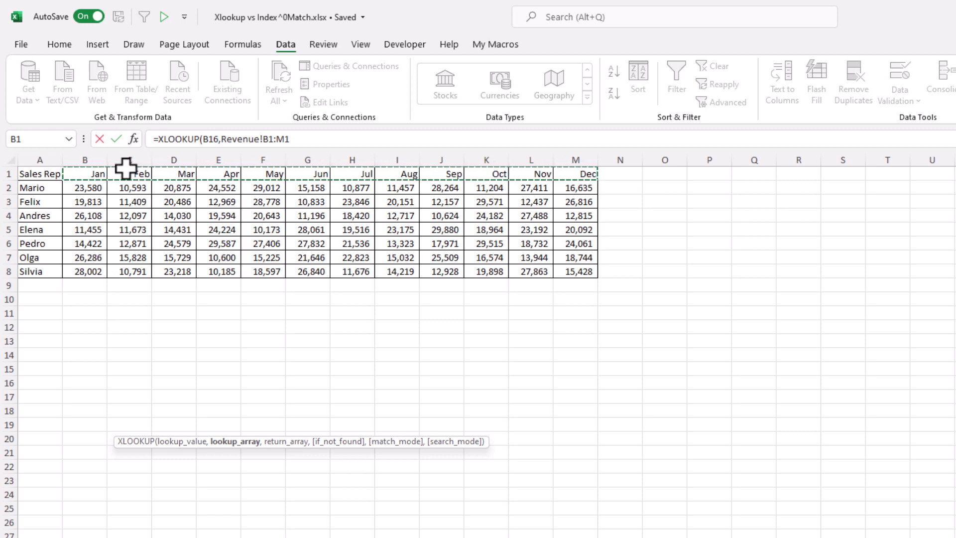
{"action": "type", "text": ","}
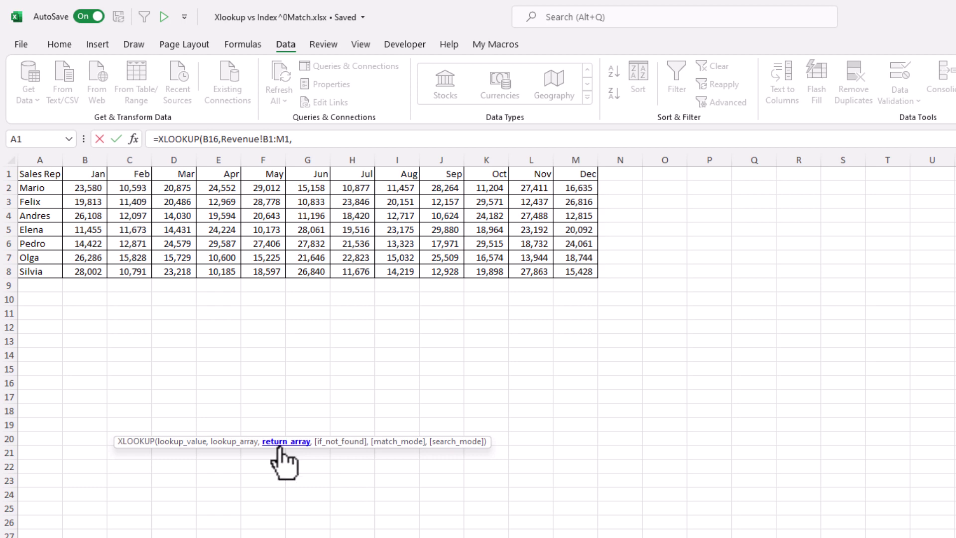
{"action": "left_click_drag", "start_coordinate": [87, 187], "coordinate": [566, 270]}
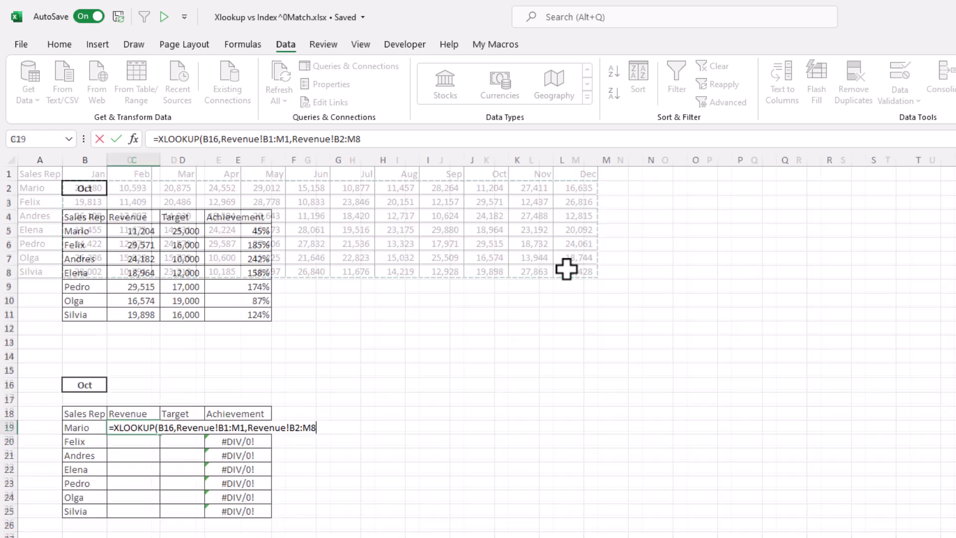
{"action": "key", "text": "Return"}
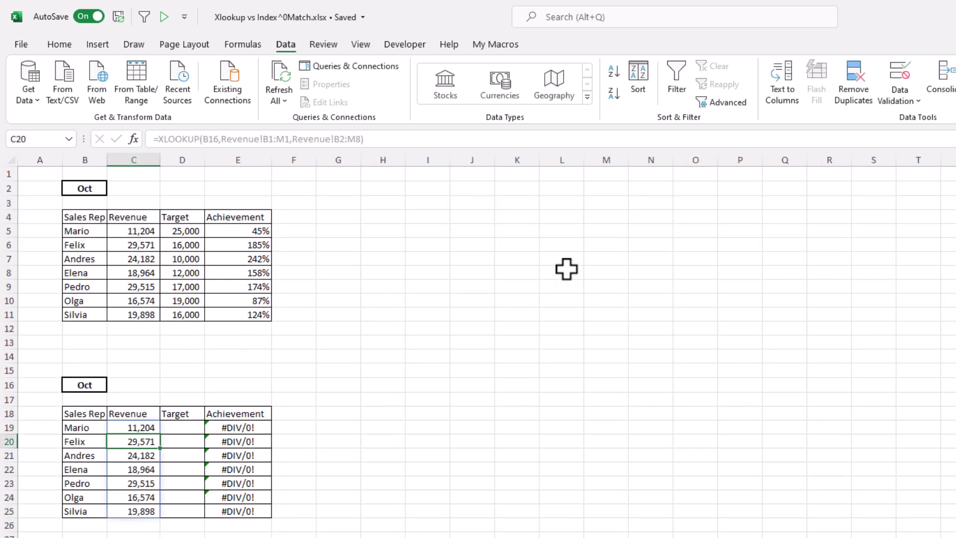
{"action": "left_click", "coordinate": [152, 427]}
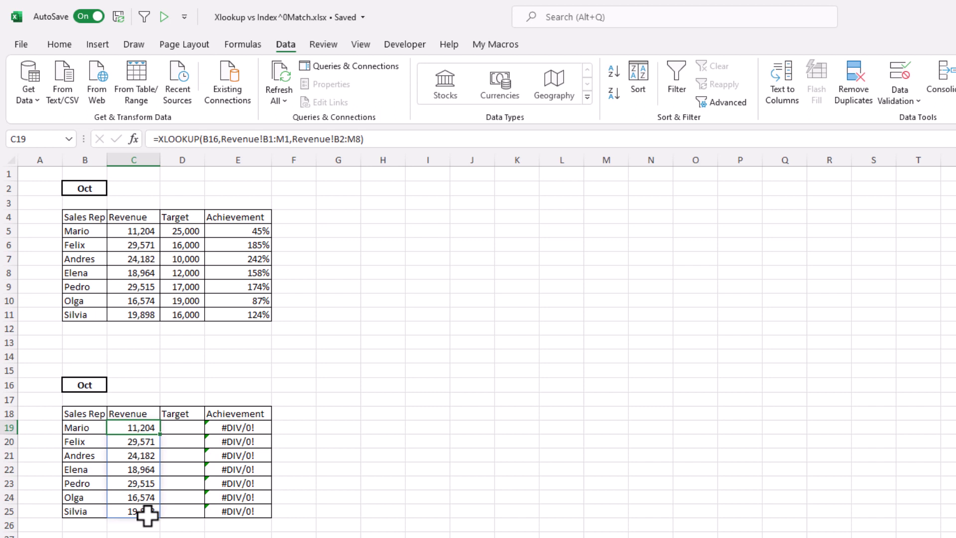
- Enter =XLOOKUP(B16,Target!B1:M1,Target!B2:M8) in D19 to spill the targets
{"action": "left_click", "coordinate": [187, 426]}
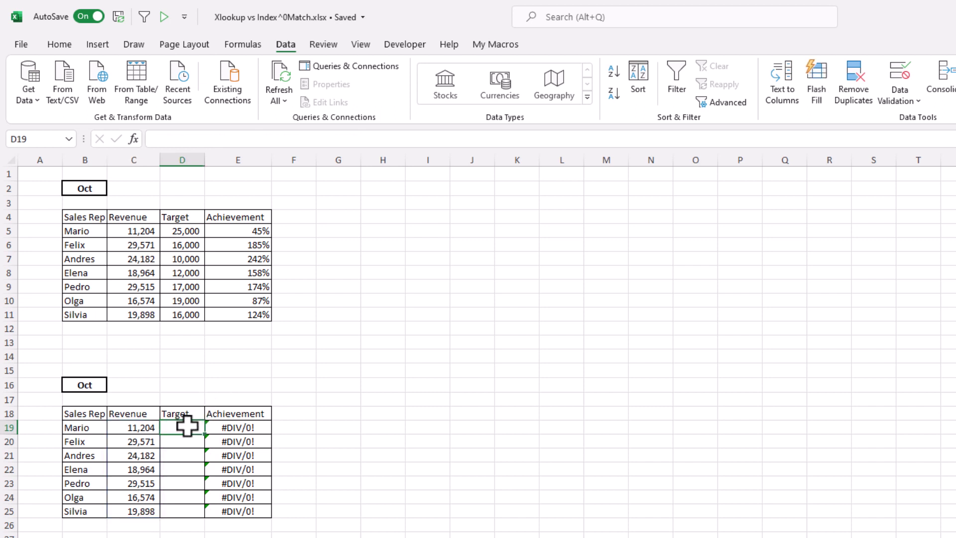
{"action": "type", "text": "=xl"}
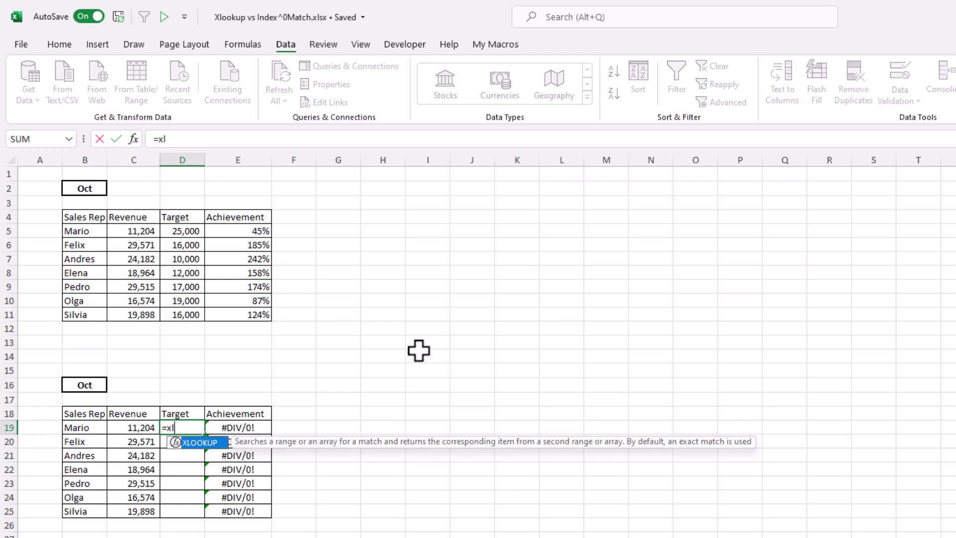
{"action": "key", "text": "Tab"}
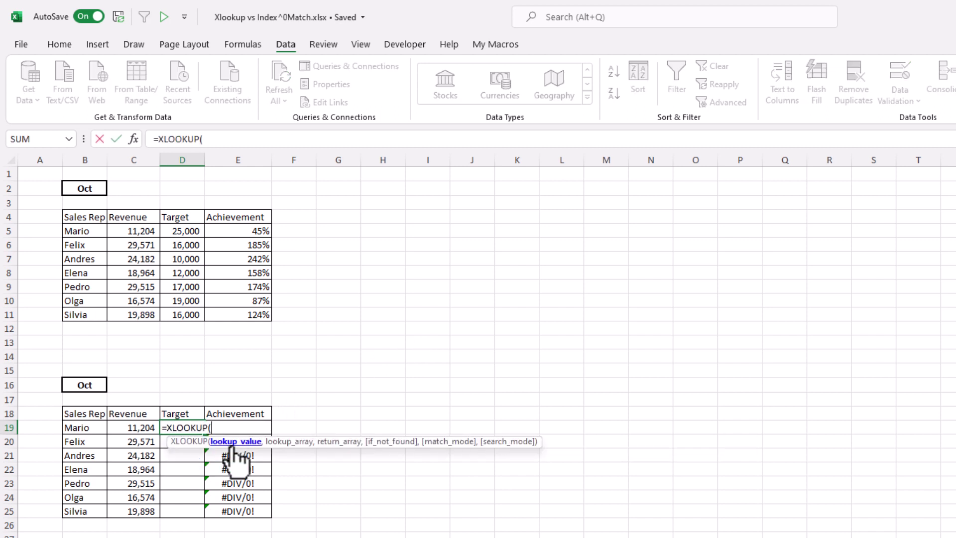
{"action": "left_click", "coordinate": [94, 385]}
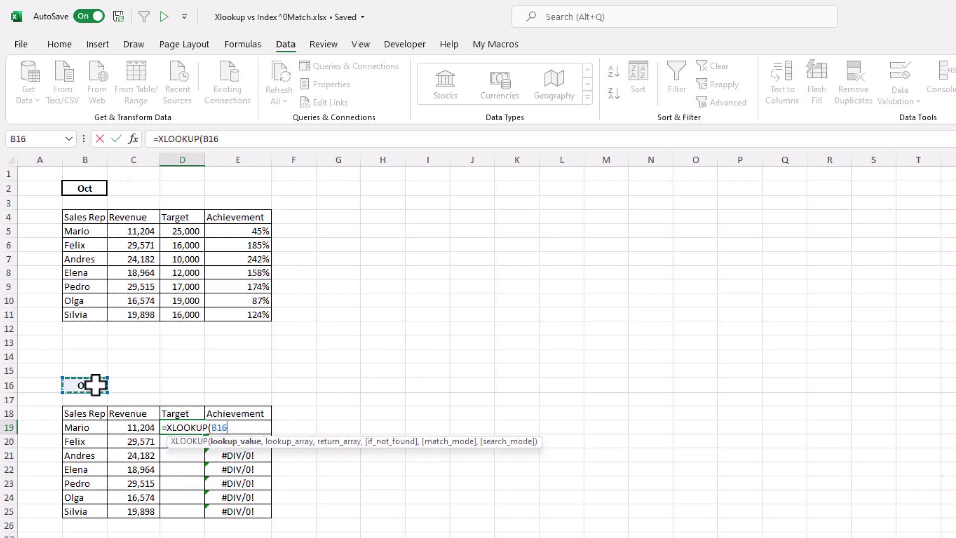
{"action": "type", "text": ","}
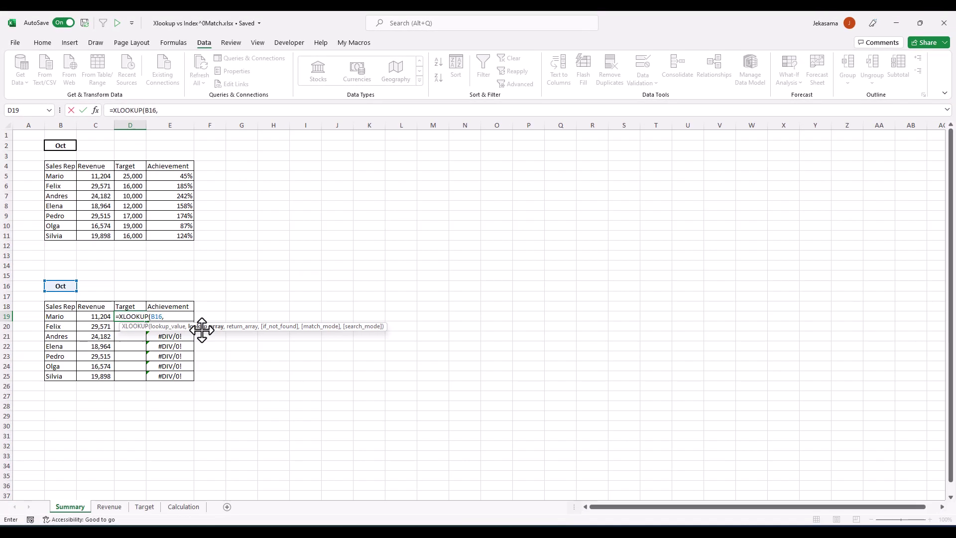
{"action": "left_click", "coordinate": [149, 508]}
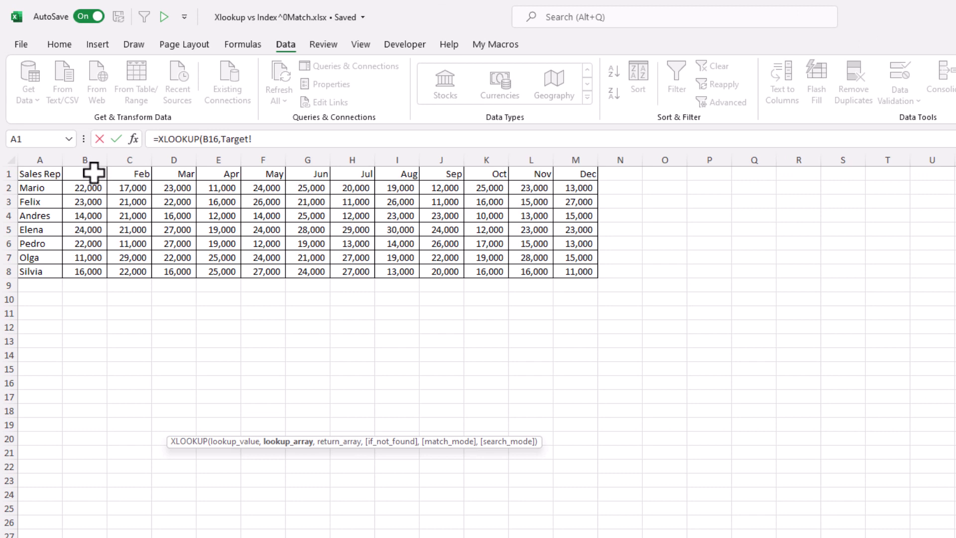
{"action": "left_click_drag", "start_coordinate": [67, 135], "coordinate": [210, 127]}
{"action": "left_click_drag", "start_coordinate": [294, 163], "coordinate": [570, 174]}
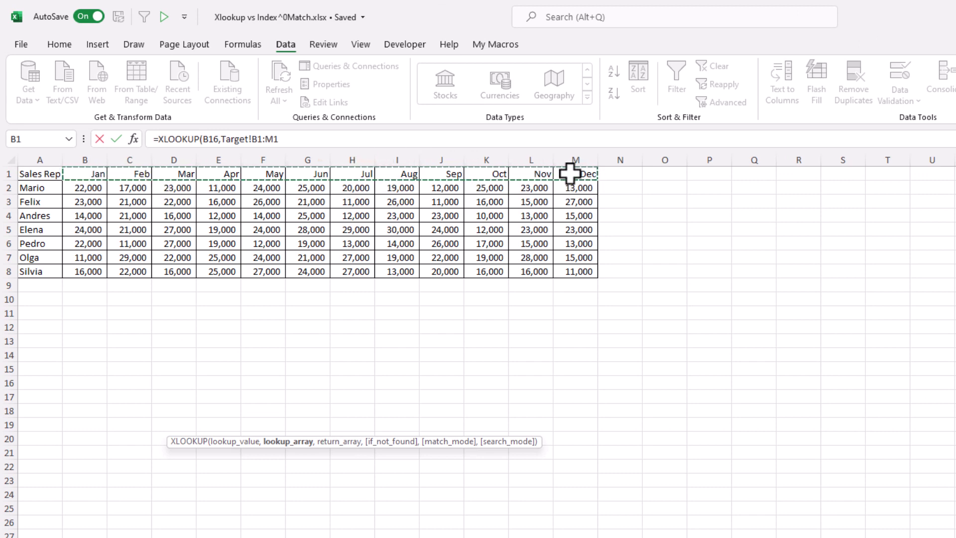
{"action": "type", "text": ","}
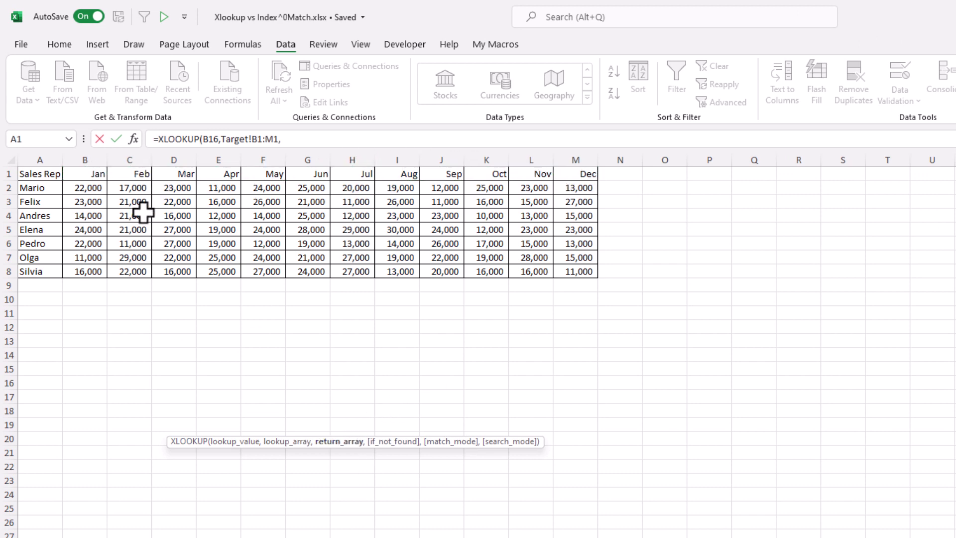
{"action": "left_click_drag", "start_coordinate": [74, 188], "coordinate": [562, 269]}
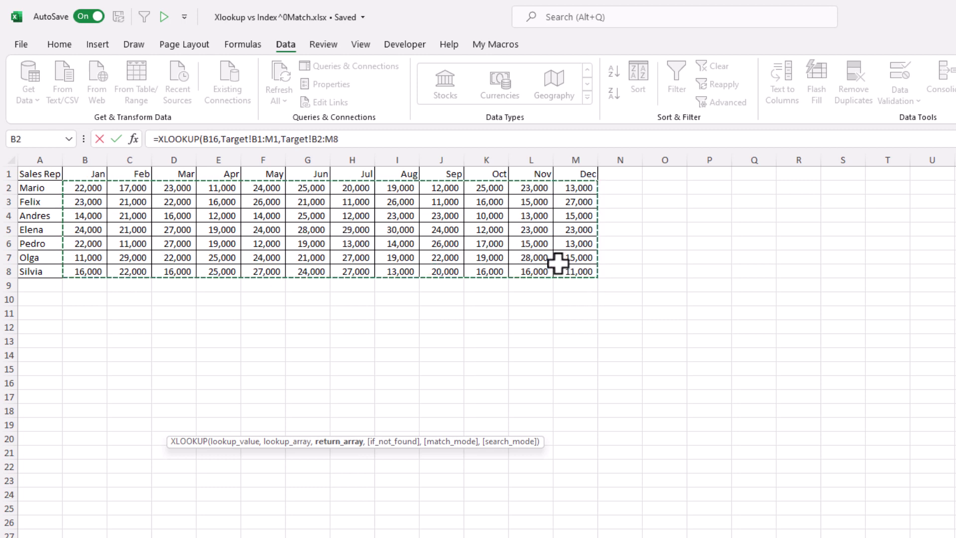
{"action": "key", "text": "Return"}
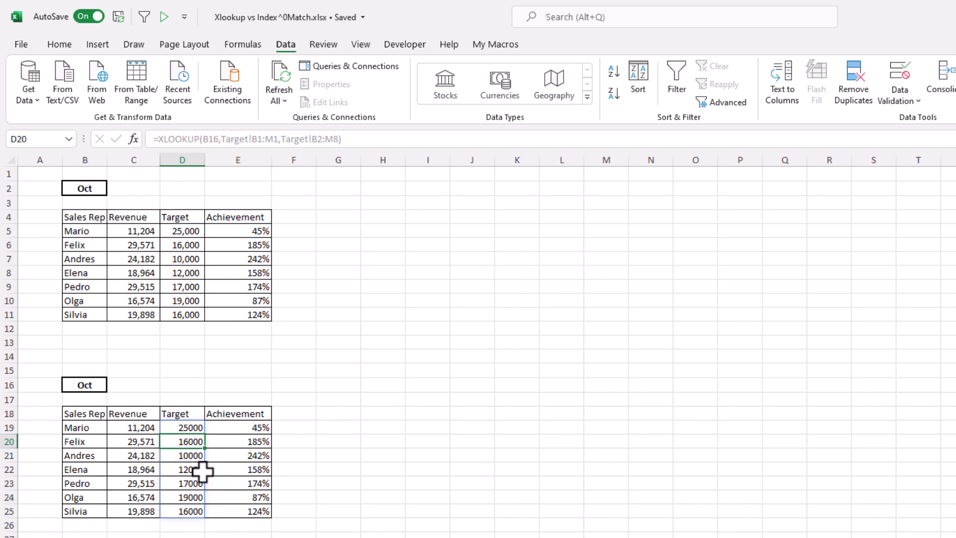
- Copy C19's comma number format onto D19:D25 with Format Painter
{"action": "left_click", "coordinate": [246, 425]}
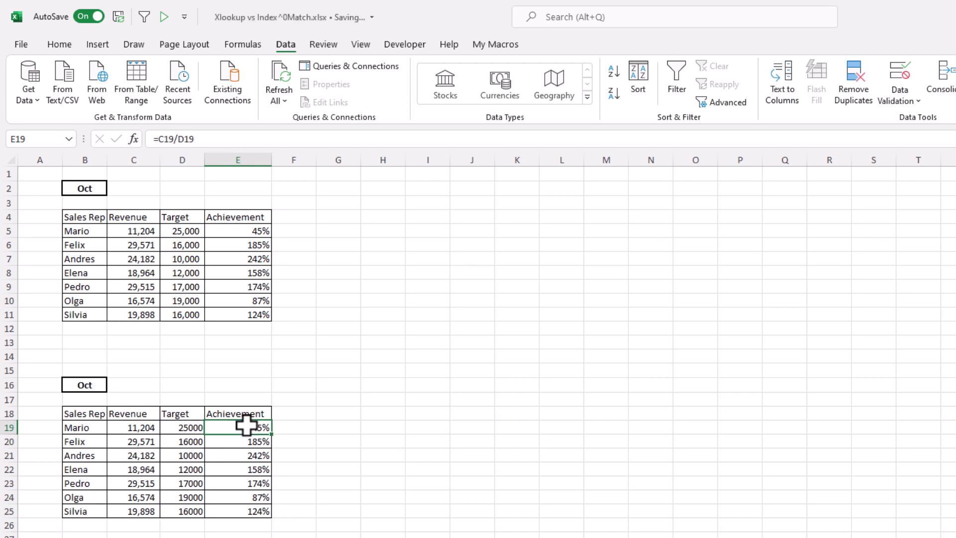
{"action": "left_click", "coordinate": [188, 425]}
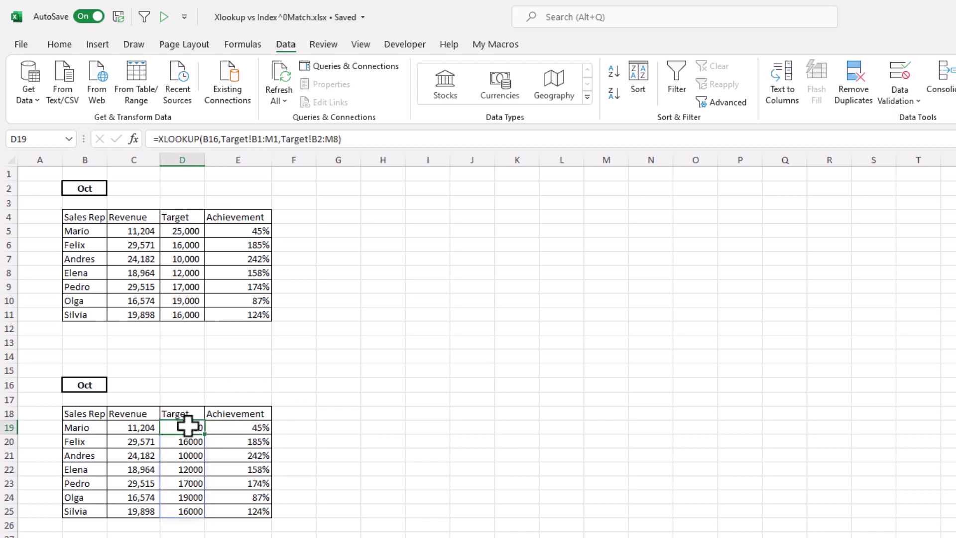
{"action": "left_click", "coordinate": [150, 429]}
{"action": "left_click", "coordinate": [58, 45]}
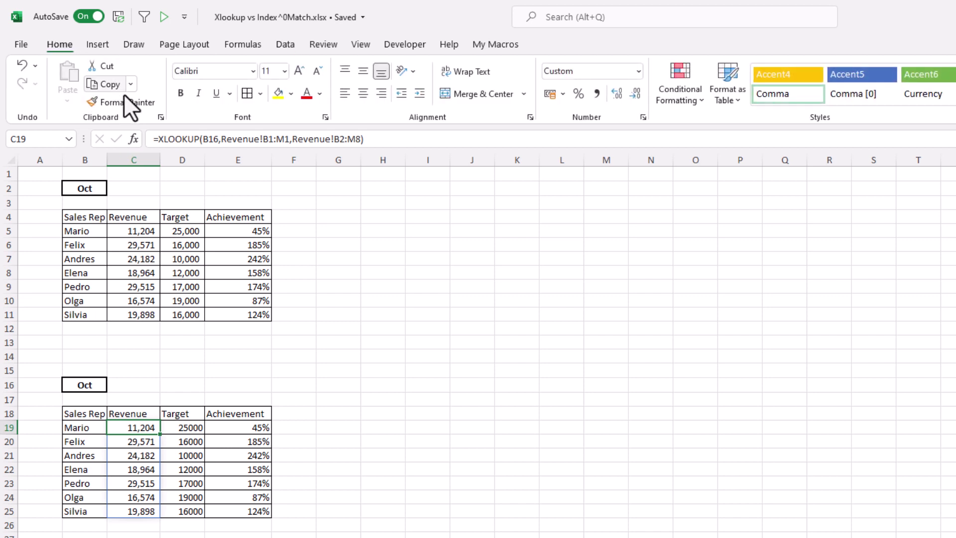
{"action": "left_click_drag", "start_coordinate": [188, 430], "coordinate": [188, 513]}
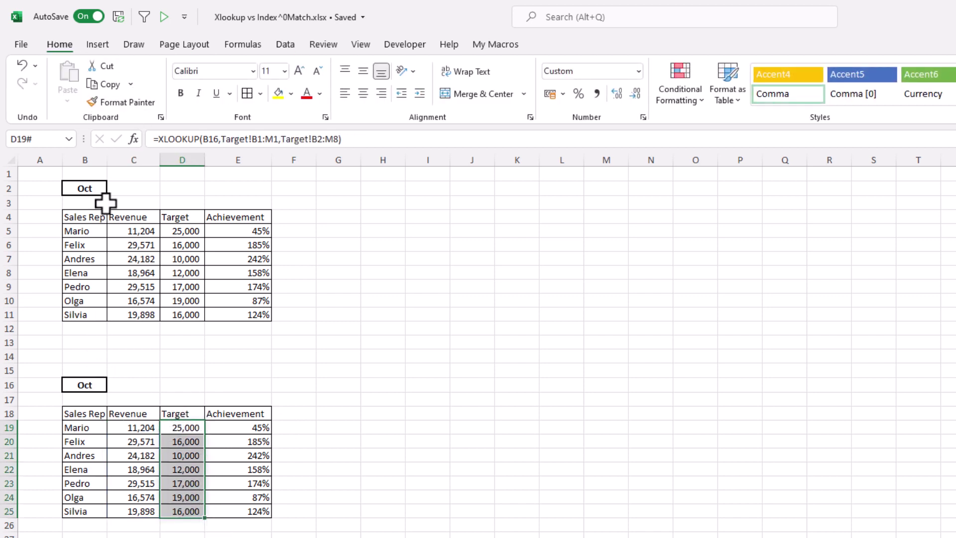
- Switch both tables' month dropdowns in B2 and B16 to Aug
{"action": "left_click", "coordinate": [100, 186]}
{"action": "left_click", "coordinate": [113, 189]}
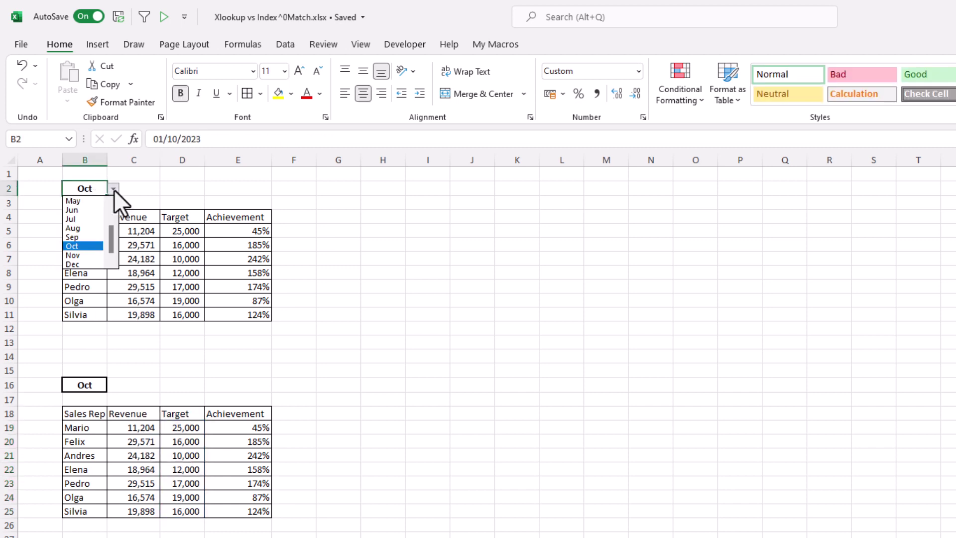
{"action": "left_click", "coordinate": [85, 227]}
{"action": "left_click", "coordinate": [83, 384]}
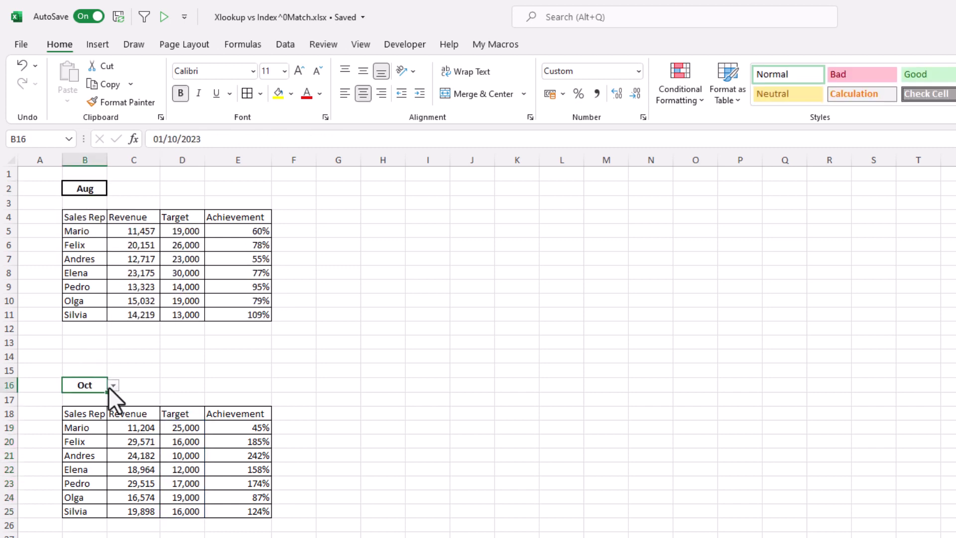
{"action": "left_click", "coordinate": [113, 386]}
{"action": "left_click", "coordinate": [90, 424]}
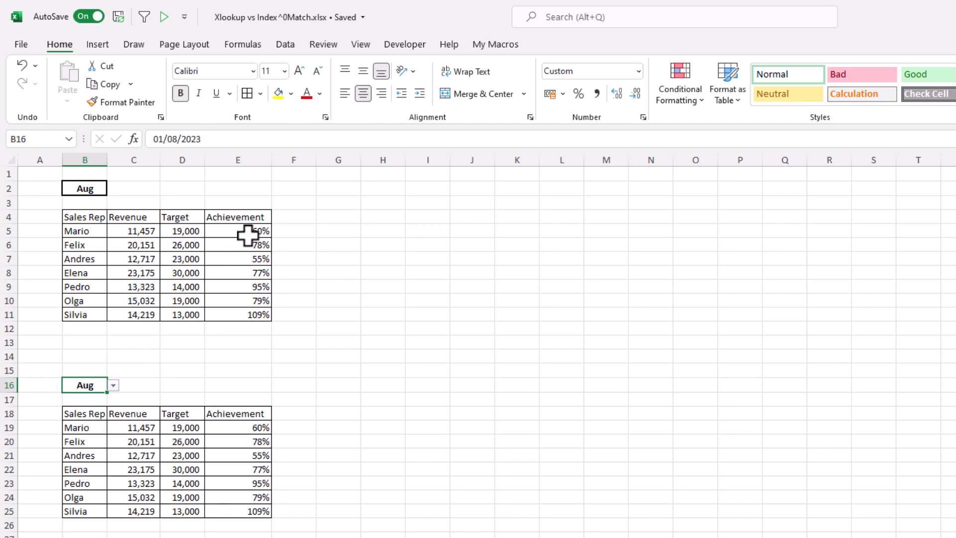
- Set B2 and B16 to Jun, briefly trying Jul in the lower table
{"action": "left_click", "coordinate": [94, 187]}
{"action": "left_click", "coordinate": [113, 189]}
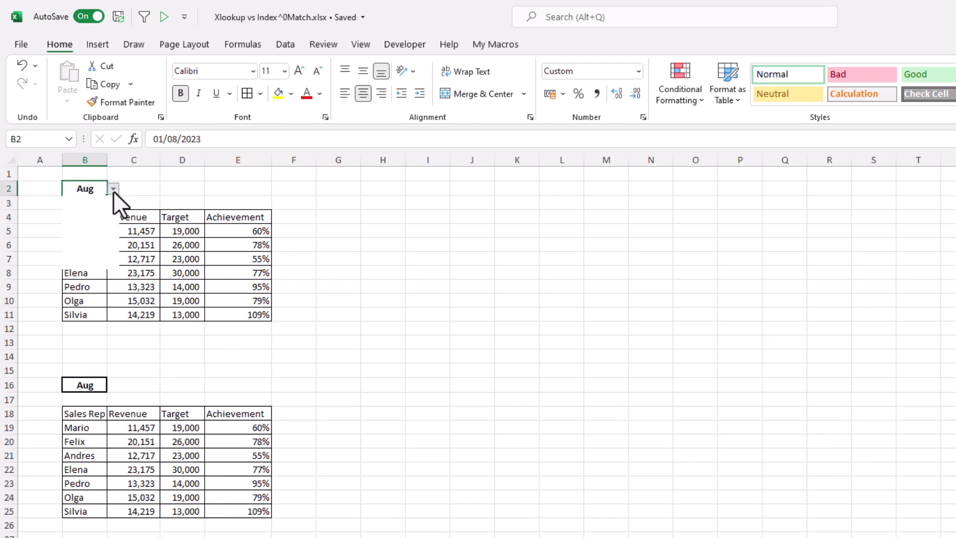
{"action": "left_click", "coordinate": [90, 209]}
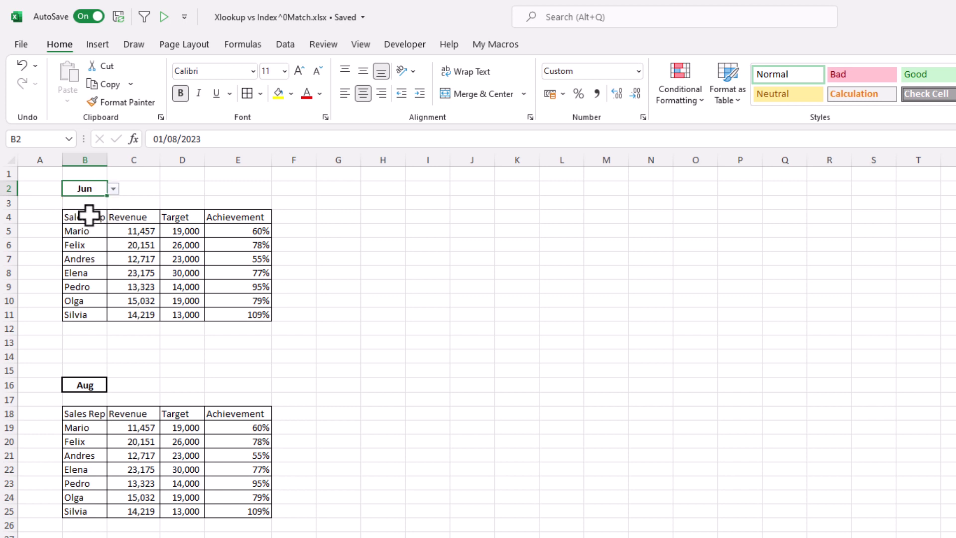
{"action": "left_click", "coordinate": [93, 387]}
{"action": "left_click", "coordinate": [110, 389]}
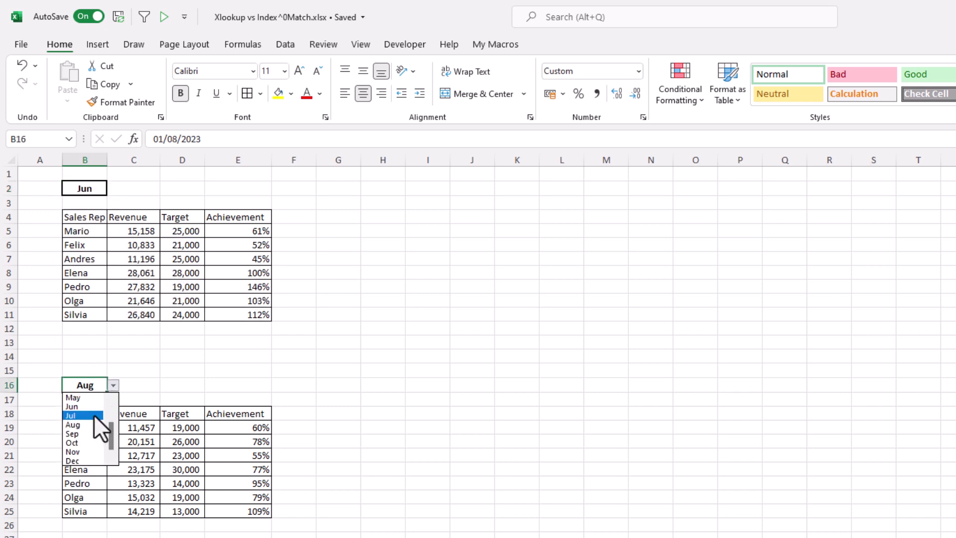
{"action": "left_click", "coordinate": [93, 414]}
{"action": "left_click", "coordinate": [113, 385]}
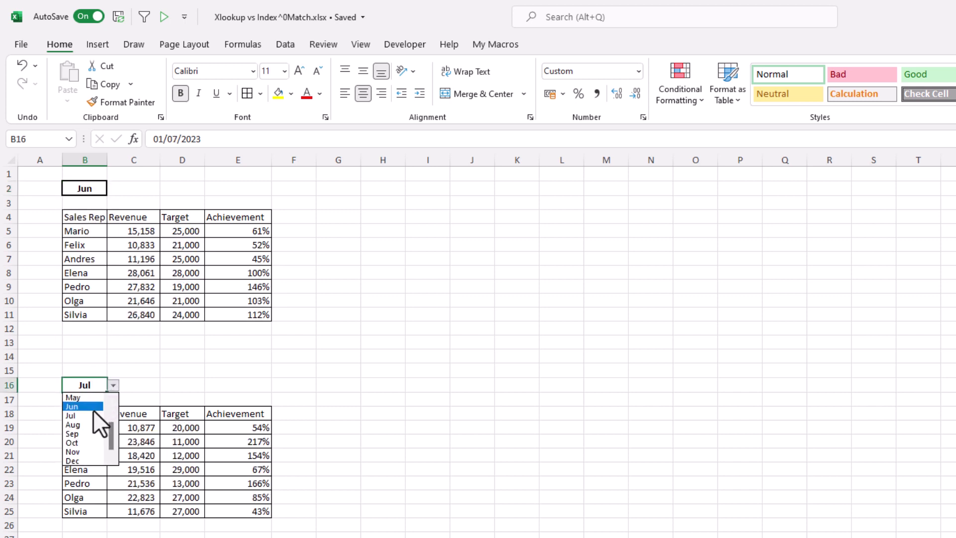
{"action": "left_click", "coordinate": [93, 409]}
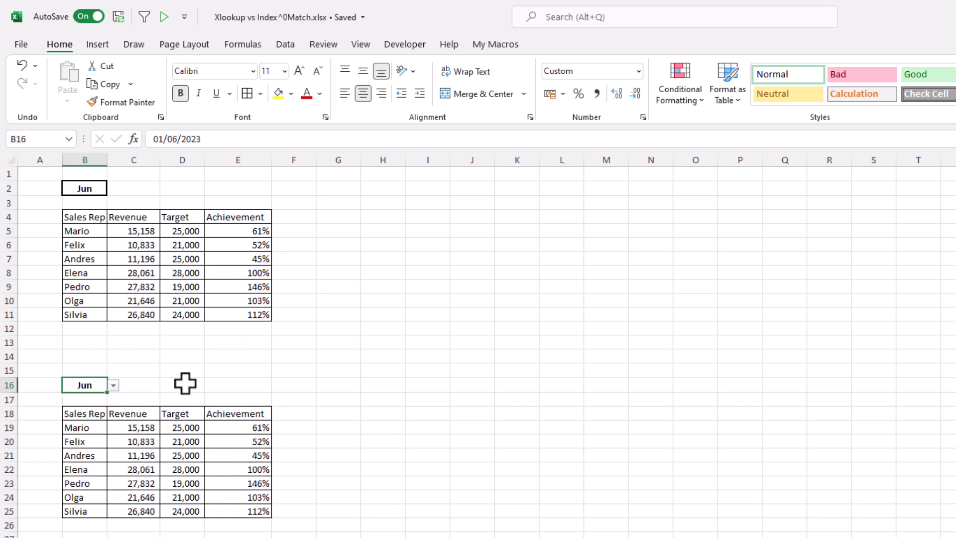
{"action": "left_click", "coordinate": [182, 427]}
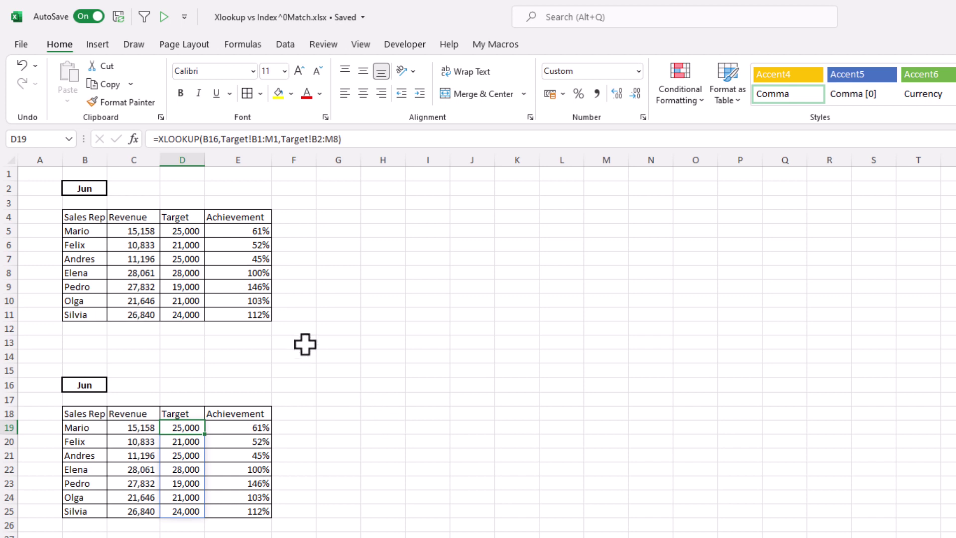
- Review the INDEX/MATCH Revenue and Target formulas in C5:D8
{"action": "left_click", "coordinate": [136, 231]}
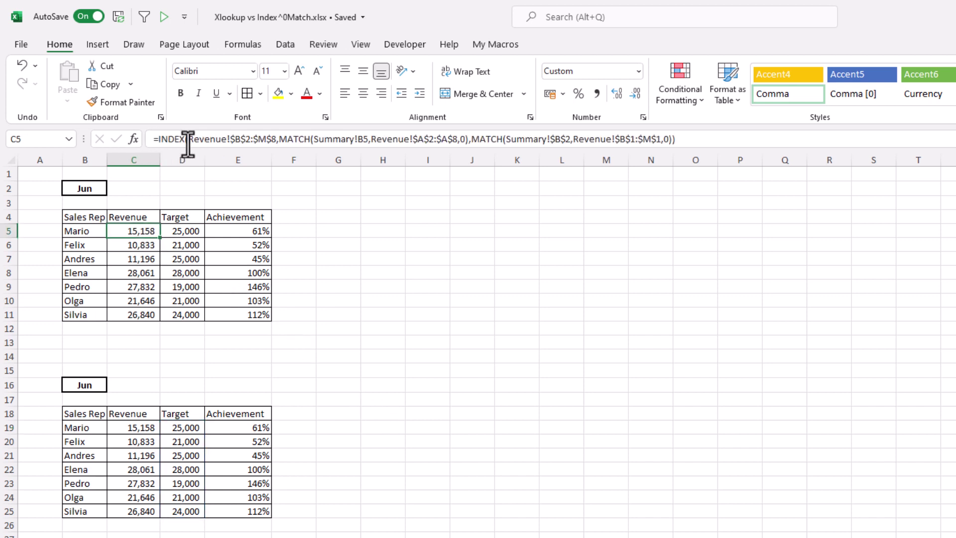
{"action": "left_click", "coordinate": [151, 245]}
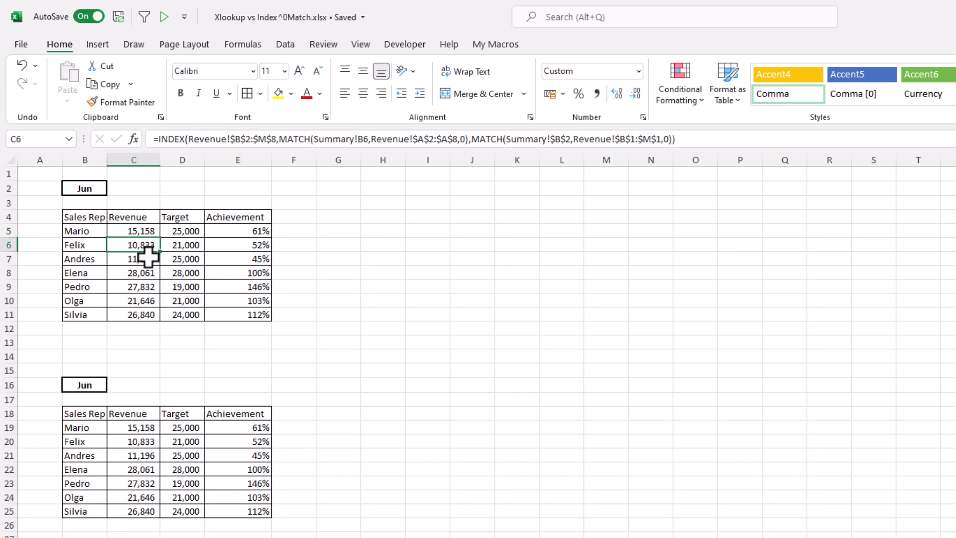
{"action": "left_click", "coordinate": [147, 257]}
{"action": "left_click", "coordinate": [146, 271]}
{"action": "left_click", "coordinate": [171, 273]}
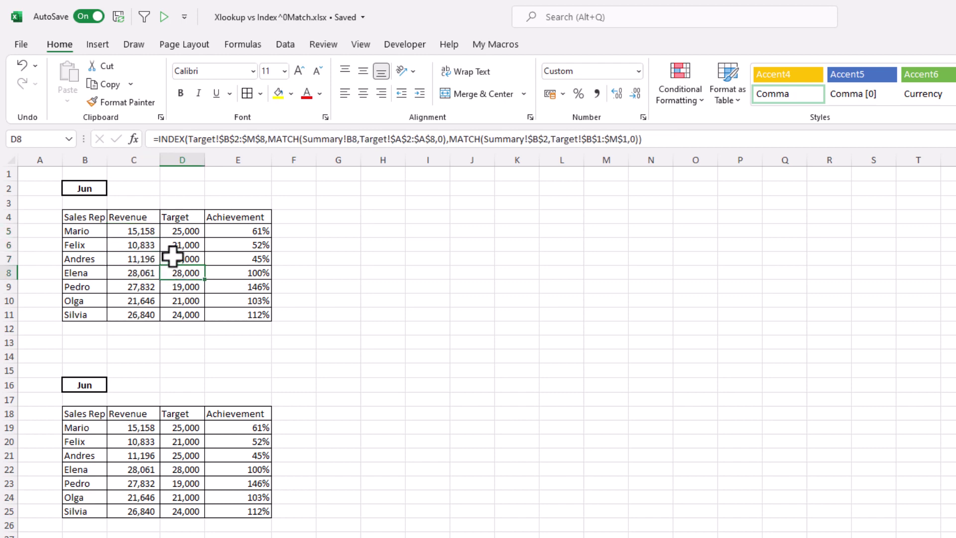
{"action": "left_click", "coordinate": [171, 259]}
{"action": "left_click", "coordinate": [169, 245]}
{"action": "left_click", "coordinate": [144, 273]}
- Delete Pedro's revenue formula in C9, then undo to restore 27,832
{"action": "left_click", "coordinate": [144, 287]}
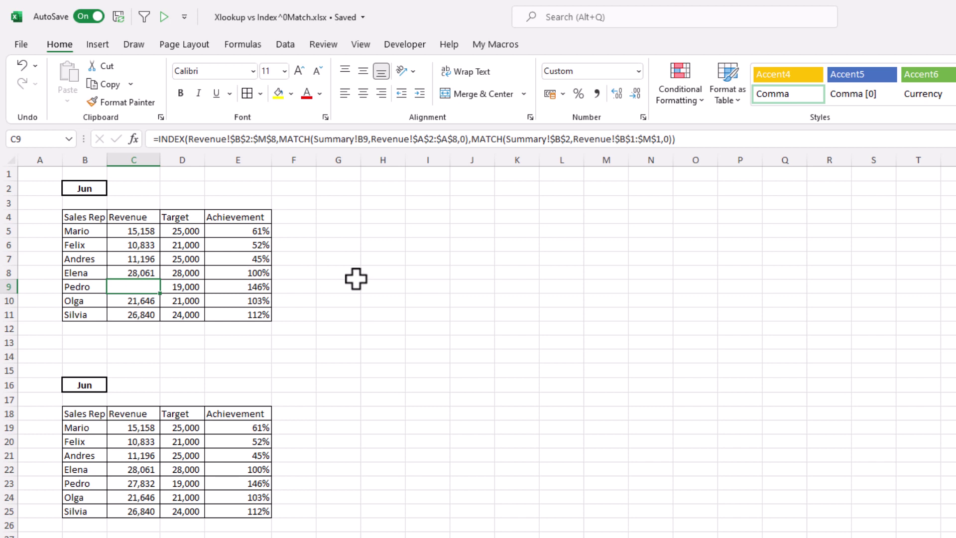
{"action": "key", "text": "Delete"}
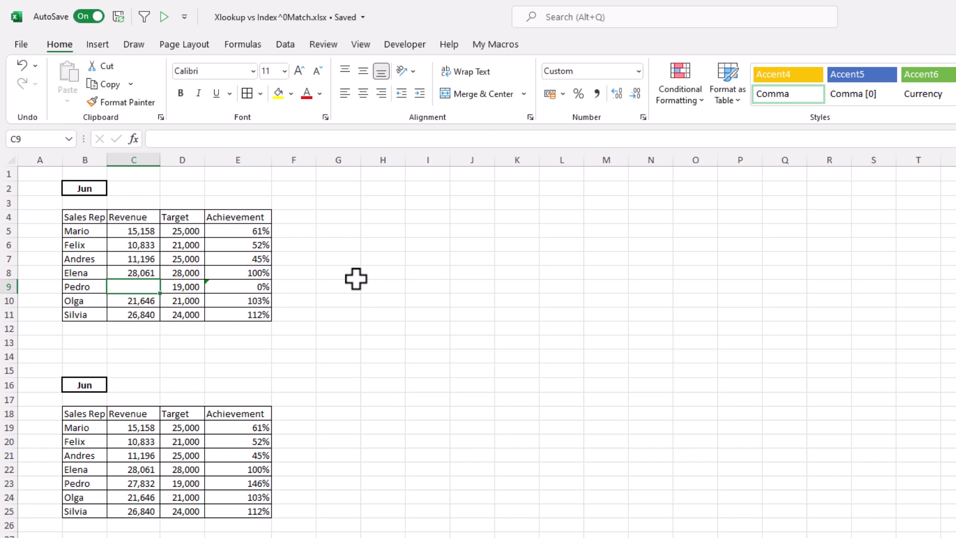
{"action": "key", "text": "ctrl+z"}
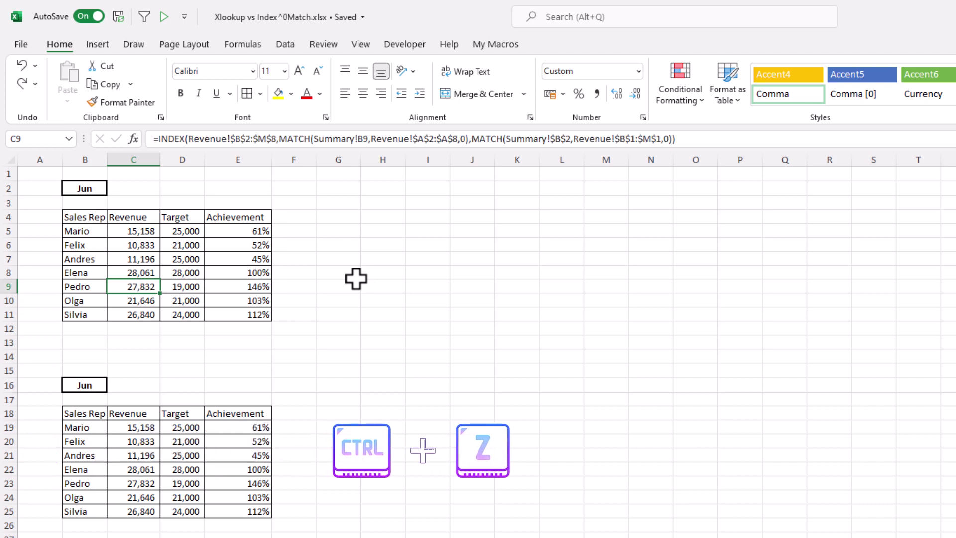
{"action": "left_click", "coordinate": [142, 427]}
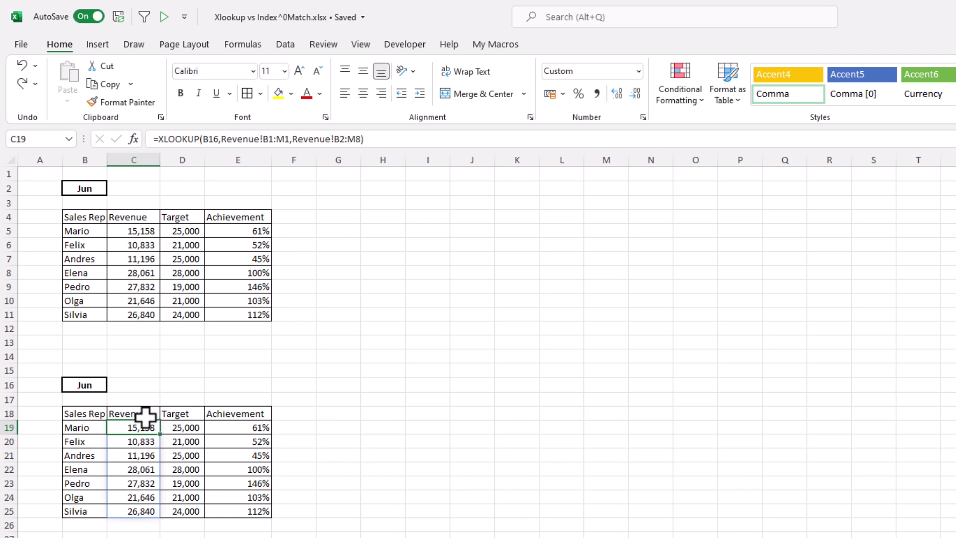
{"action": "left_click", "coordinate": [139, 454]}
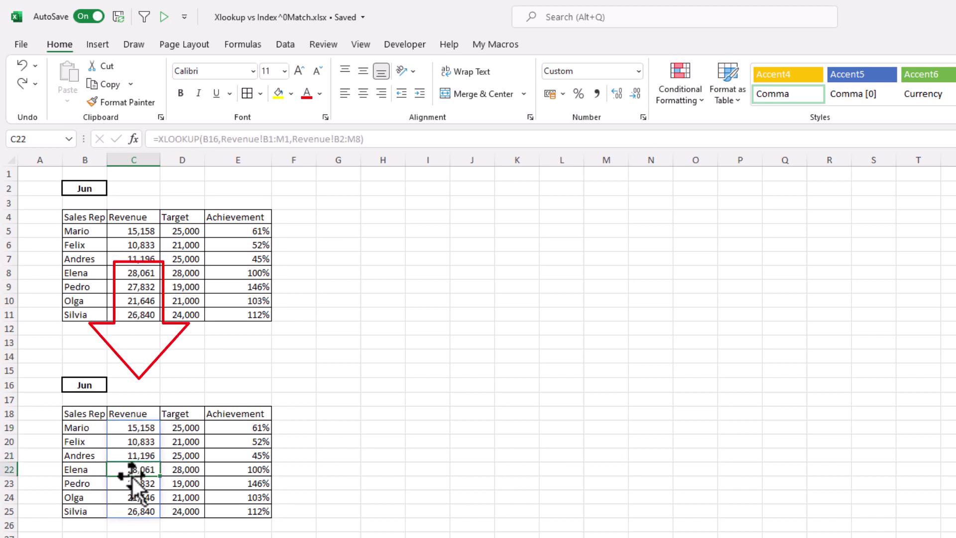
{"action": "left_click", "coordinate": [139, 430]}
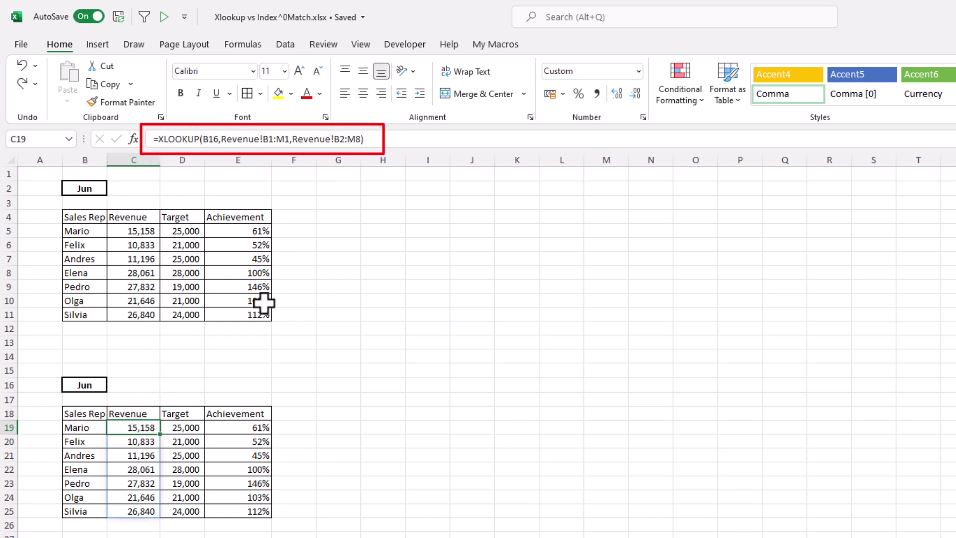
{"action": "left_click", "coordinate": [141, 441]}
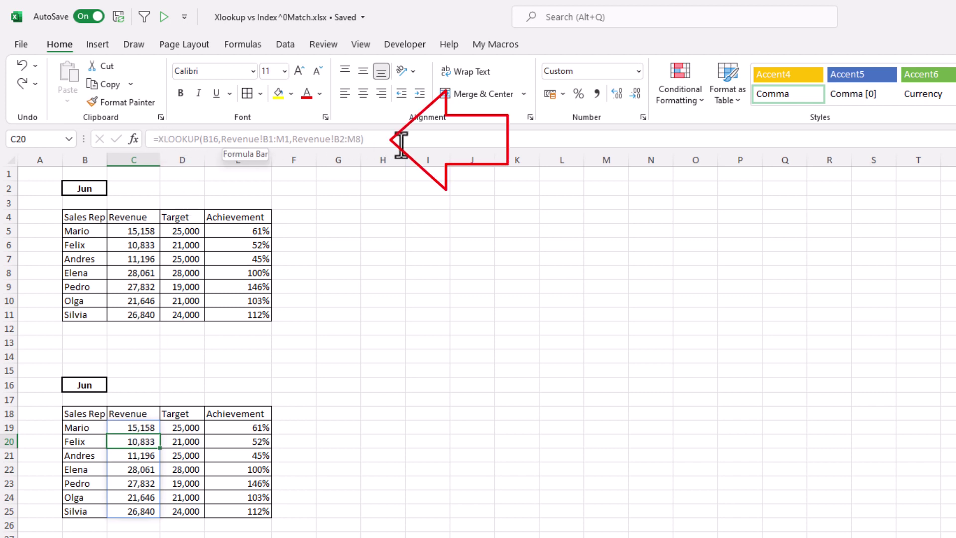
{"action": "left_click", "coordinate": [127, 427]}
{"action": "left_click", "coordinate": [128, 440]}
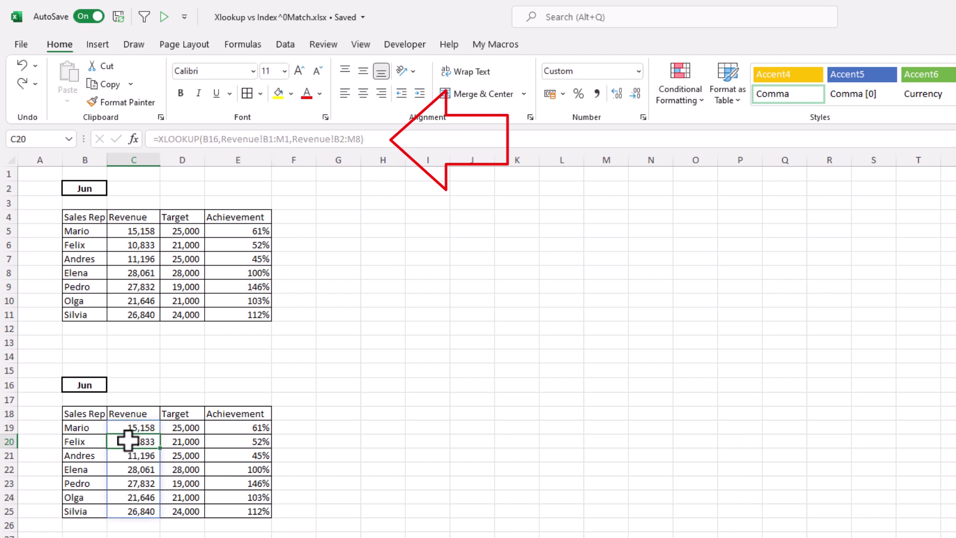
{"action": "left_click", "coordinate": [131, 455]}
{"action": "left_click", "coordinate": [130, 468]}
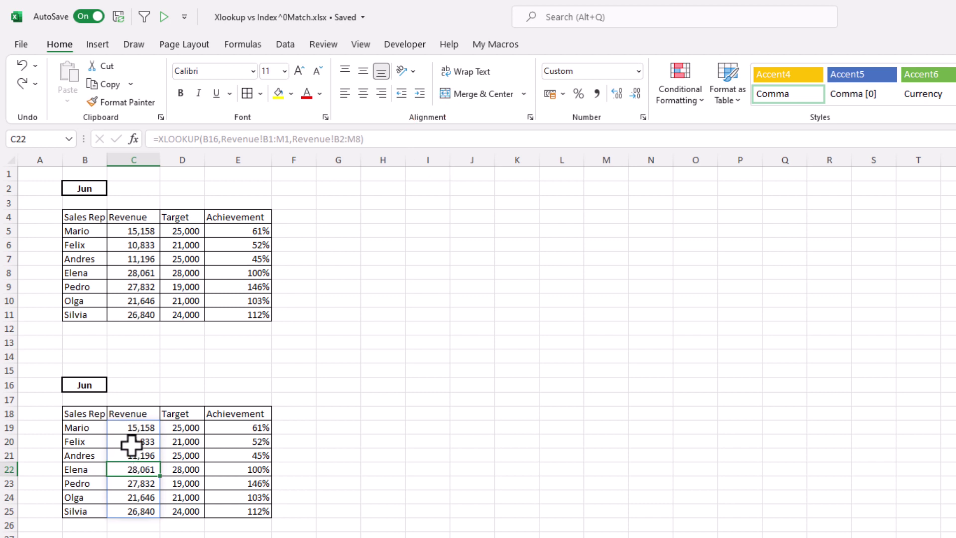
{"action": "left_click", "coordinate": [131, 441]}
{"action": "left_click", "coordinate": [133, 455]}
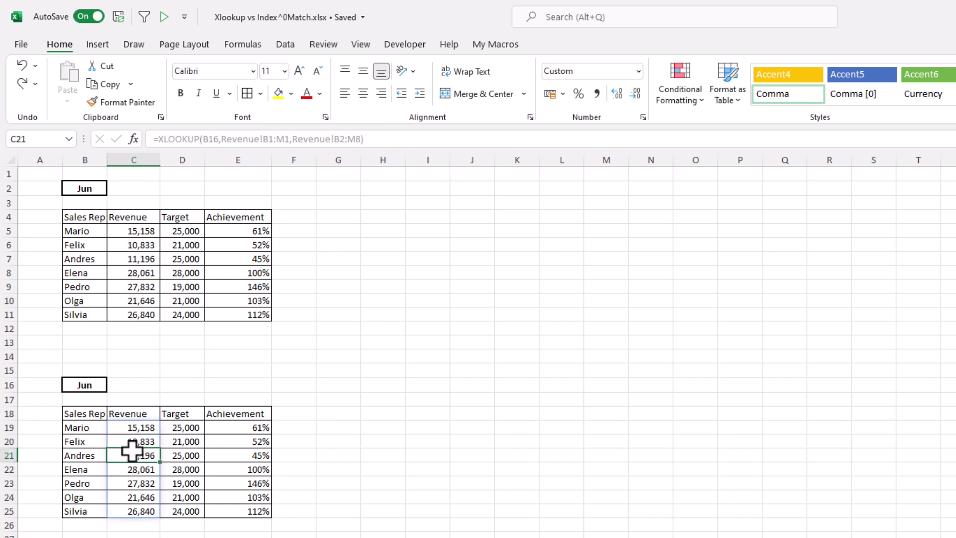
{"action": "left_click", "coordinate": [133, 470]}
{"action": "left_click", "coordinate": [133, 483]}
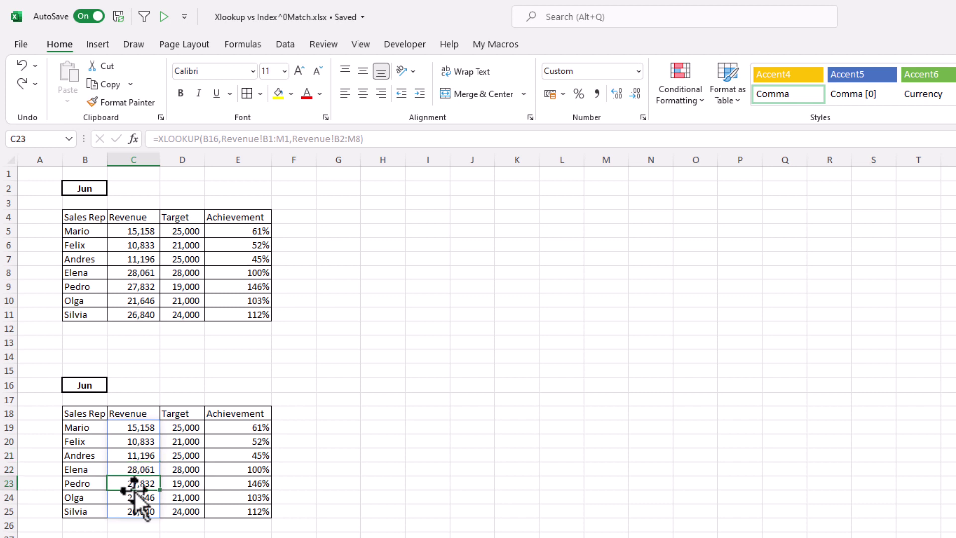
{"action": "left_click", "coordinate": [133, 495]}
{"action": "left_click", "coordinate": [134, 508]}
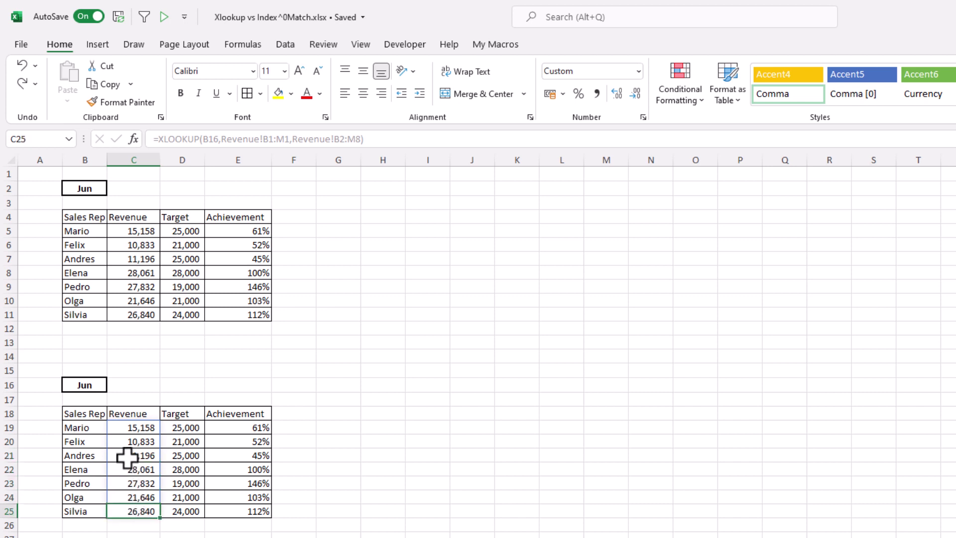
{"action": "left_click", "coordinate": [143, 452]}
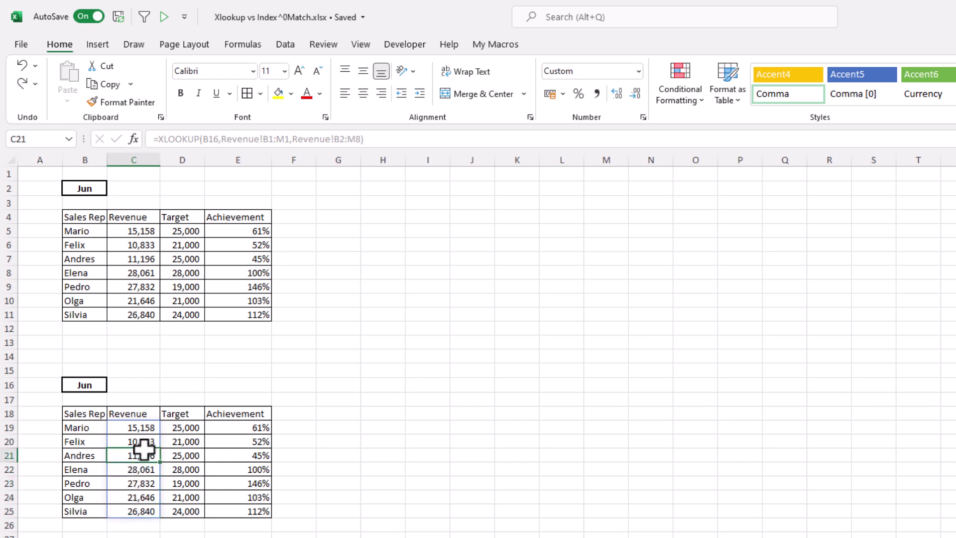
{"action": "key", "text": "Down"}
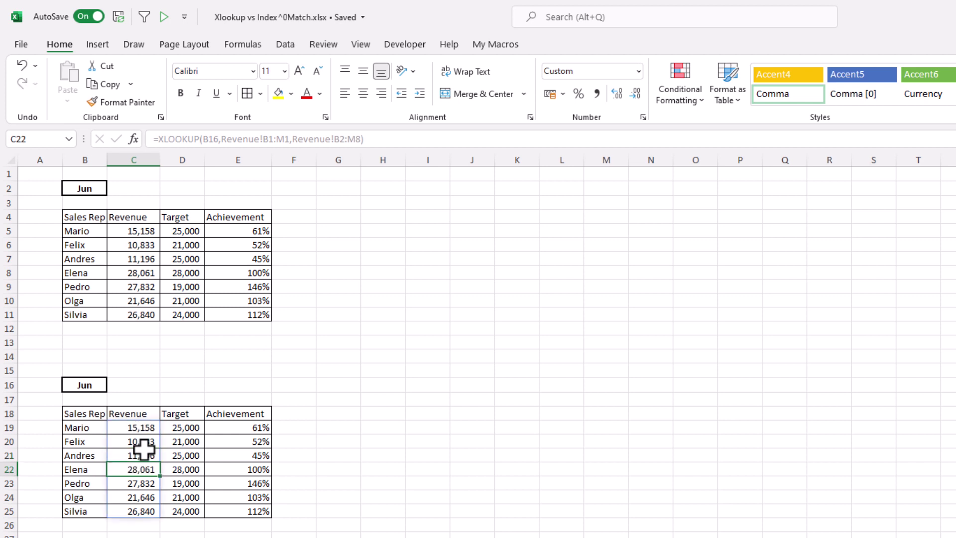
{"action": "left_click", "coordinate": [138, 429]}
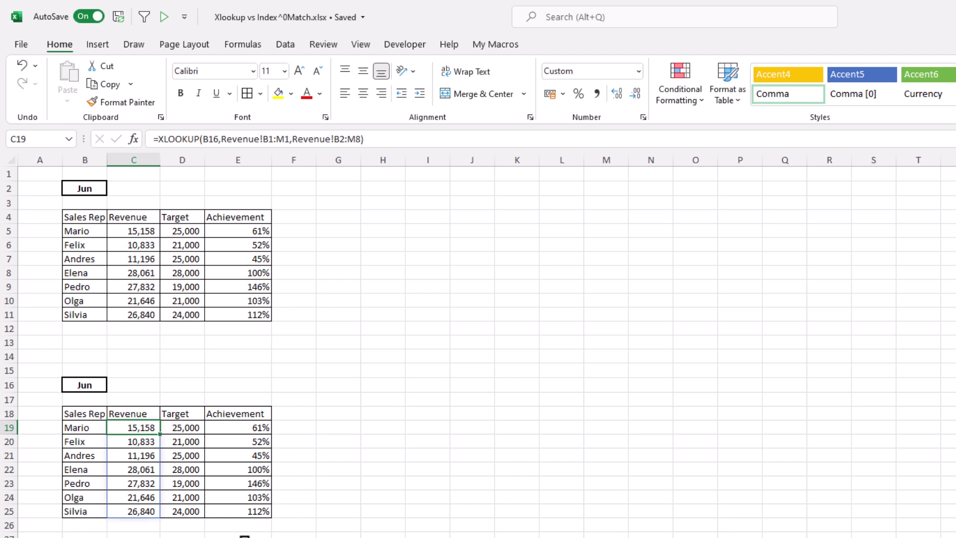
{"action": "key", "text": "Delete"}
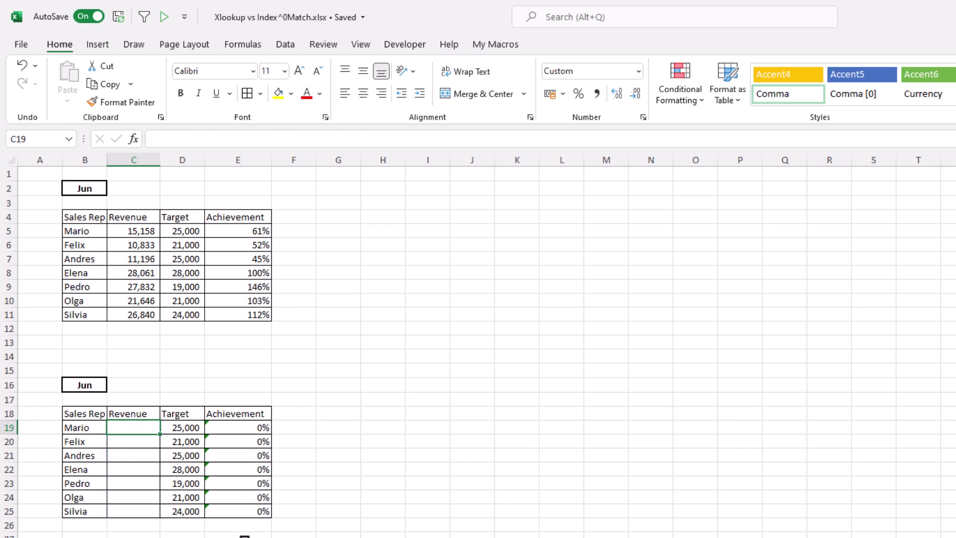
{"action": "key", "text": "ctrl+z"}
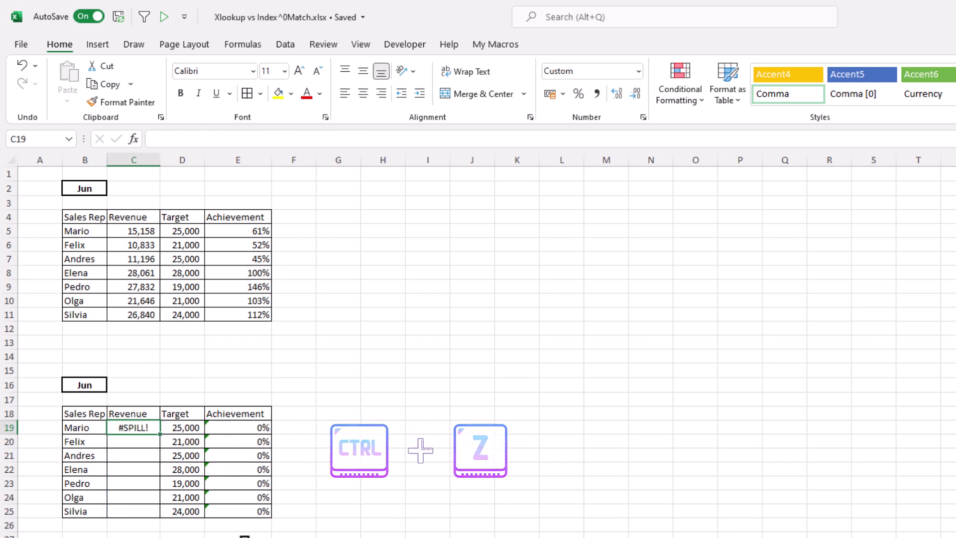
{"action": "left_click", "coordinate": [135, 442]}
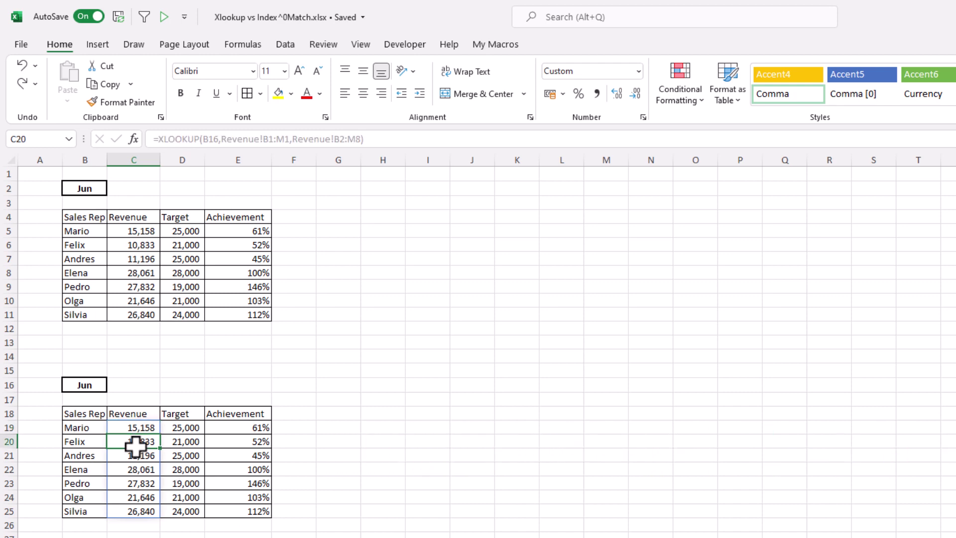
{"action": "key", "text": "Down"}
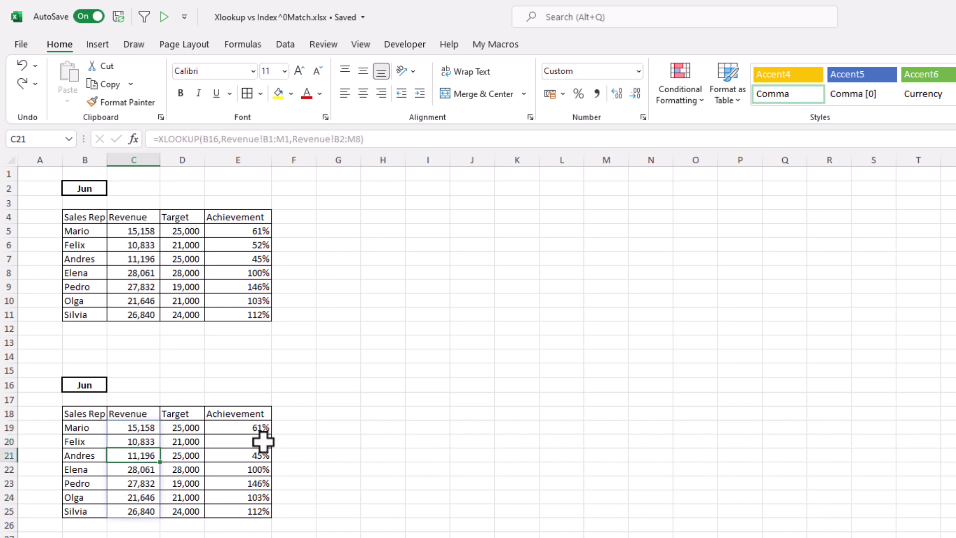
{"action": "type", "text": "sdgjhdkjg"}
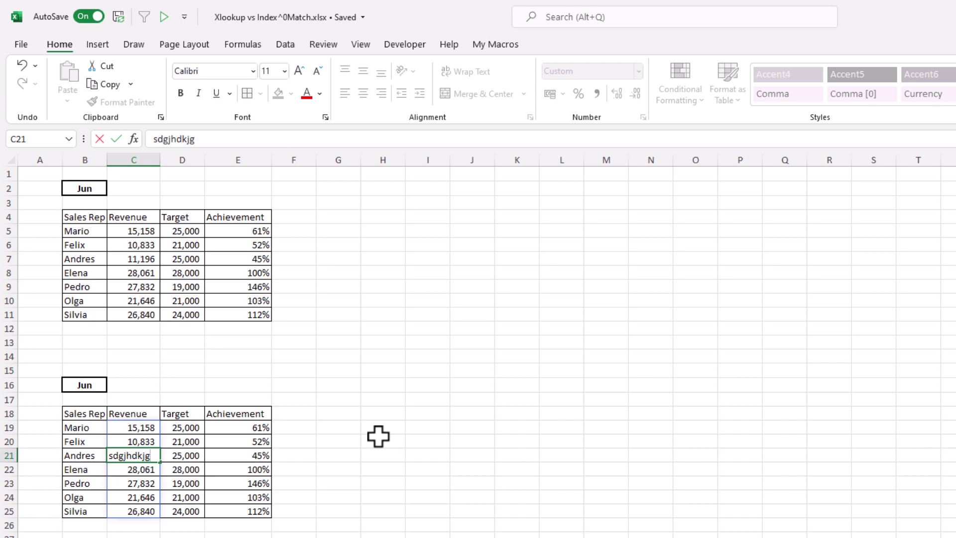
{"action": "key", "text": "Return"}
{"action": "key", "text": "Up"}
{"action": "key", "text": "Up"}
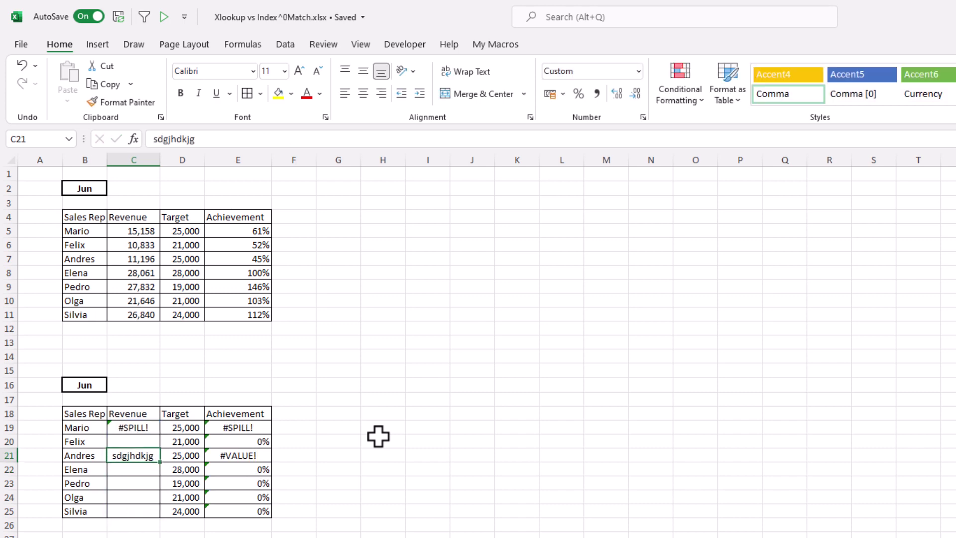
{"action": "key", "text": "Down"}
{"action": "key", "text": "Up"}
{"action": "key", "text": "Up"}
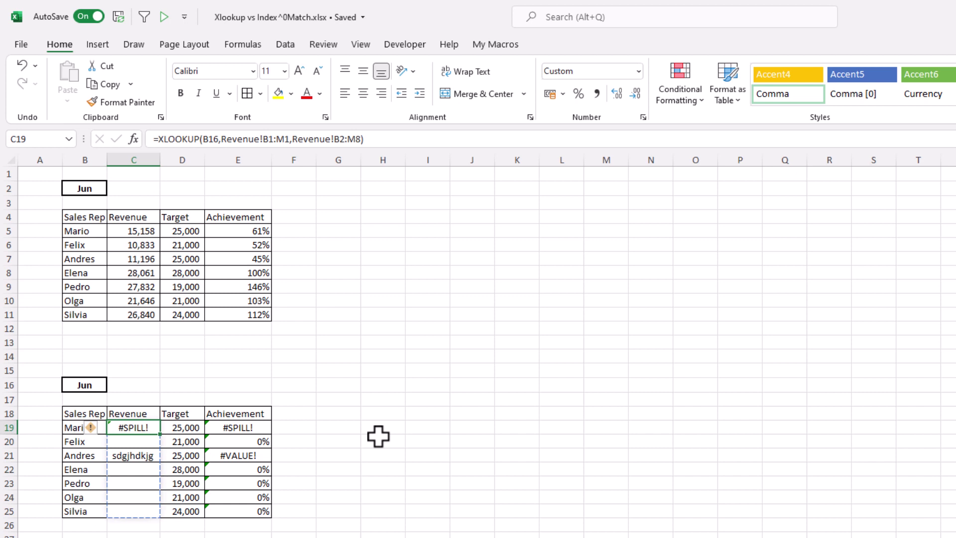
{"action": "key", "text": "Down"}
{"action": "key", "text": "Down"}
{"action": "key", "text": "Delete"}
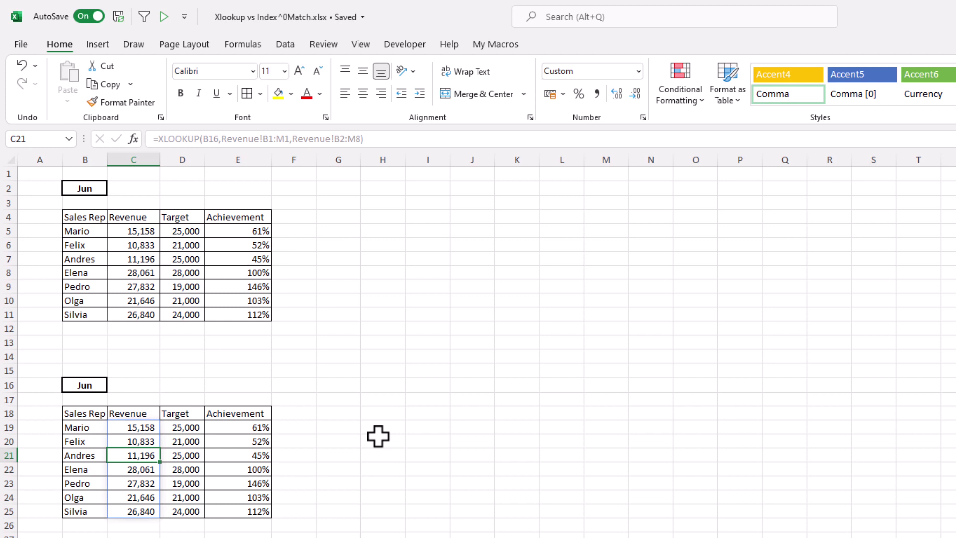
{"action": "key", "text": "Up"}
{"action": "key", "text": "Up"}
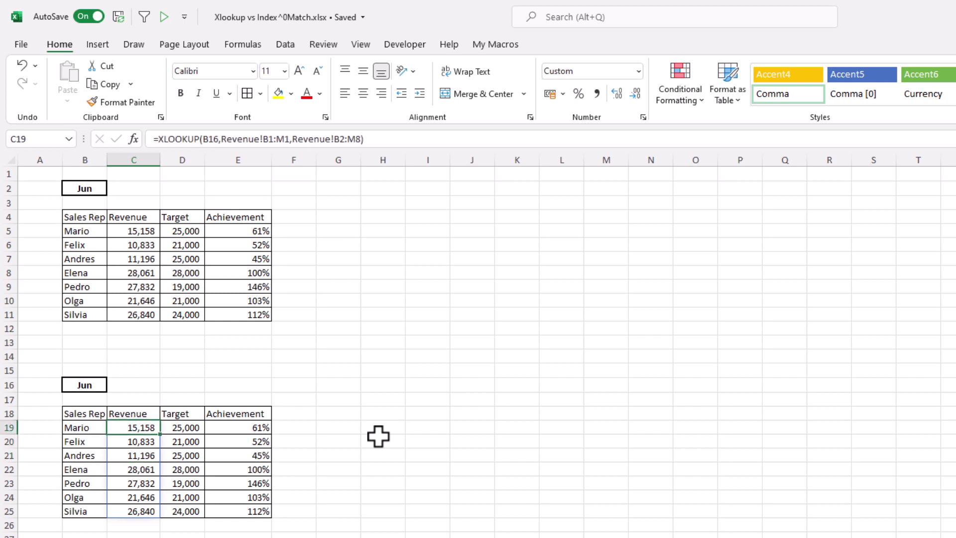
{"action": "key", "text": "Right"}
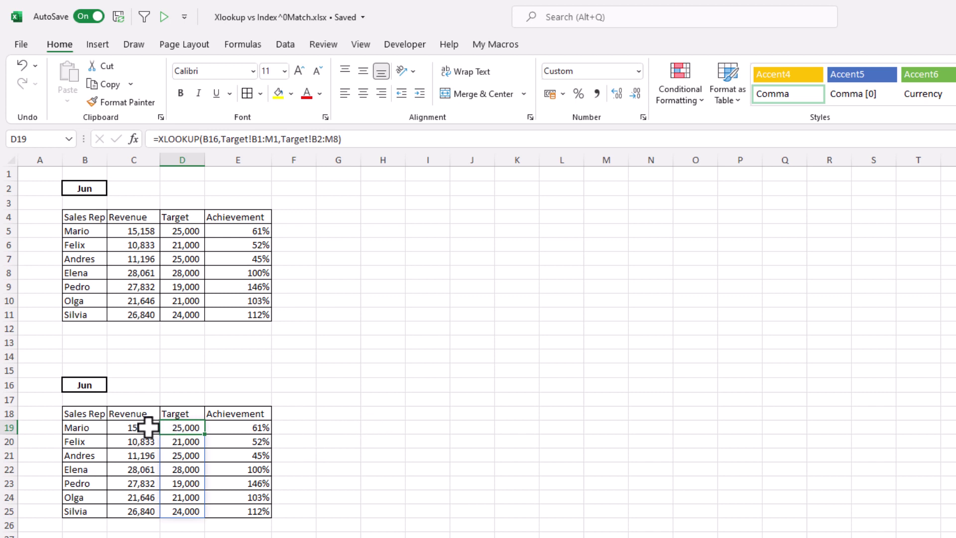
{"action": "left_click", "coordinate": [145, 232]}
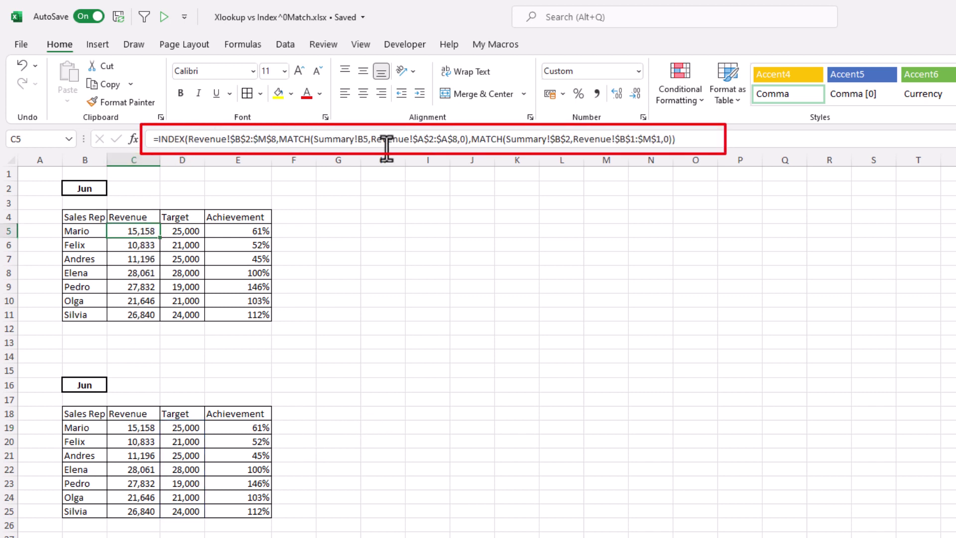
{"action": "left_click", "coordinate": [139, 426]}
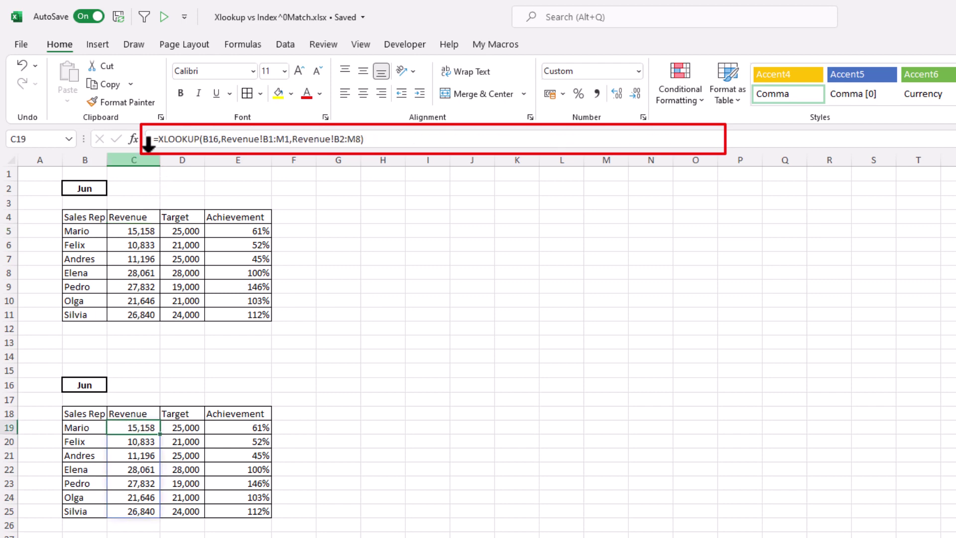
{"action": "left_click", "coordinate": [182, 230]}
{"action": "left_click", "coordinate": [200, 425]}
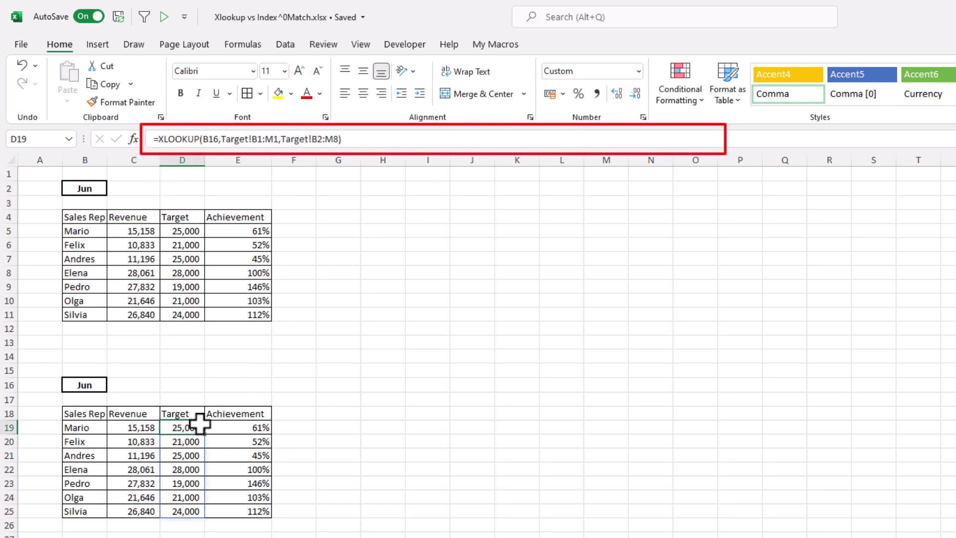